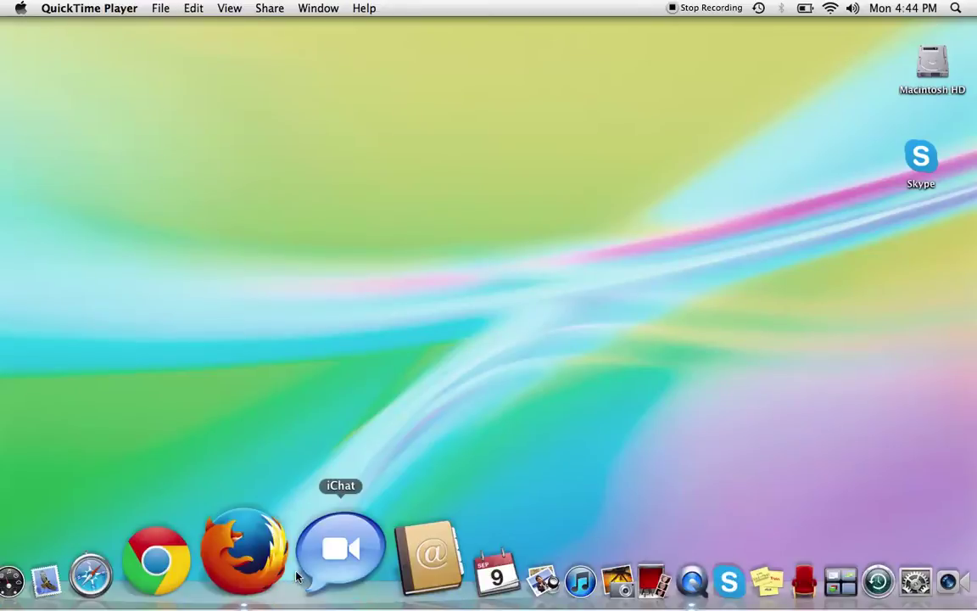
- In Firefox, open the document shared in the "Test Agent Loop" request email and dismiss the negotiations tip above it
{"action": "left_click", "coordinate": [265, 584]}
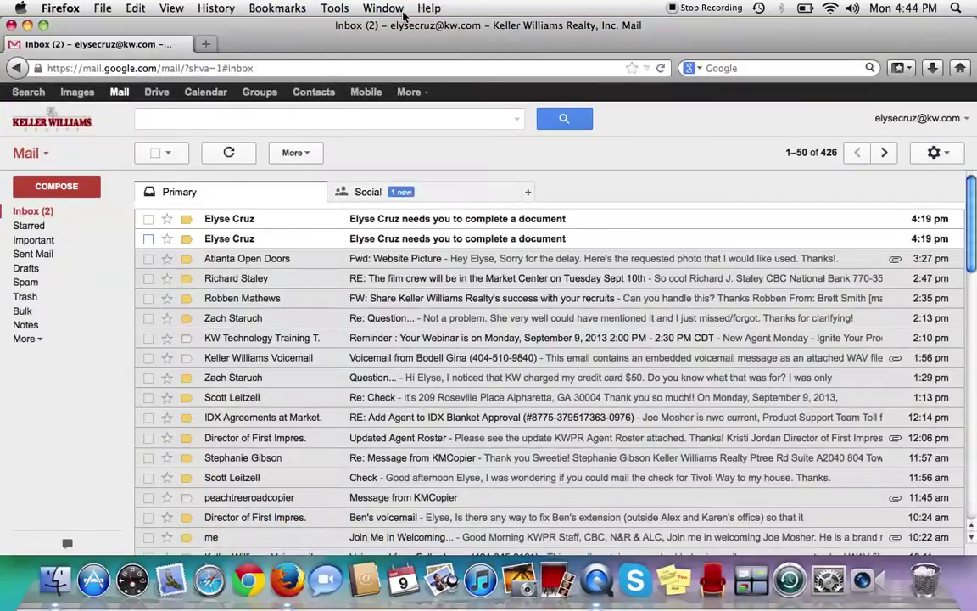
{"action": "left_click", "coordinate": [399, 241]}
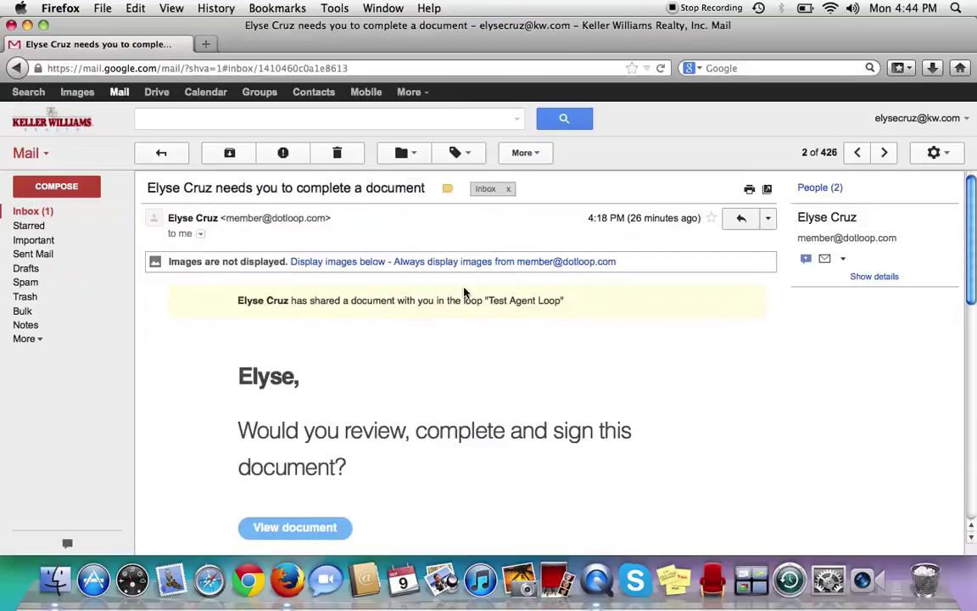
{"action": "scroll", "coordinate": [379, 343], "scroll_direction": "down", "scroll_amount": 1}
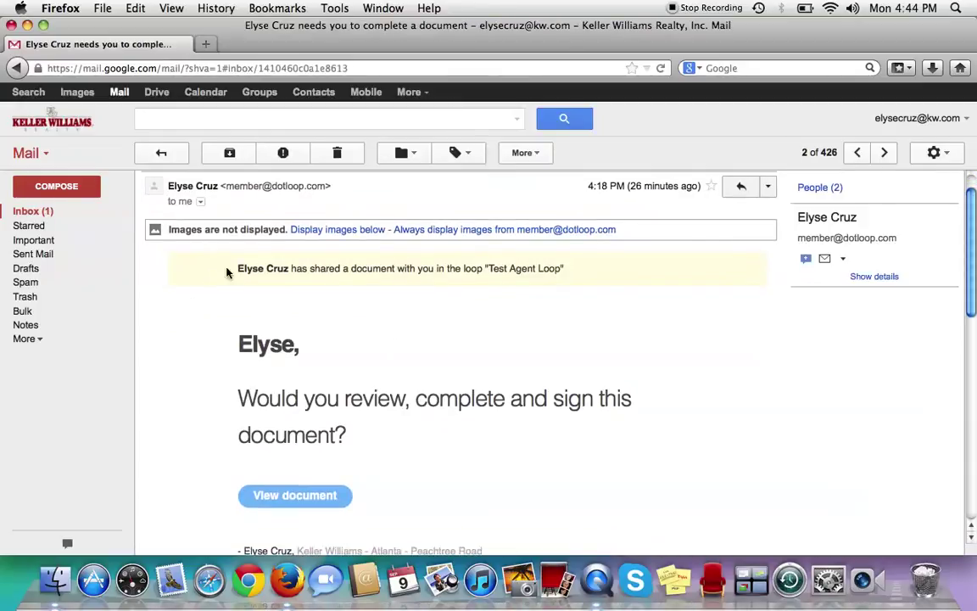
{"action": "scroll", "coordinate": [338, 372], "scroll_direction": "down", "scroll_amount": 2}
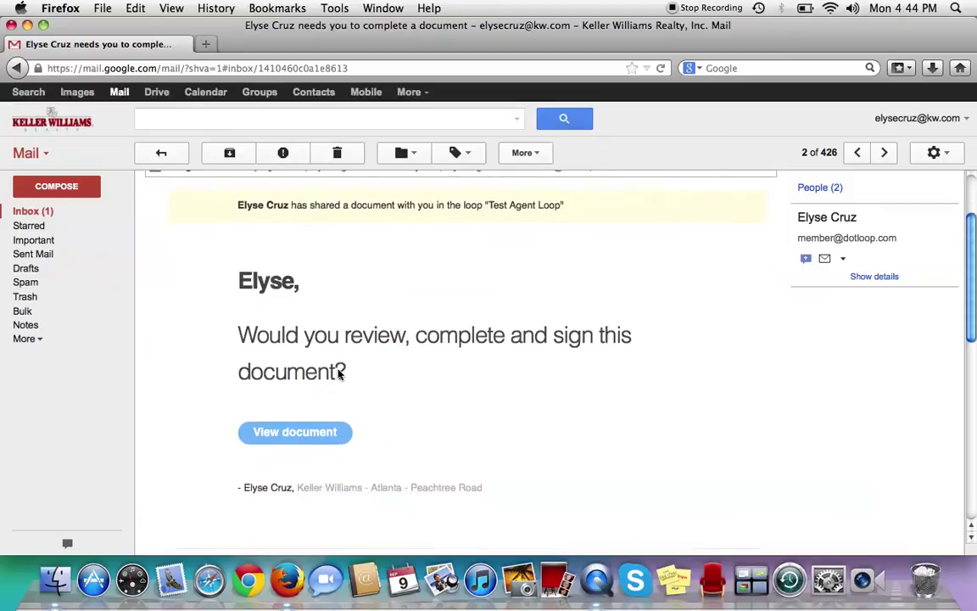
{"action": "left_click", "coordinate": [305, 441]}
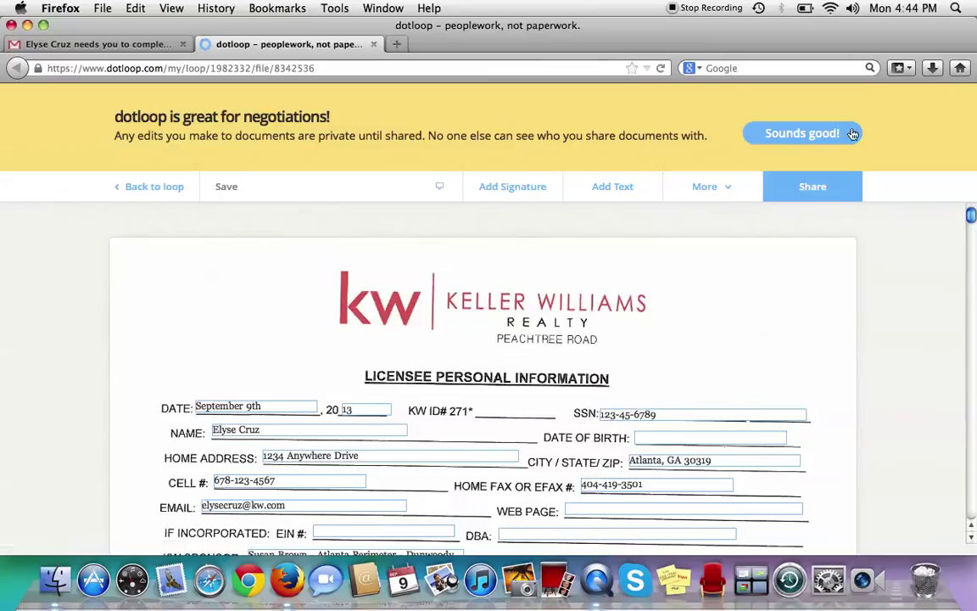
{"action": "left_click", "coordinate": [842, 135]}
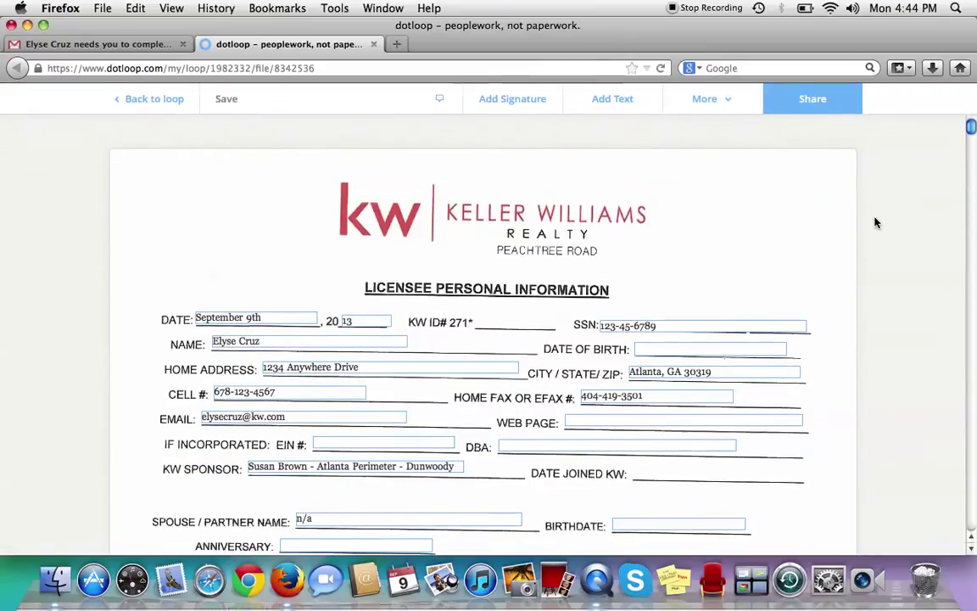
- Look through the Licensee Personal Information form and the first page of the Independent Contractor Agreement
{"action": "scroll", "coordinate": [877, 222], "scroll_direction": "down", "scroll_amount": 3}
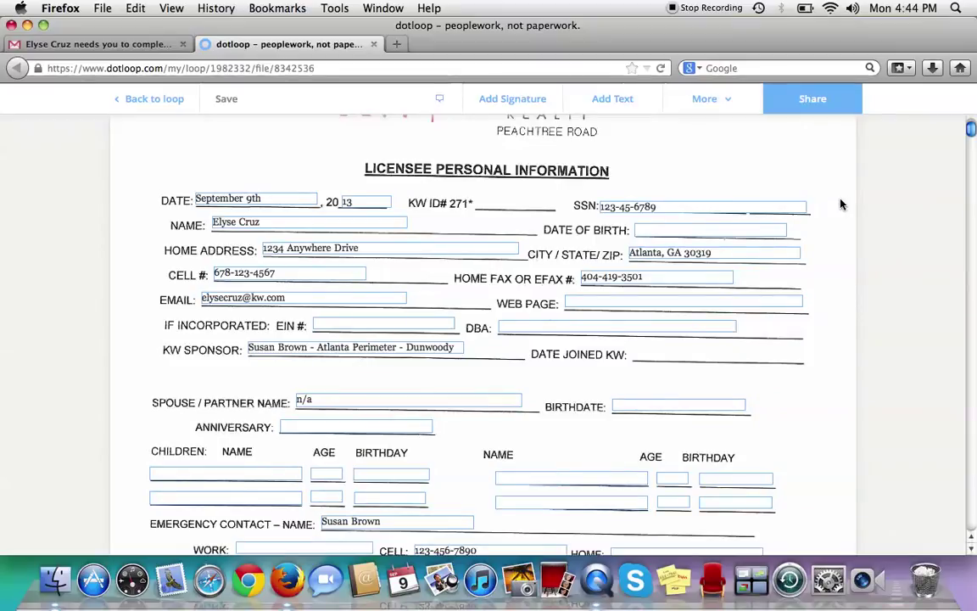
{"action": "scroll", "coordinate": [842, 204], "scroll_direction": "down", "scroll_amount": 1}
{"action": "scroll", "coordinate": [841, 204], "scroll_direction": "down", "scroll_amount": 15}
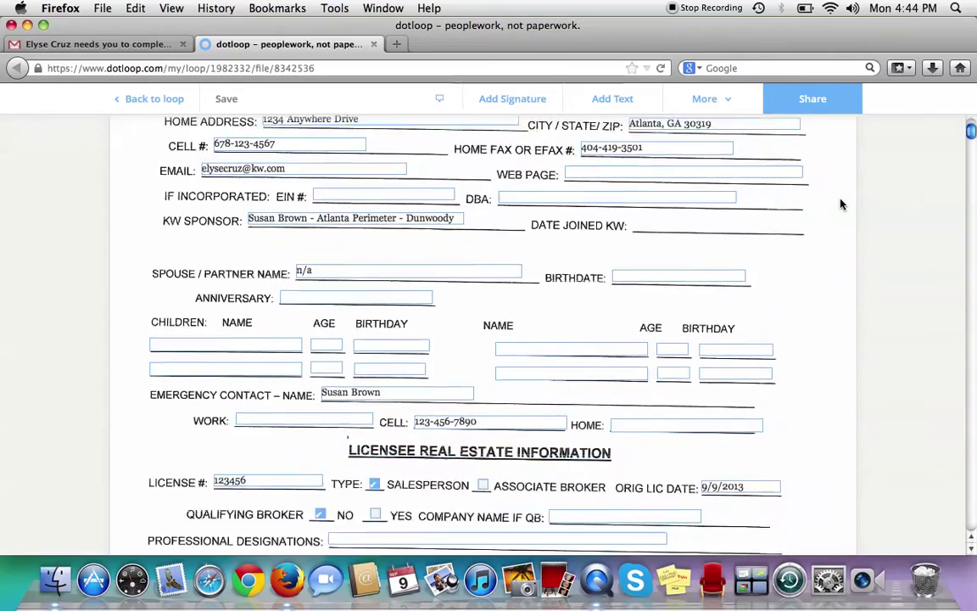
{"action": "scroll", "coordinate": [842, 203], "scroll_direction": "down", "scroll_amount": 20}
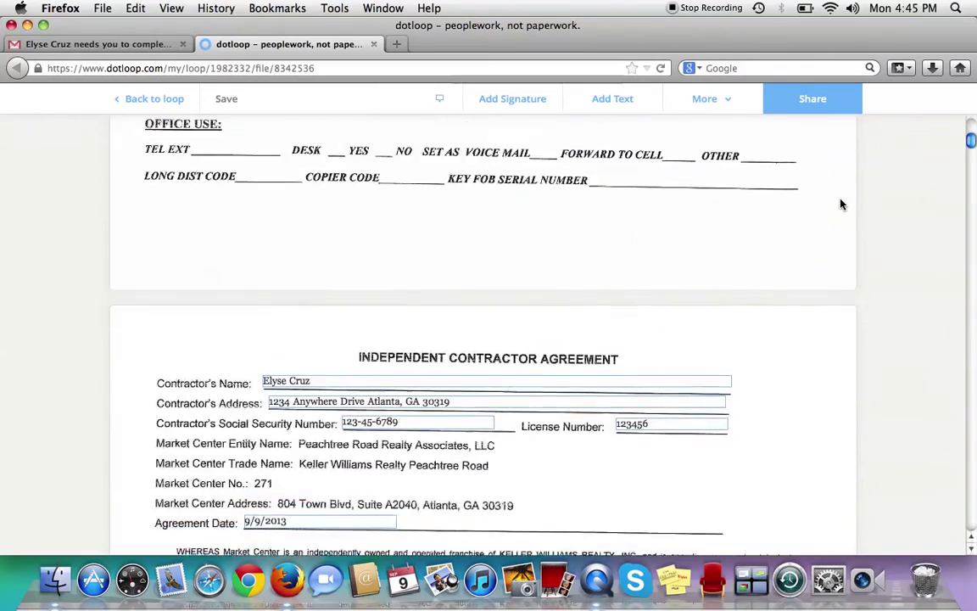
{"action": "scroll", "coordinate": [842, 204], "scroll_direction": "down", "scroll_amount": 10}
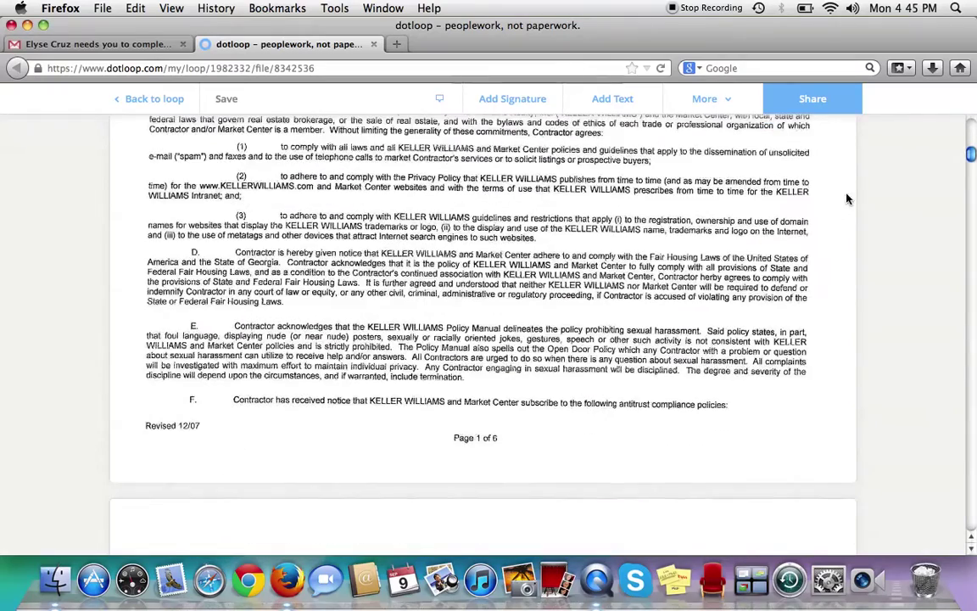
- Go to the Banking Authorization Agreement for Automatic Deposits and review its bank details, account type and agent signature fields
{"action": "left_click_drag", "start_coordinate": [971, 159], "coordinate": [945, 256]}
{"action": "scroll", "coordinate": [862, 225], "scroll_direction": "down", "scroll_amount": 10}
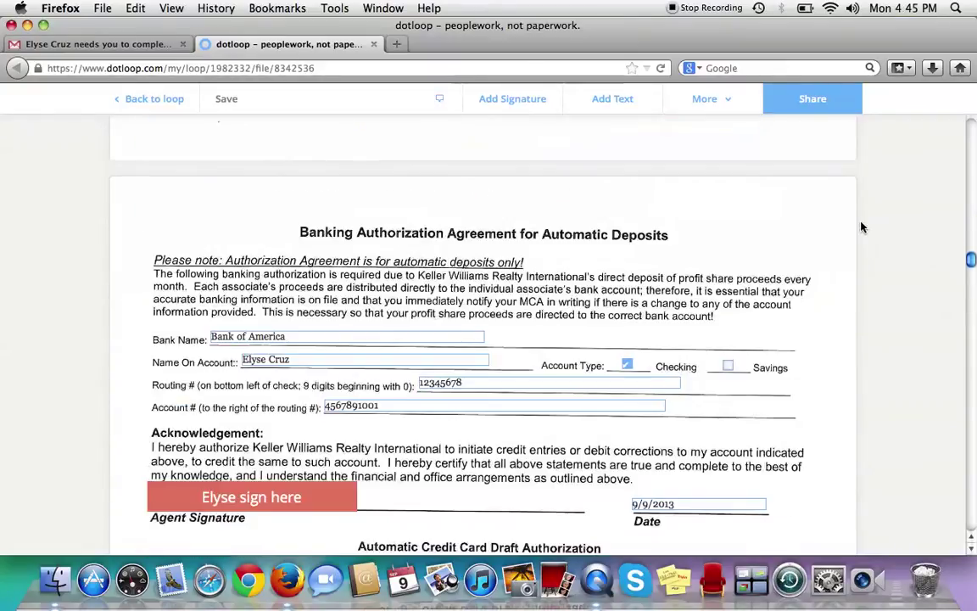
{"action": "scroll", "coordinate": [862, 227], "scroll_direction": "down", "scroll_amount": 2}
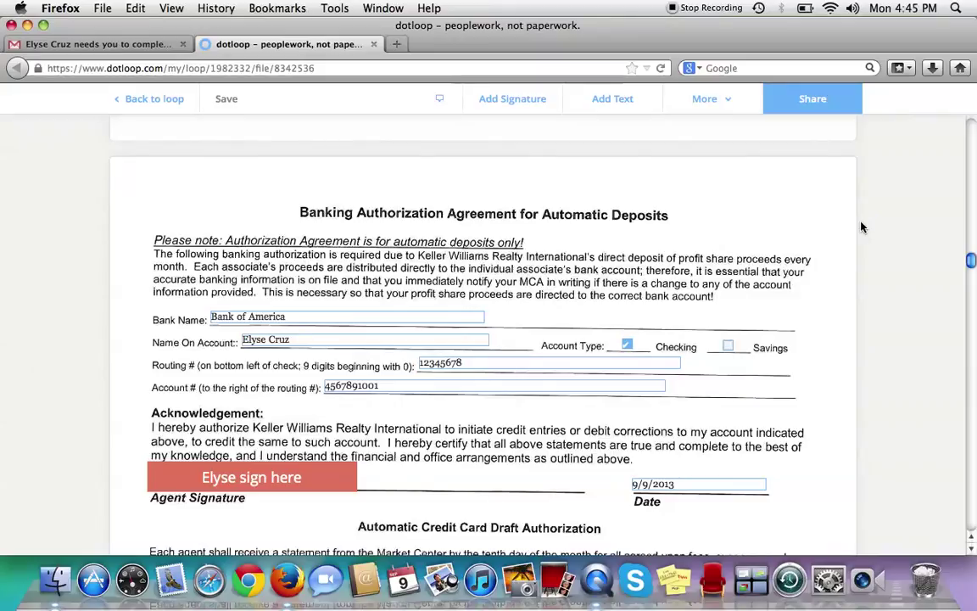
{"action": "scroll", "coordinate": [840, 258], "scroll_direction": "down", "scroll_amount": 2}
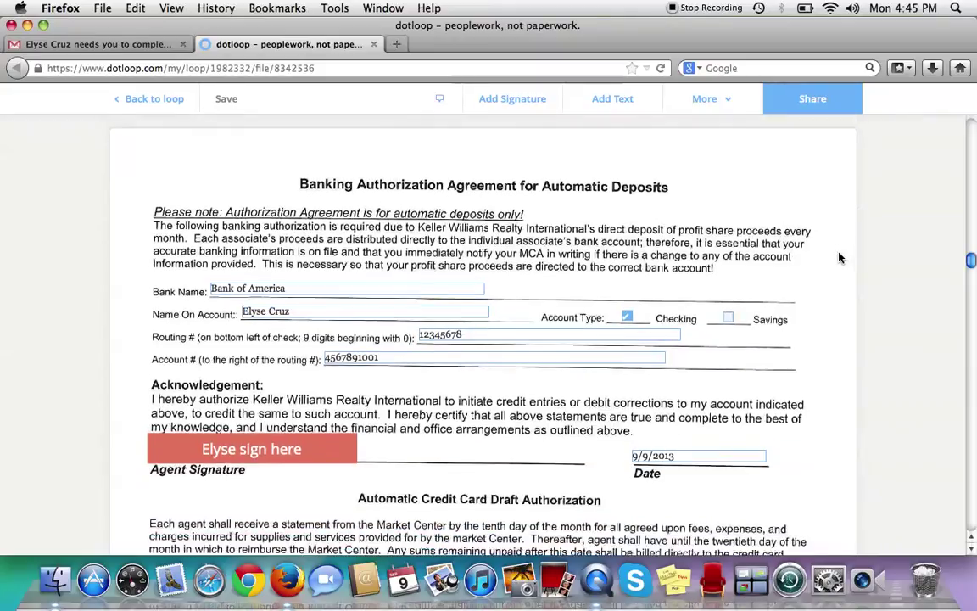
- Review the Automatic Credit Card Draft Authorization section, including its card details, charge authorization choices and signature fields
{"action": "scroll", "coordinate": [840, 258], "scroll_direction": "down", "scroll_amount": 10}
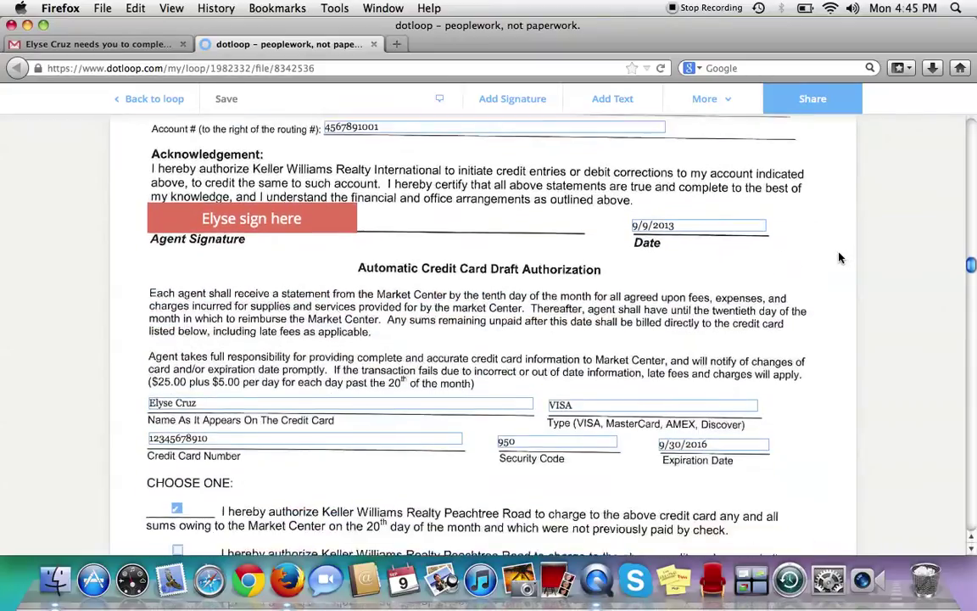
{"action": "scroll", "coordinate": [840, 258], "scroll_direction": "down", "scroll_amount": 2}
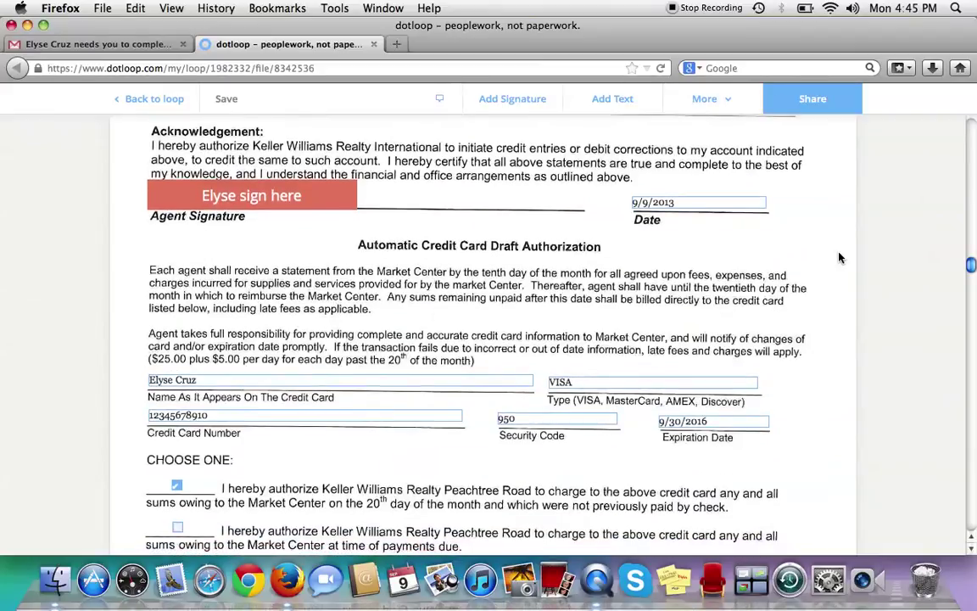
{"action": "scroll", "coordinate": [840, 258], "scroll_direction": "down", "scroll_amount": 1}
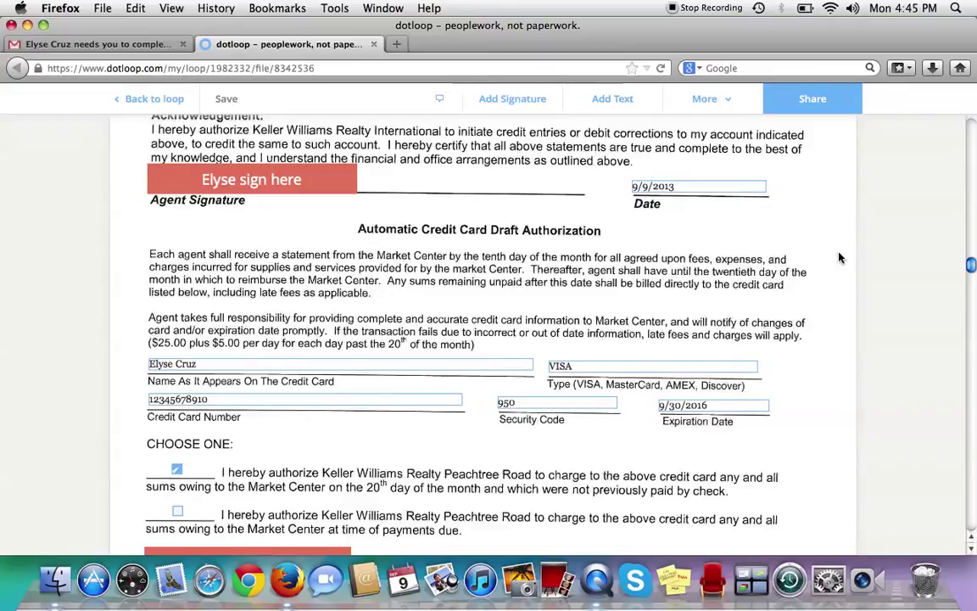
{"action": "scroll", "coordinate": [840, 258], "scroll_direction": "down", "scroll_amount": 2}
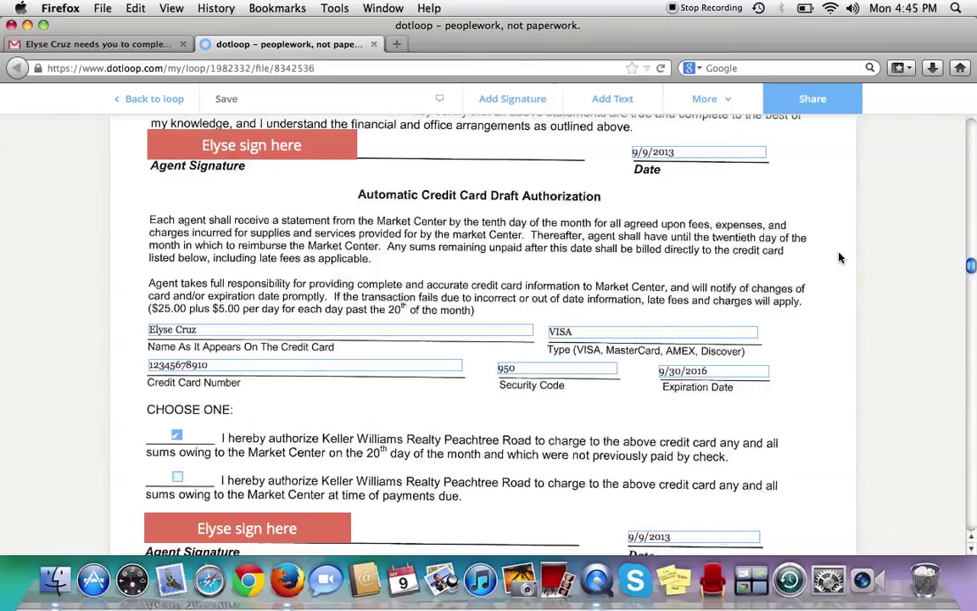
{"action": "scroll", "coordinate": [840, 258], "scroll_direction": "down", "scroll_amount": 1}
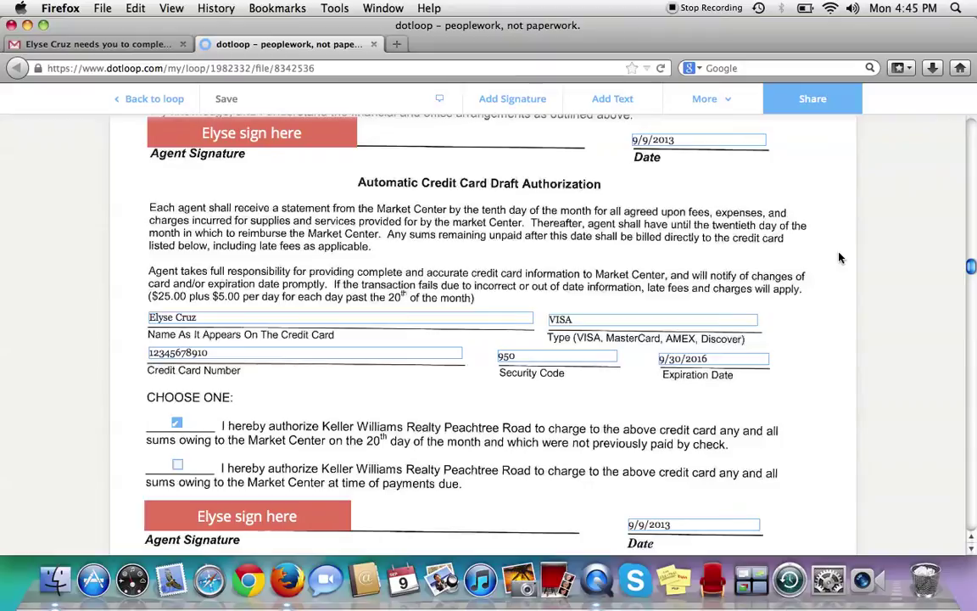
{"action": "scroll", "coordinate": [840, 258], "scroll_direction": "down", "scroll_amount": 10}
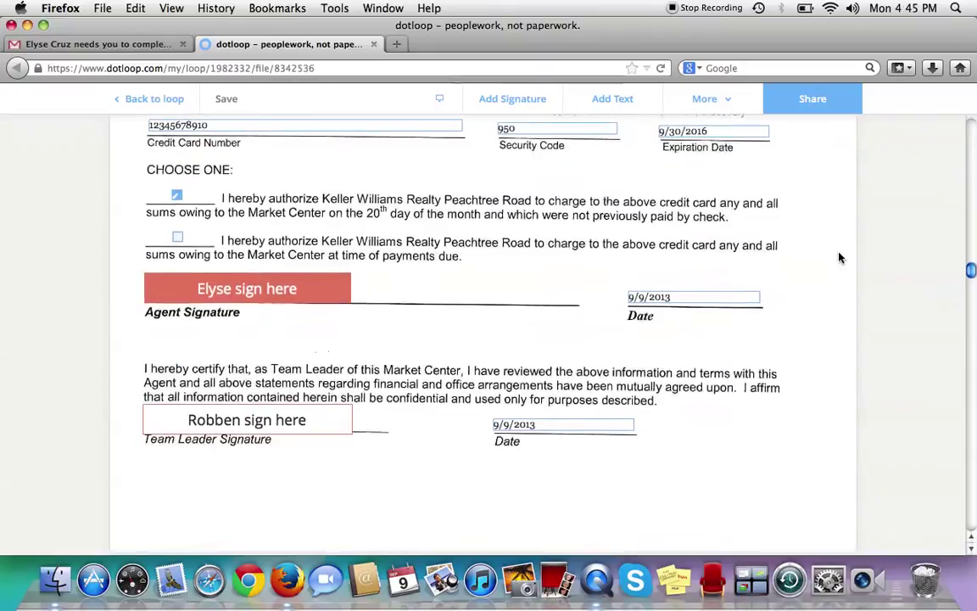
- Review the Fee Agreement, Billing & Accounts Receivable Agreement, from the monthly expenses through billing preference, charitable contributions and signatures
{"action": "scroll", "coordinate": [840, 258], "scroll_direction": "down", "scroll_amount": 10}
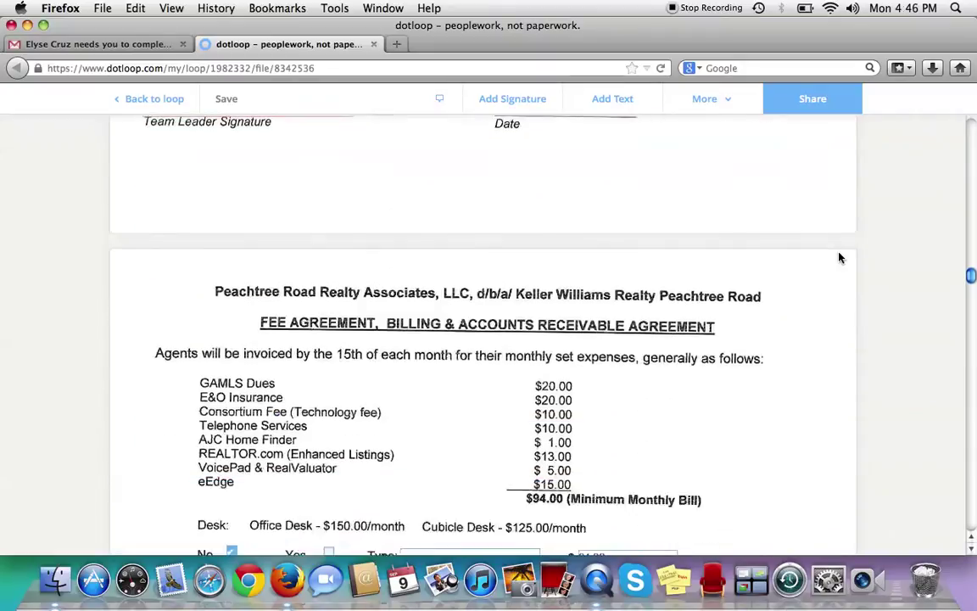
{"action": "scroll", "coordinate": [840, 258], "scroll_direction": "down", "scroll_amount": 2}
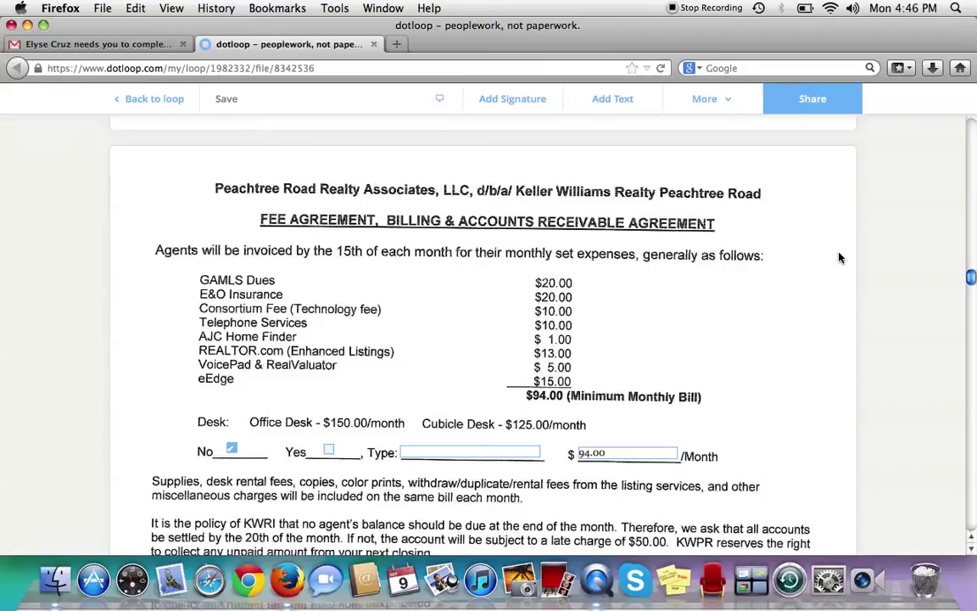
{"action": "scroll", "coordinate": [840, 258], "scroll_direction": "down", "scroll_amount": 1}
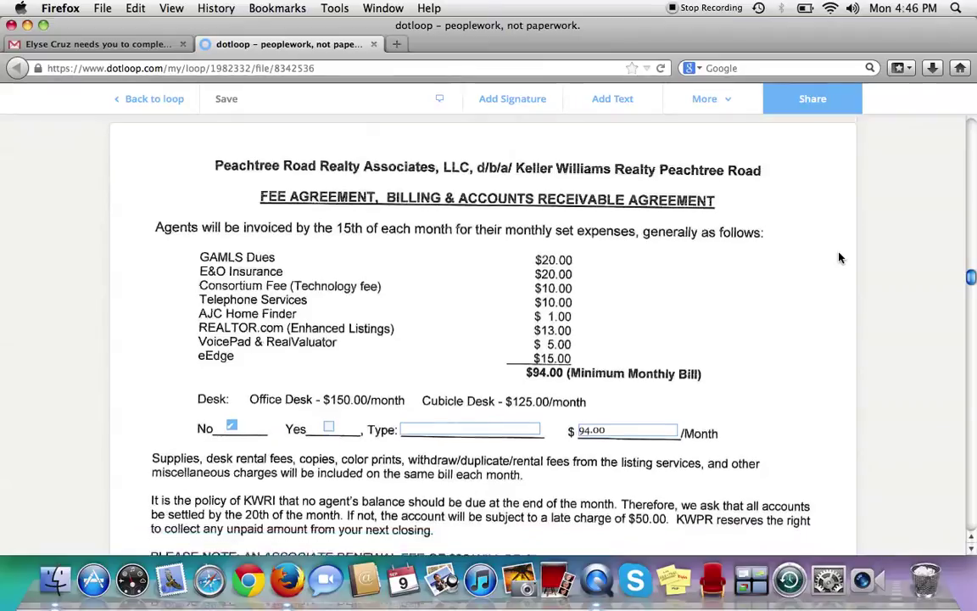
{"action": "scroll", "coordinate": [840, 257], "scroll_direction": "down", "scroll_amount": 1}
{"action": "scroll", "coordinate": [840, 258], "scroll_direction": "down", "scroll_amount": 10}
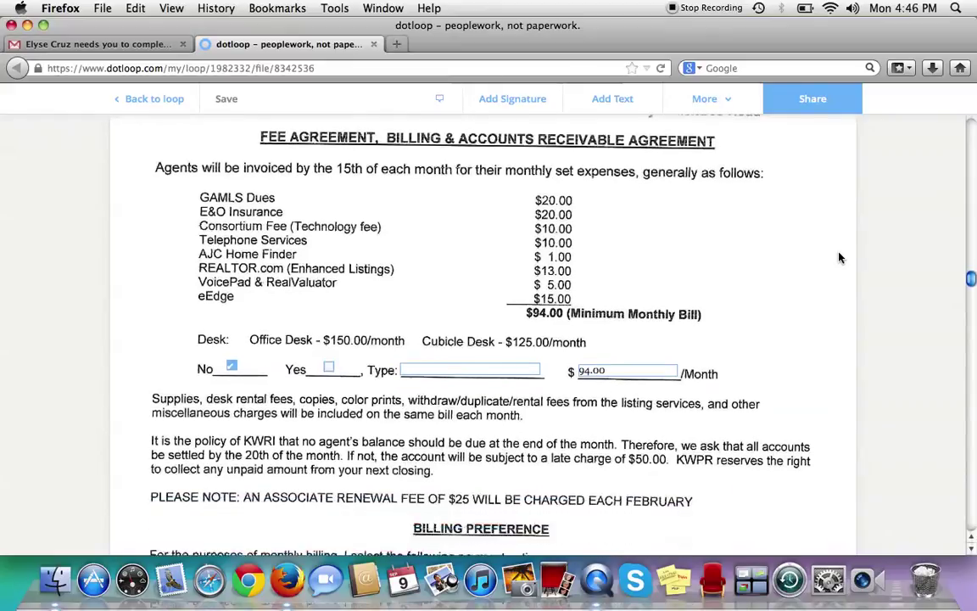
{"action": "scroll", "coordinate": [840, 258], "scroll_direction": "down", "scroll_amount": 2}
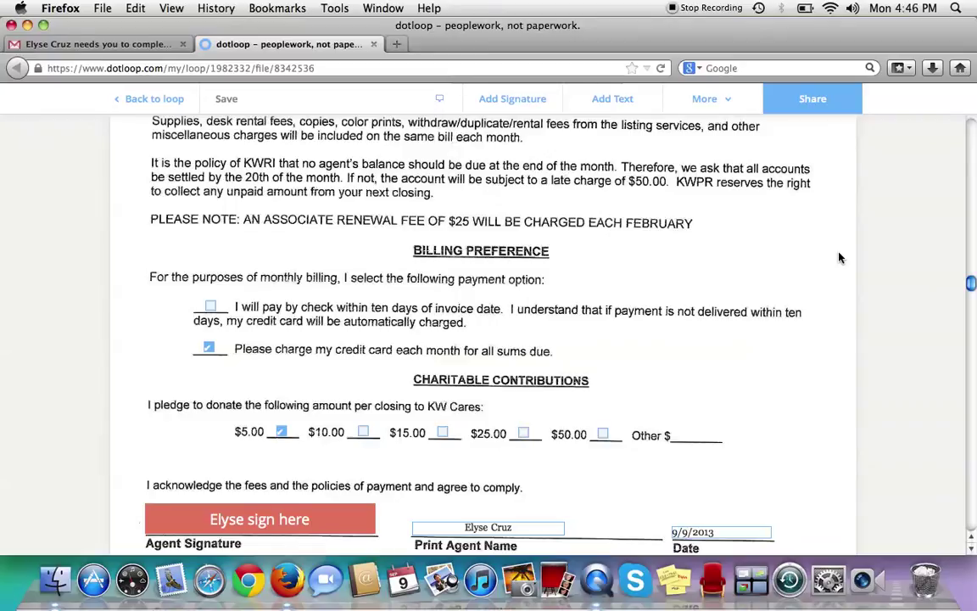
{"action": "scroll", "coordinate": [840, 258], "scroll_direction": "down", "scroll_amount": 2}
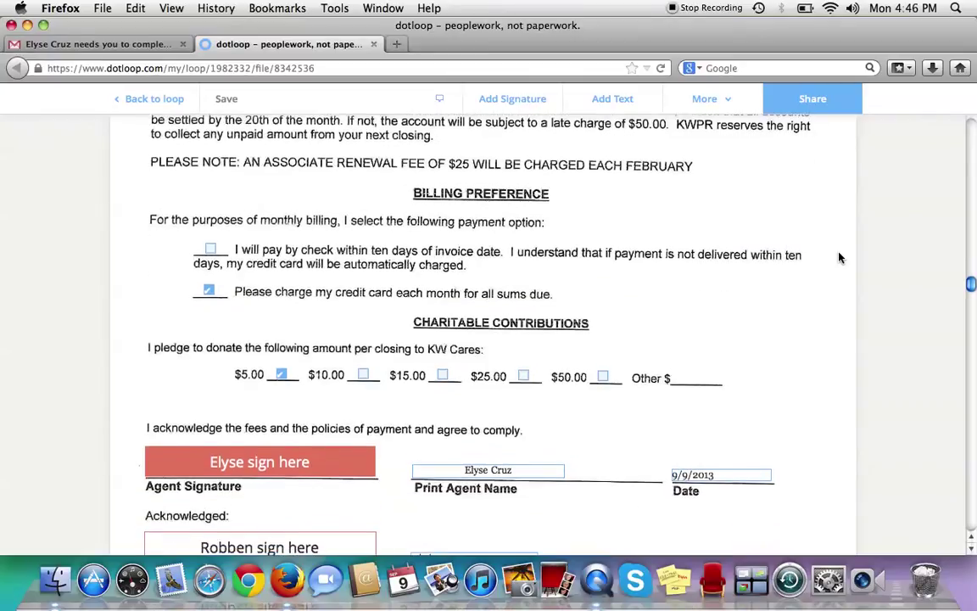
{"action": "scroll", "coordinate": [840, 258], "scroll_direction": "down", "scroll_amount": 10}
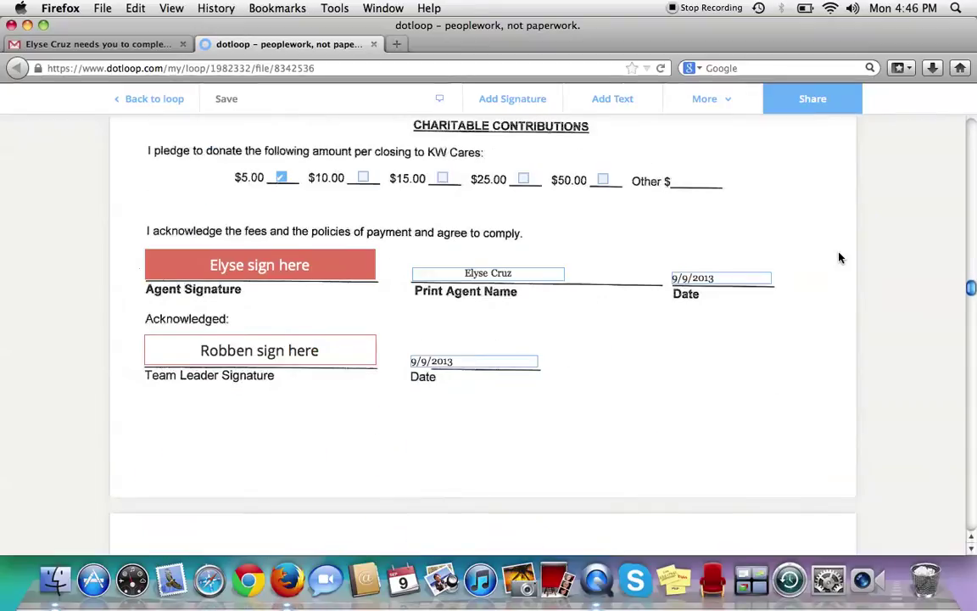
- Examine the W-9 form's name, tax classification, address, taxpayer identification and certification fields
{"action": "scroll", "coordinate": [840, 258], "scroll_direction": "down", "scroll_amount": 1}
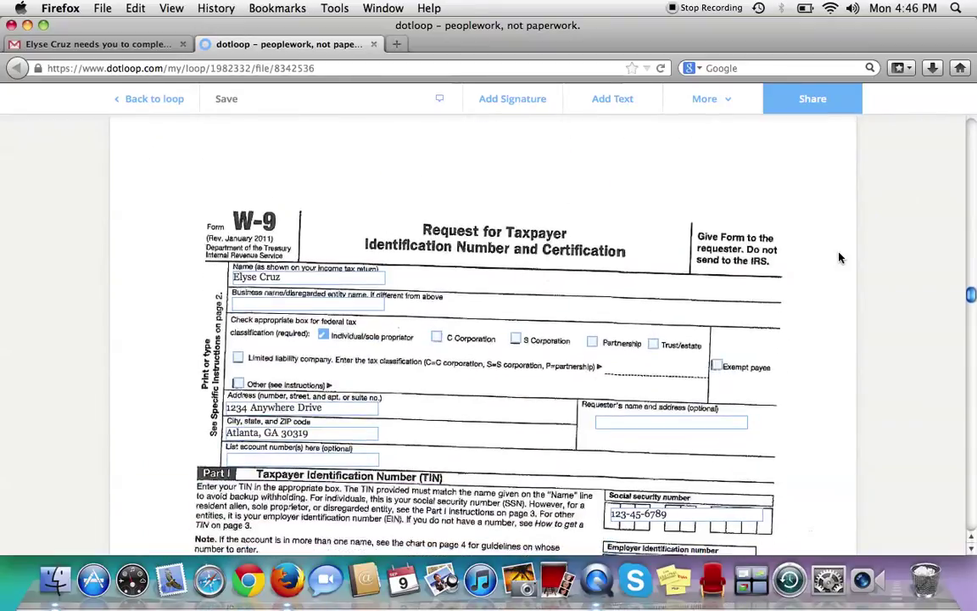
{"action": "scroll", "coordinate": [840, 258], "scroll_direction": "down", "scroll_amount": 4}
{"action": "scroll", "coordinate": [840, 258], "scroll_direction": "down", "scroll_amount": 5}
{"action": "scroll", "coordinate": [840, 258], "scroll_direction": "up", "scroll_amount": 3}
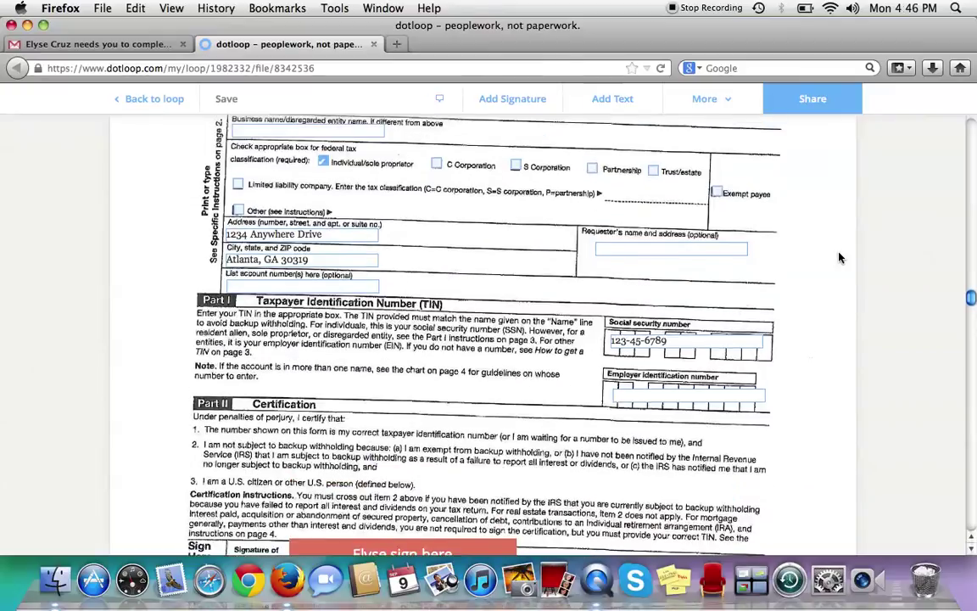
{"action": "scroll", "coordinate": [834, 261], "scroll_direction": "up", "scroll_amount": 2}
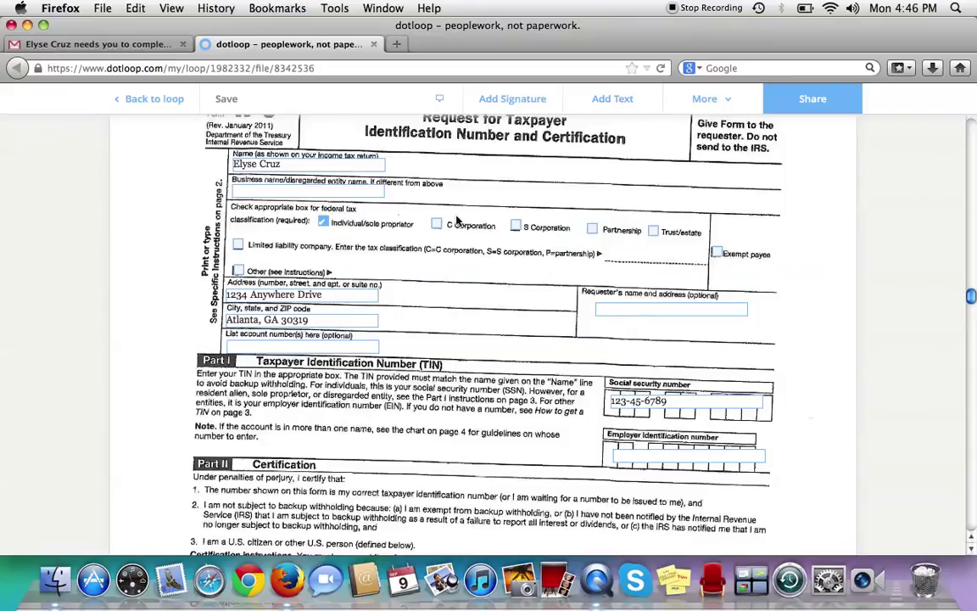
{"action": "scroll", "coordinate": [857, 293], "scroll_direction": "down", "scroll_amount": 10}
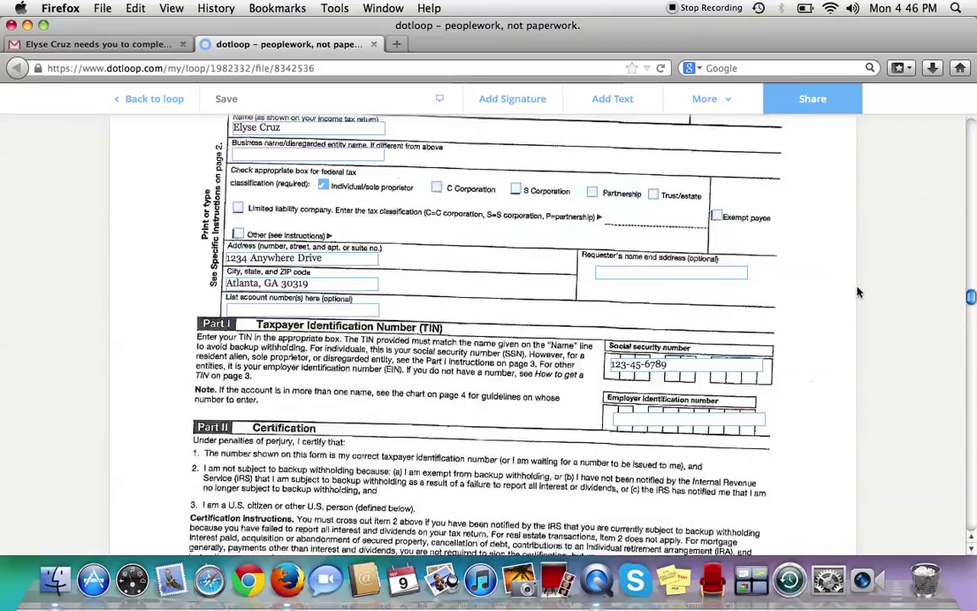
- Review the Licensee Investigation Affirmation's statement checkboxes, licensee signature and date fields
{"action": "scroll", "coordinate": [857, 292], "scroll_direction": "down", "scroll_amount": 7}
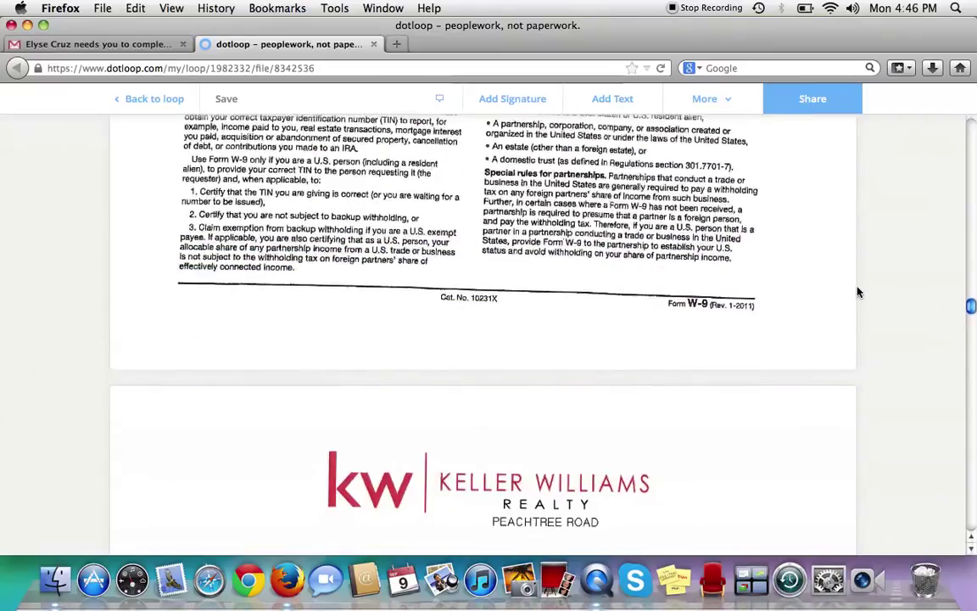
{"action": "scroll", "coordinate": [857, 293], "scroll_direction": "down", "scroll_amount": 4}
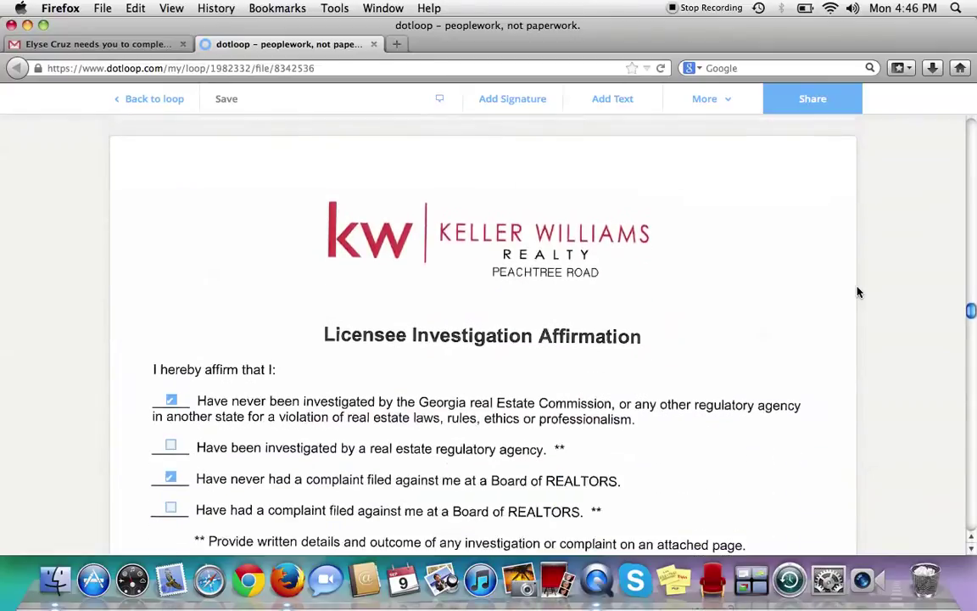
{"action": "scroll", "coordinate": [857, 293], "scroll_direction": "down", "scroll_amount": 1}
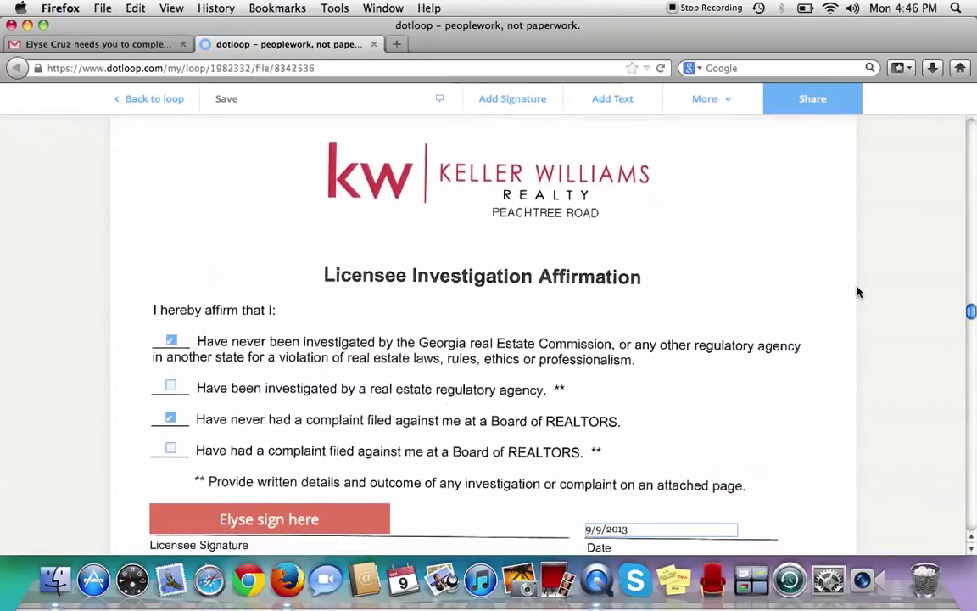
{"action": "scroll", "coordinate": [857, 293], "scroll_direction": "down", "scroll_amount": 2}
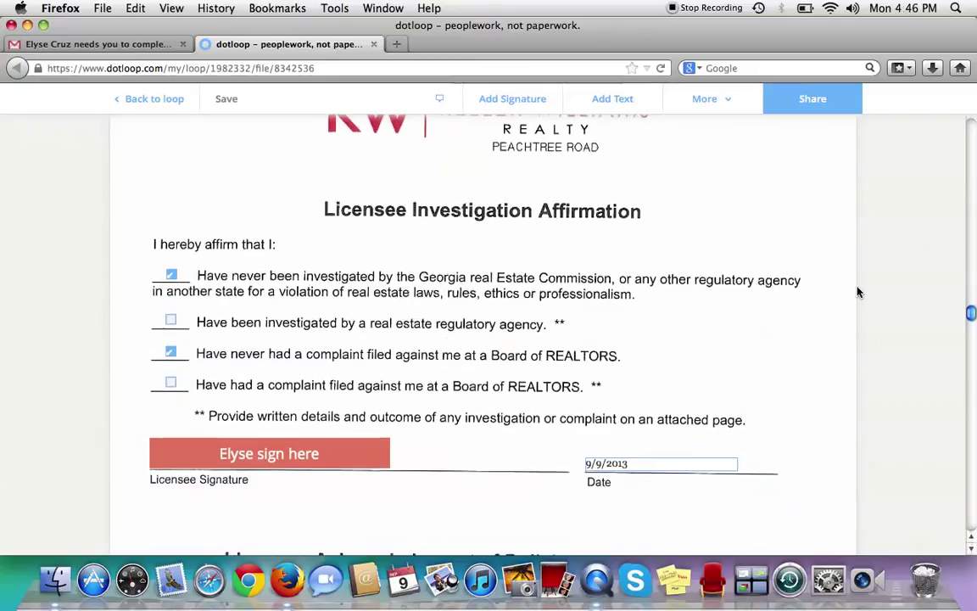
{"action": "scroll", "coordinate": [857, 293], "scroll_direction": "down", "scroll_amount": 1}
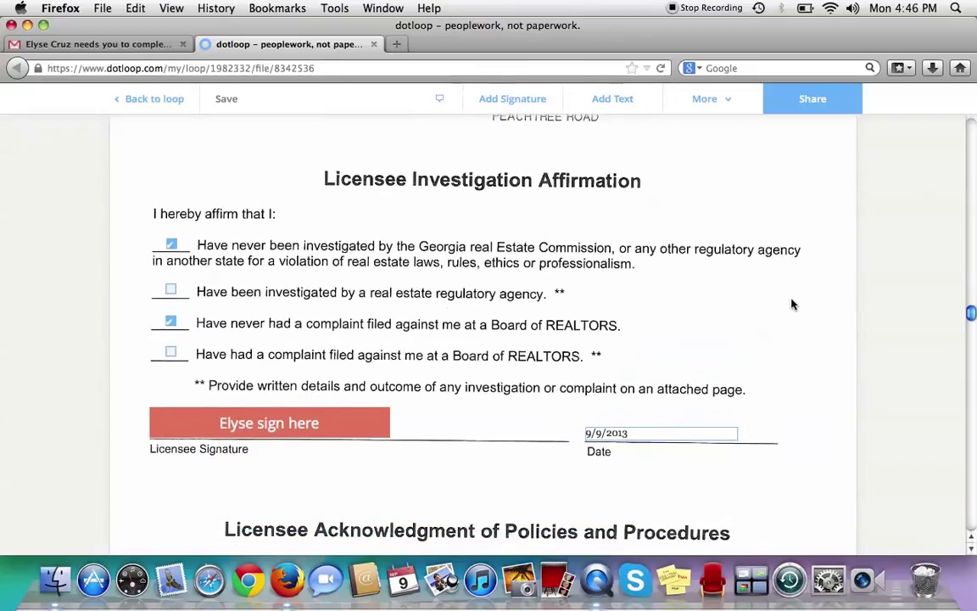
- Review the Licensee Acknowledgment of Policies and Procedures, including the licensee and team leader signature and date fields
{"action": "scroll", "coordinate": [792, 303], "scroll_direction": "down", "scroll_amount": 6}
{"action": "scroll", "coordinate": [792, 304], "scroll_direction": "down", "scroll_amount": 3}
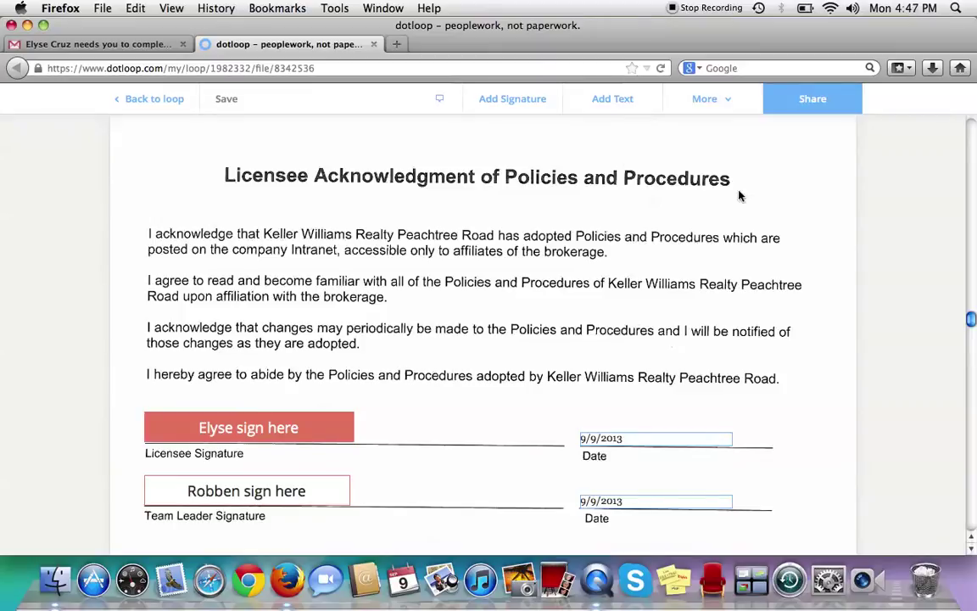
{"action": "scroll", "coordinate": [779, 218], "scroll_direction": "down", "scroll_amount": 2}
{"action": "scroll", "coordinate": [779, 219], "scroll_direction": "down", "scroll_amount": 10}
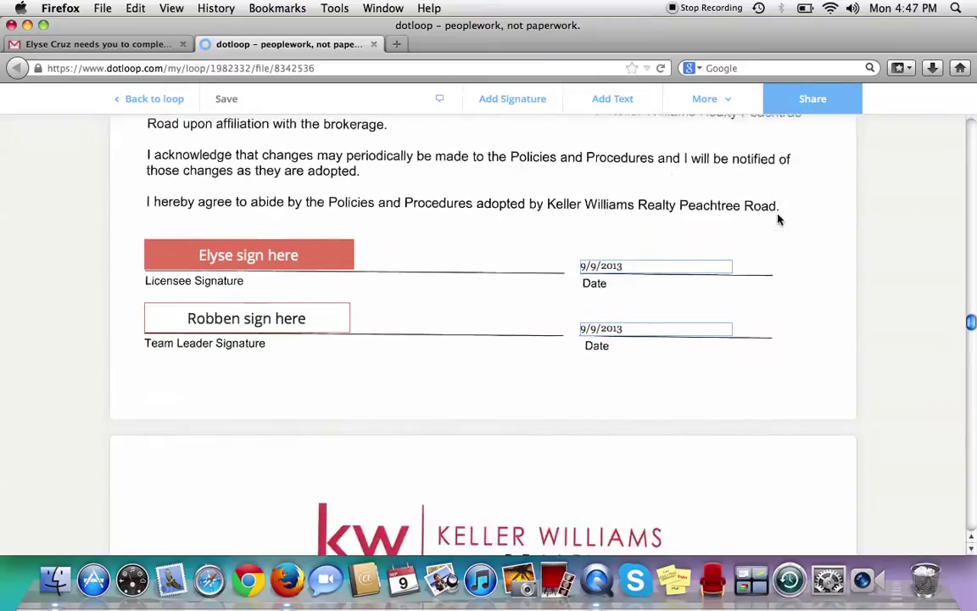
- Review the Advertising Compliance Policies and the Copyright Acknowledgment and Indemnity page with its agent signature and date fields
{"action": "scroll", "coordinate": [779, 220], "scroll_direction": "down", "scroll_amount": 5}
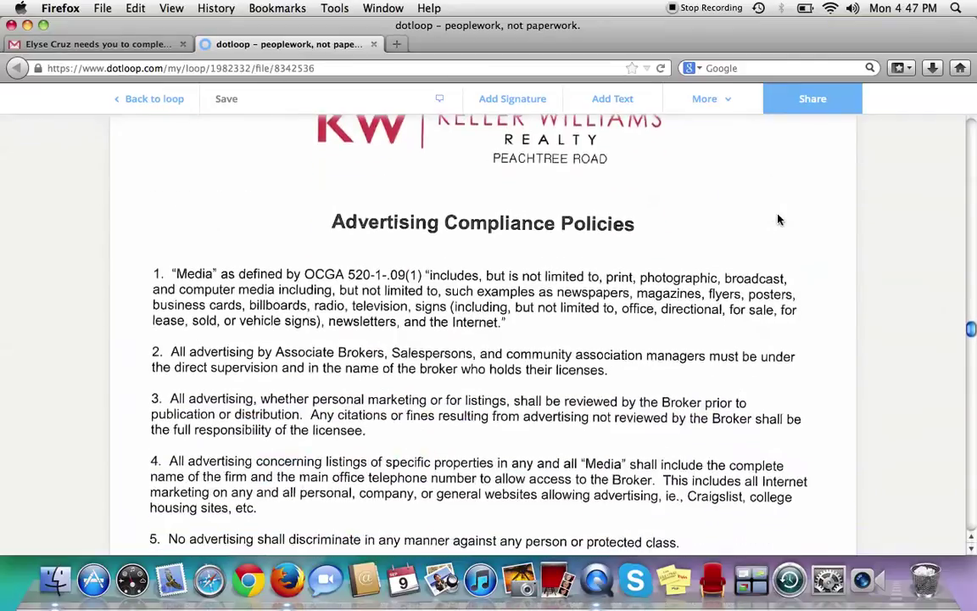
{"action": "scroll", "coordinate": [778, 220], "scroll_direction": "down", "scroll_amount": 15}
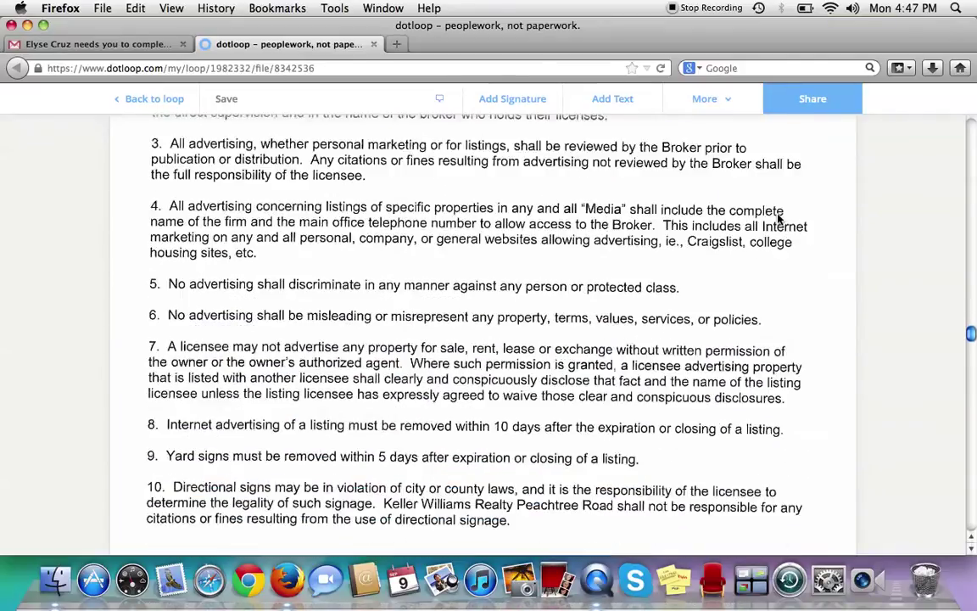
{"action": "scroll", "coordinate": [779, 220], "scroll_direction": "down", "scroll_amount": 10}
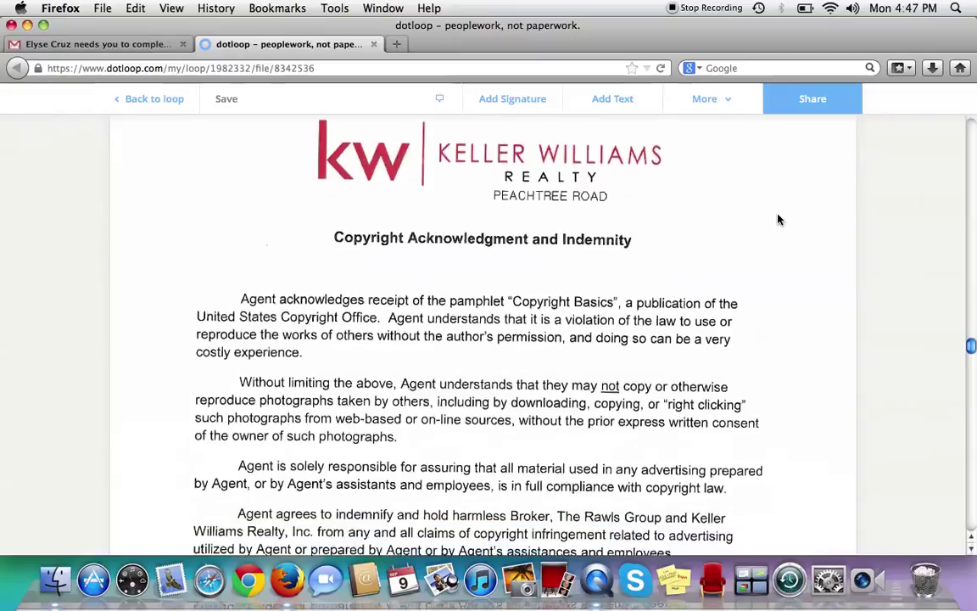
{"action": "scroll", "coordinate": [779, 219], "scroll_direction": "down", "scroll_amount": 20}
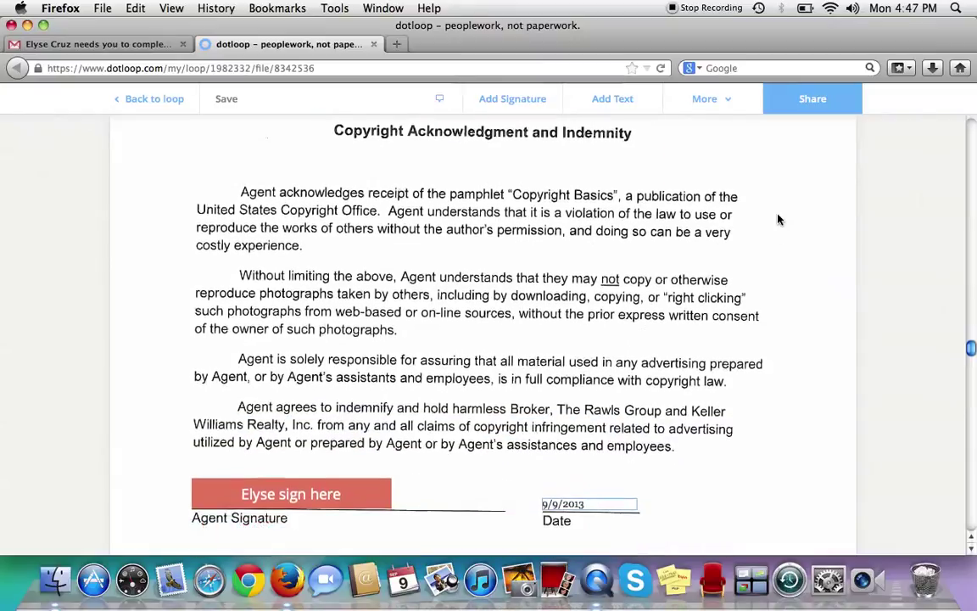
- Review the Personal Rental Property Escrow Requirements, including the ownership, trust account and management company choices and the licensee signature
{"action": "scroll", "coordinate": [779, 220], "scroll_direction": "down", "scroll_amount": 8}
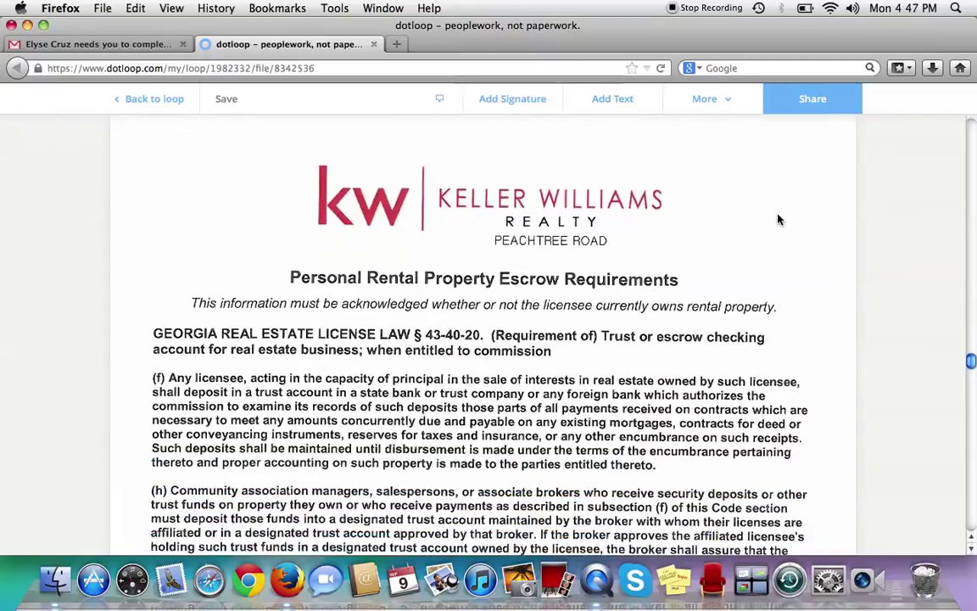
{"action": "scroll", "coordinate": [779, 220], "scroll_direction": "down", "scroll_amount": 2}
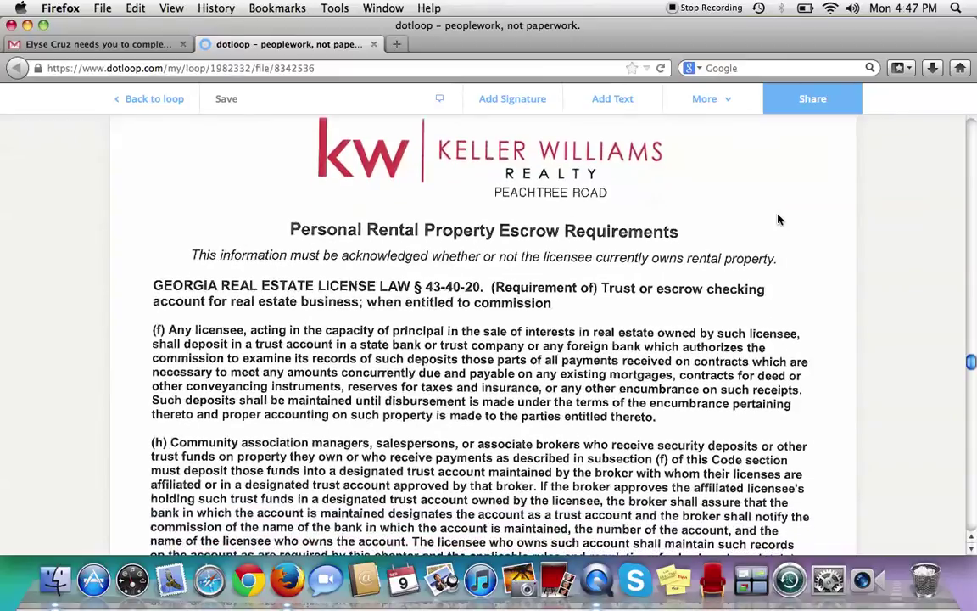
{"action": "scroll", "coordinate": [779, 220], "scroll_direction": "down", "scroll_amount": 10}
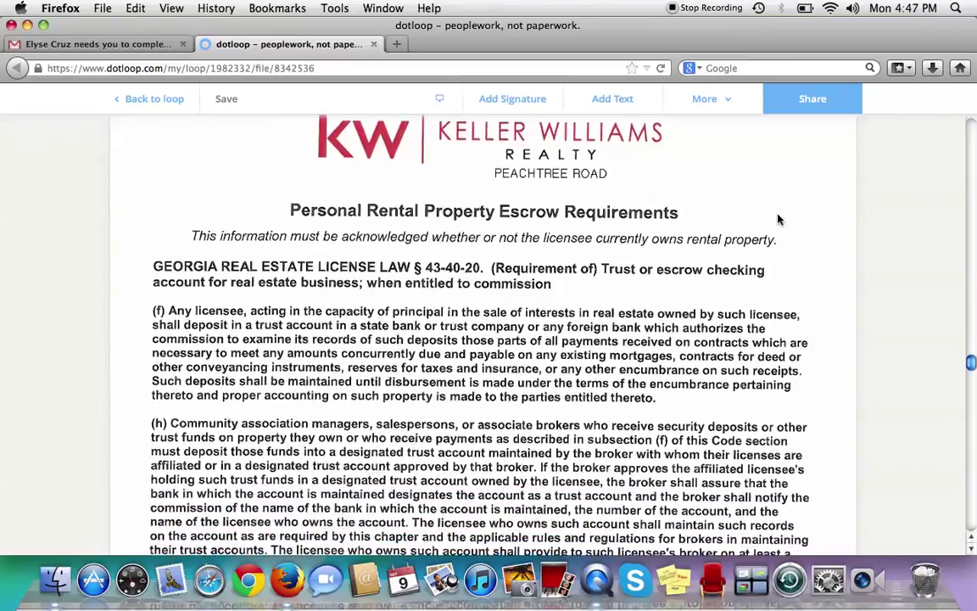
{"action": "scroll", "coordinate": [779, 220], "scroll_direction": "down", "scroll_amount": 5}
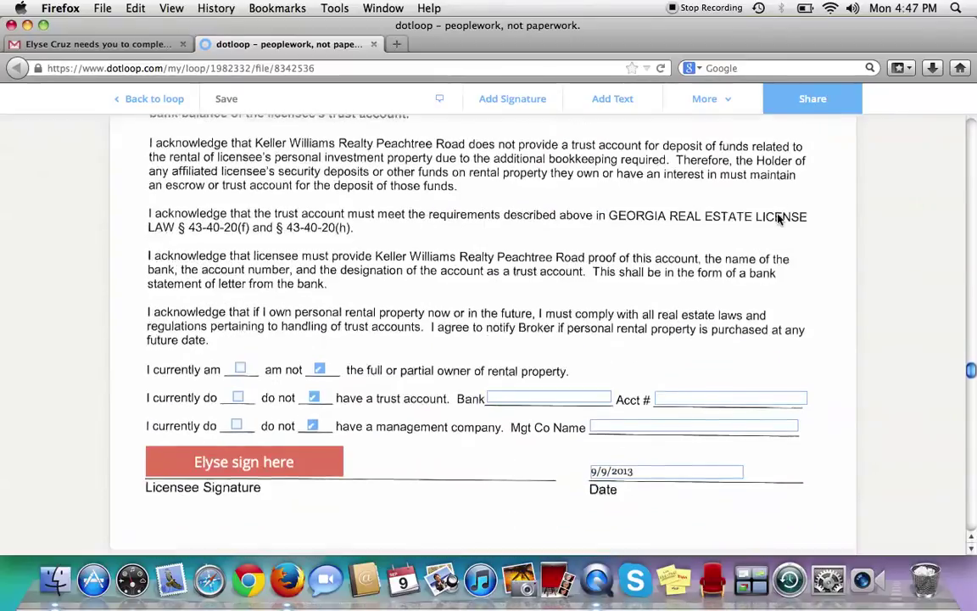
- Look through the Unlawful Practices Under the Fair Housing Act text and the Non-Discrimination Agreement
{"action": "scroll", "coordinate": [779, 220], "scroll_direction": "down", "scroll_amount": 6}
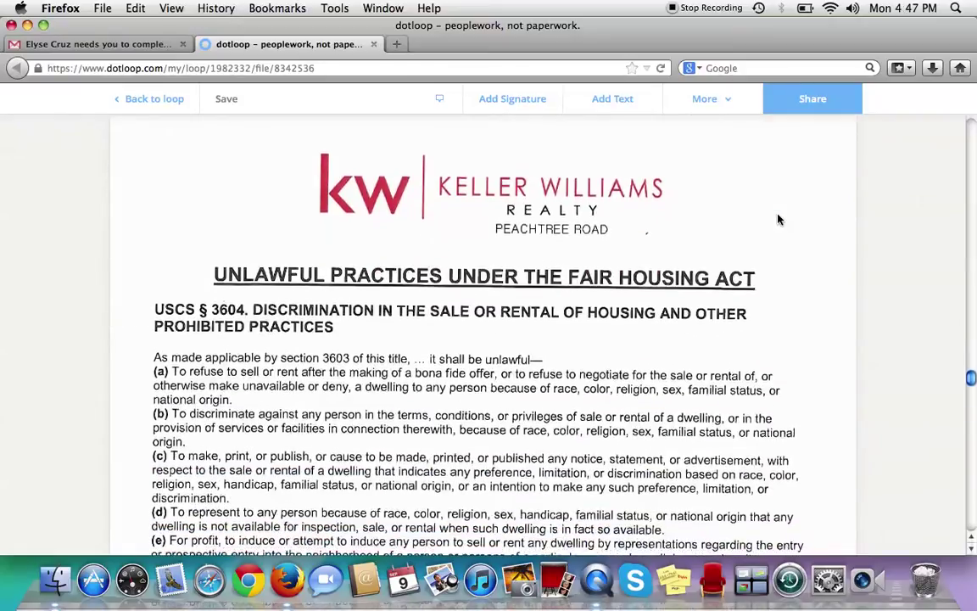
{"action": "scroll", "coordinate": [779, 220], "scroll_direction": "down", "scroll_amount": 4}
{"action": "scroll", "coordinate": [779, 220], "scroll_direction": "down", "scroll_amount": 16}
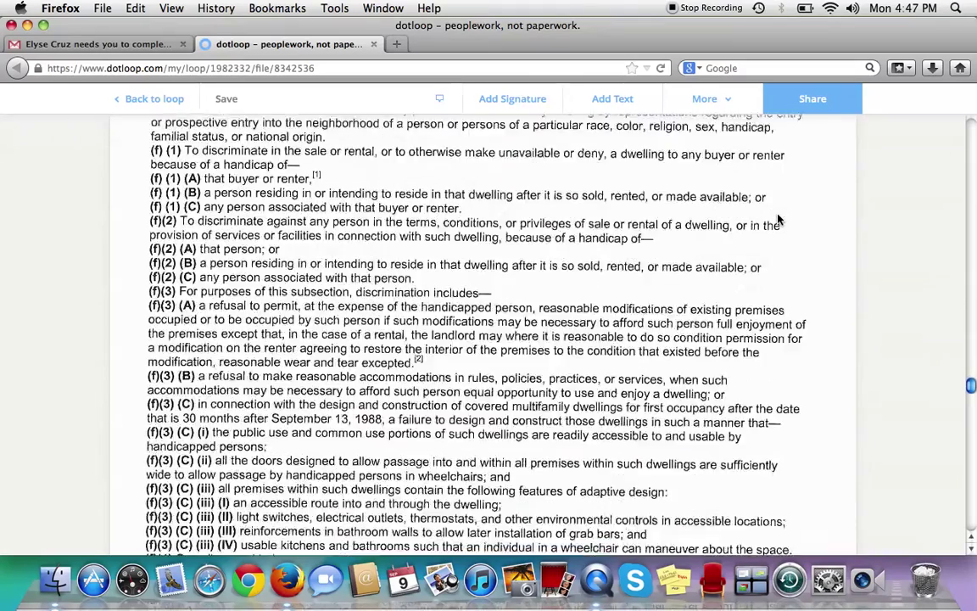
{"action": "scroll", "coordinate": [779, 219], "scroll_direction": "down", "scroll_amount": 15}
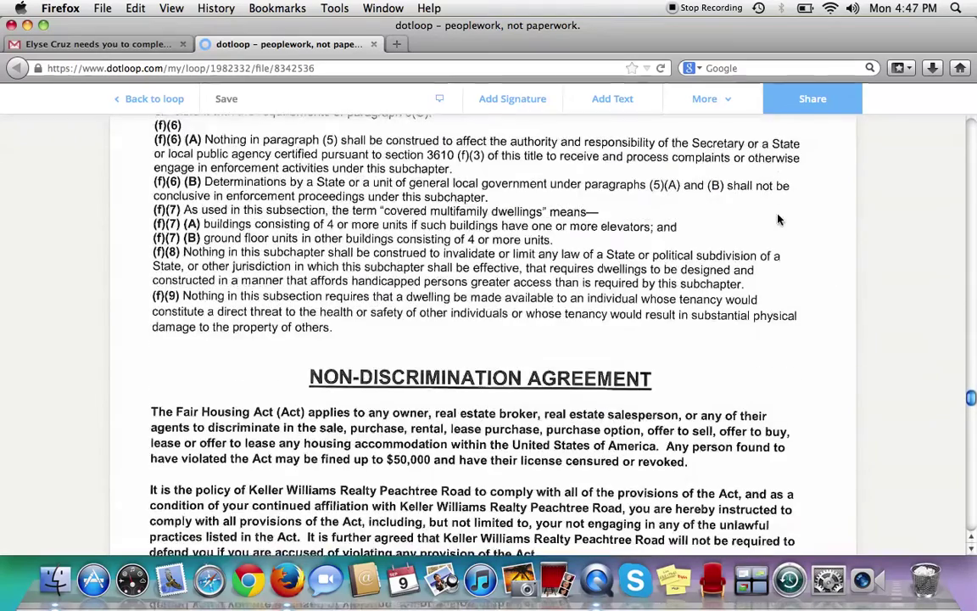
{"action": "scroll", "coordinate": [779, 220], "scroll_direction": "down", "scroll_amount": 20}
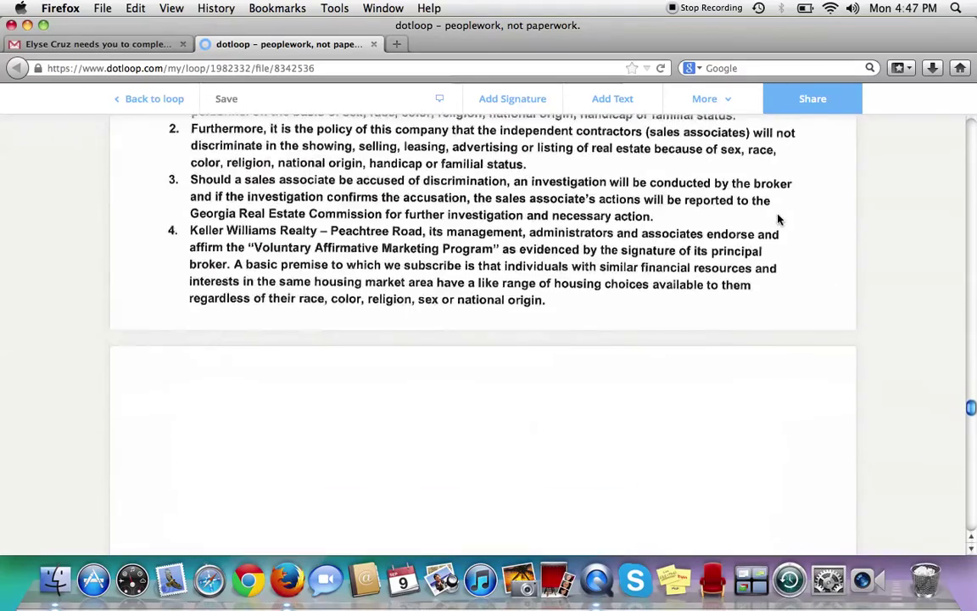
- Look over the Anti-Trust Compliance Policies on commission rates and listing agreements
{"action": "scroll", "coordinate": [778, 220], "scroll_direction": "down", "scroll_amount": 8}
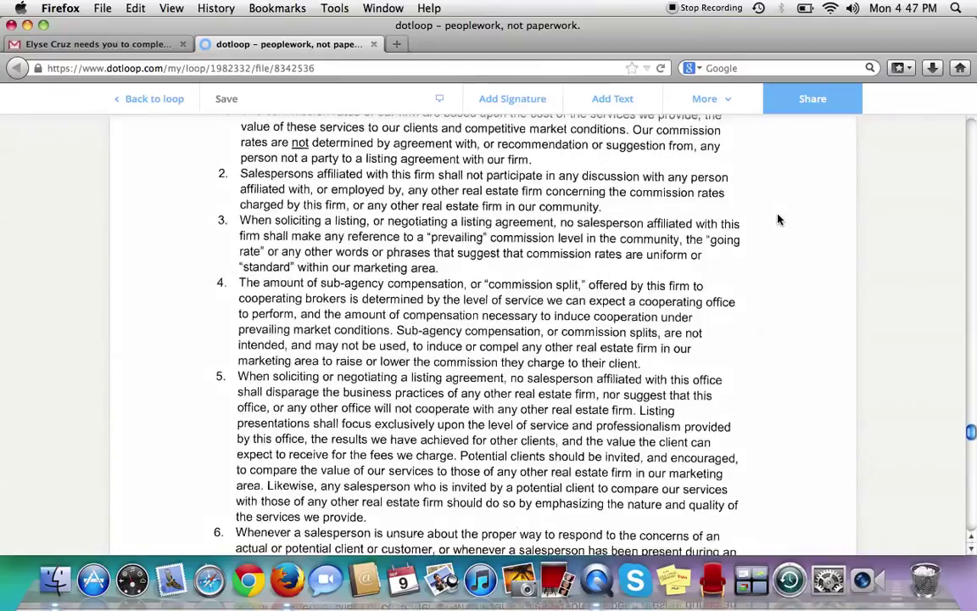
{"action": "scroll", "coordinate": [779, 219], "scroll_direction": "up", "scroll_amount": 3}
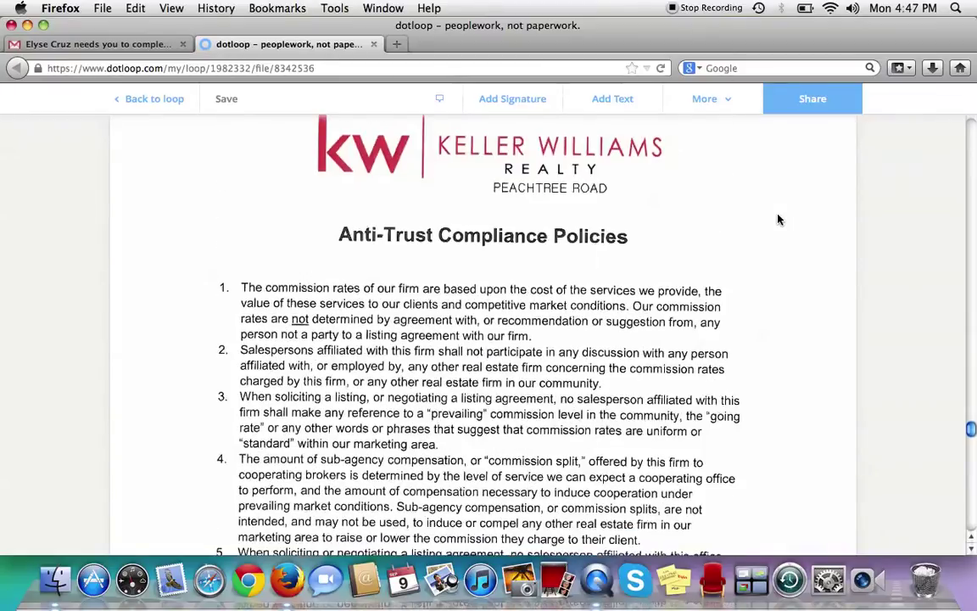
{"action": "scroll", "coordinate": [779, 219], "scroll_direction": "down", "scroll_amount": 10}
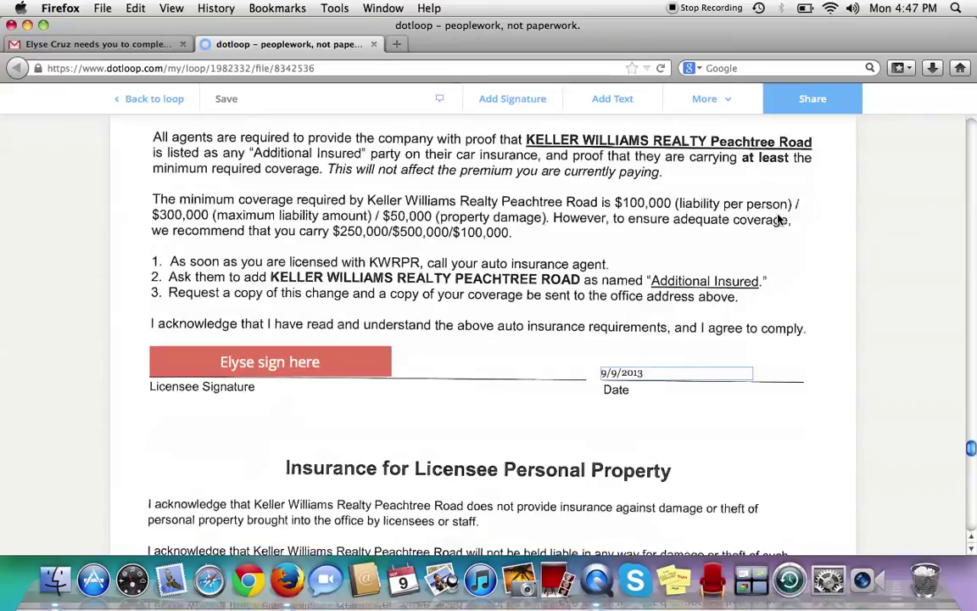
- Review the Automobile Insurance Coverage requirements and the Insurance for Licensee Personal Property section with their signature and date fields
{"action": "scroll", "coordinate": [779, 220], "scroll_direction": "up", "scroll_amount": 3}
{"action": "scroll", "coordinate": [779, 219], "scroll_direction": "down", "scroll_amount": 1}
{"action": "scroll", "coordinate": [779, 220], "scroll_direction": "down", "scroll_amount": 1}
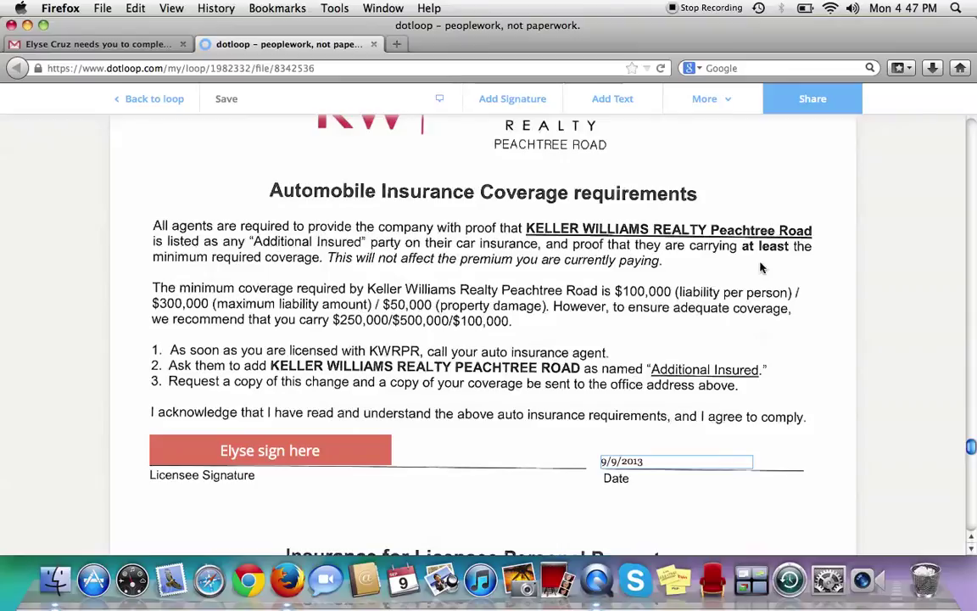
{"action": "scroll", "coordinate": [778, 279], "scroll_direction": "down", "scroll_amount": 5}
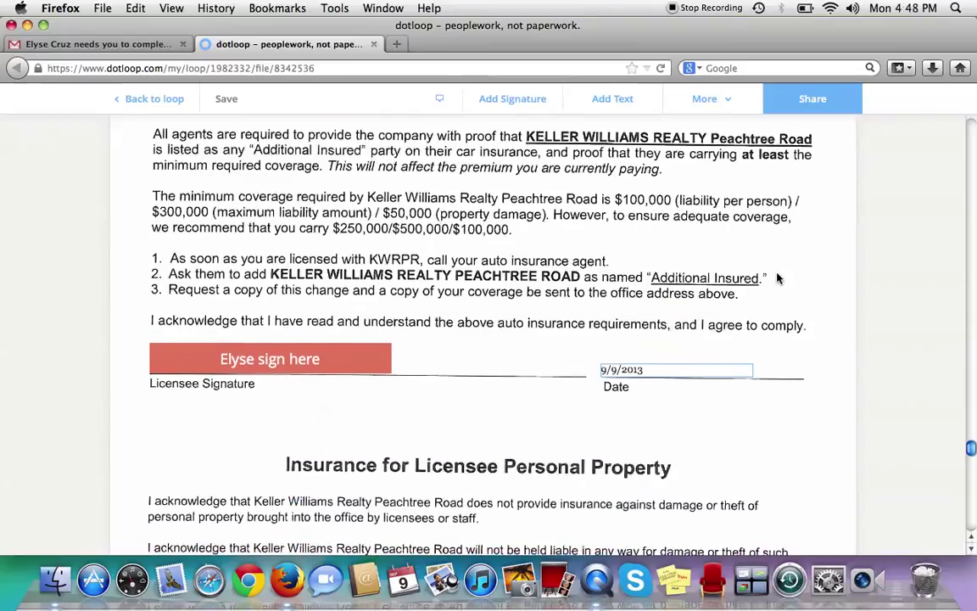
{"action": "scroll", "coordinate": [778, 279], "scroll_direction": "down", "scroll_amount": 1}
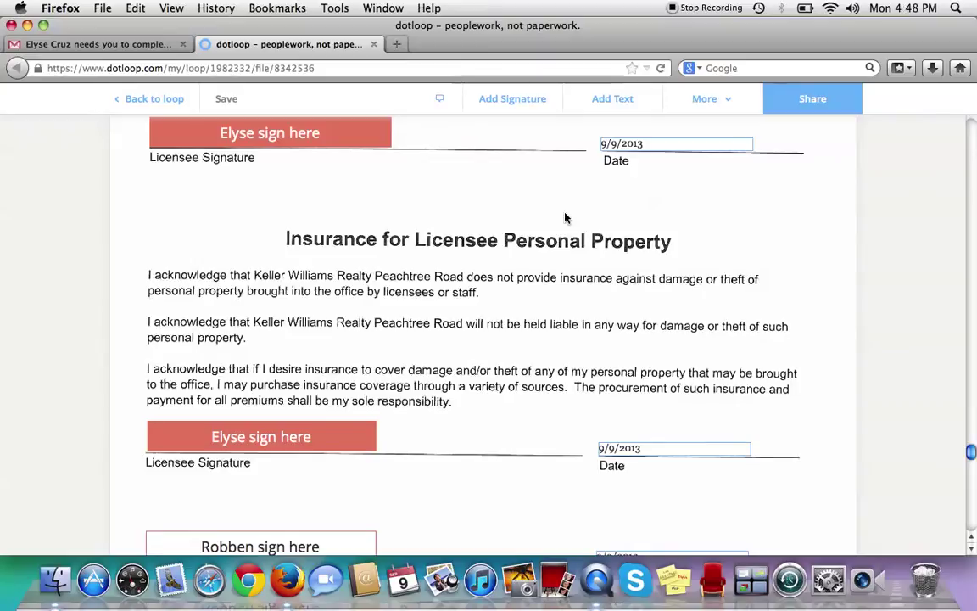
{"action": "scroll", "coordinate": [565, 218], "scroll_direction": "down", "scroll_amount": 5}
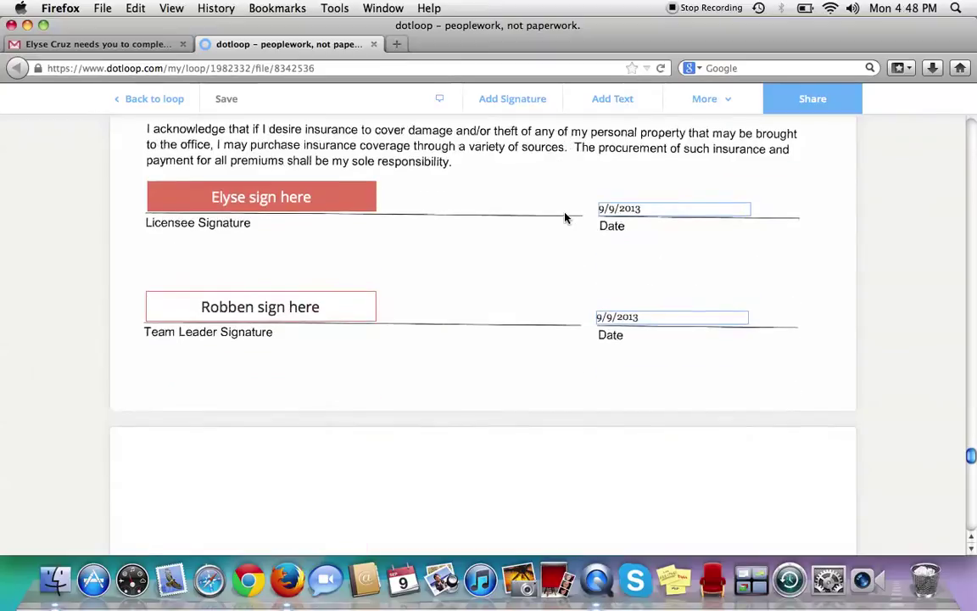
- Look through the pages on Proper Handling of Earnest Money When KWPR is HOLDER
{"action": "scroll", "coordinate": [565, 218], "scroll_direction": "down", "scroll_amount": 5}
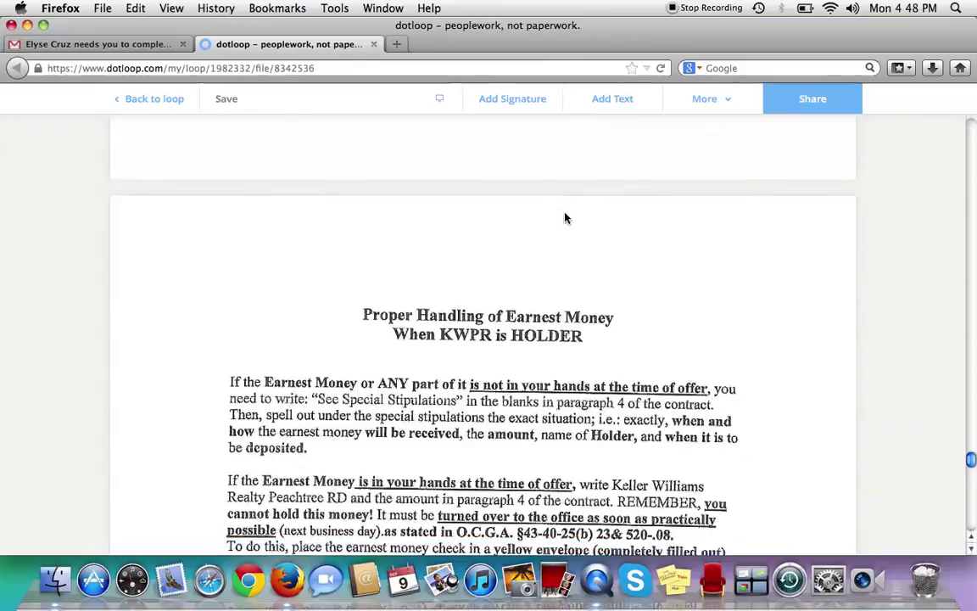
{"action": "scroll", "coordinate": [566, 218], "scroll_direction": "down", "scroll_amount": 2}
{"action": "scroll", "coordinate": [565, 218], "scroll_direction": "down", "scroll_amount": 3}
{"action": "scroll", "coordinate": [566, 219], "scroll_direction": "down", "scroll_amount": 4}
{"action": "scroll", "coordinate": [565, 218], "scroll_direction": "down", "scroll_amount": 8}
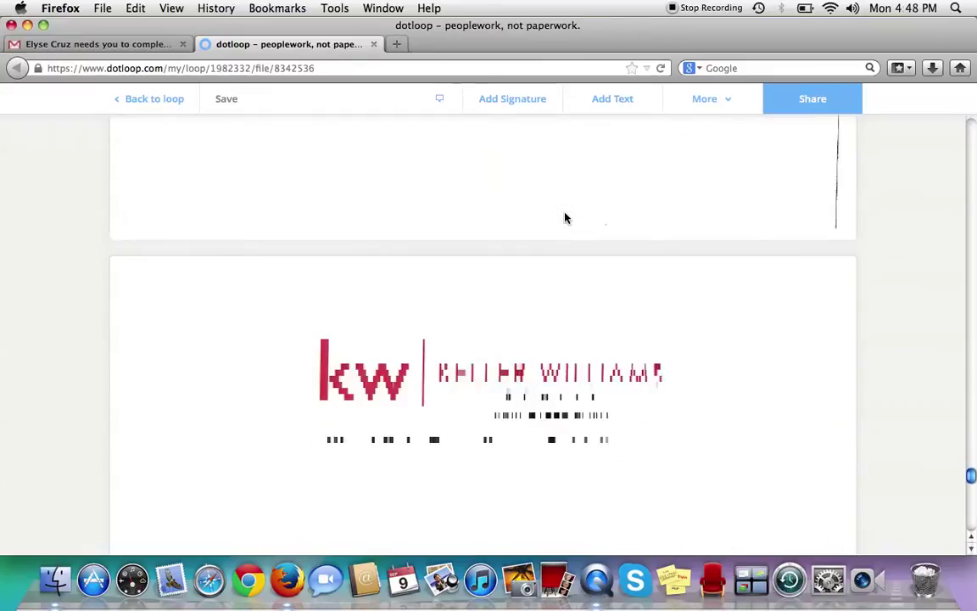
- Examine the remaining pages through the Acknowledgment of Licensee Responsibility In Participation In Short Sale Business
{"action": "scroll", "coordinate": [565, 218], "scroll_direction": "down", "scroll_amount": 4}
{"action": "scroll", "coordinate": [565, 218], "scroll_direction": "down", "scroll_amount": 1}
{"action": "scroll", "coordinate": [565, 218], "scroll_direction": "down", "scroll_amount": 10}
{"action": "scroll", "coordinate": [565, 218], "scroll_direction": "down", "scroll_amount": 3}
{"action": "scroll", "coordinate": [565, 218], "scroll_direction": "down", "scroll_amount": 1}
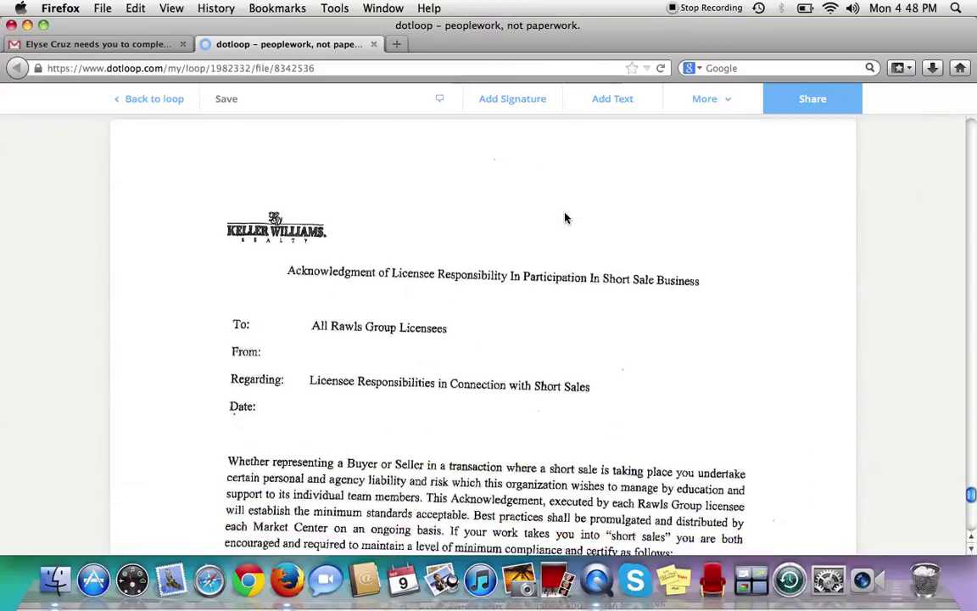
{"action": "scroll", "coordinate": [565, 218], "scroll_direction": "down", "scroll_amount": 1}
{"action": "scroll", "coordinate": [565, 218], "scroll_direction": "down", "scroll_amount": 5}
{"action": "scroll", "coordinate": [565, 218], "scroll_direction": "down", "scroll_amount": 5}
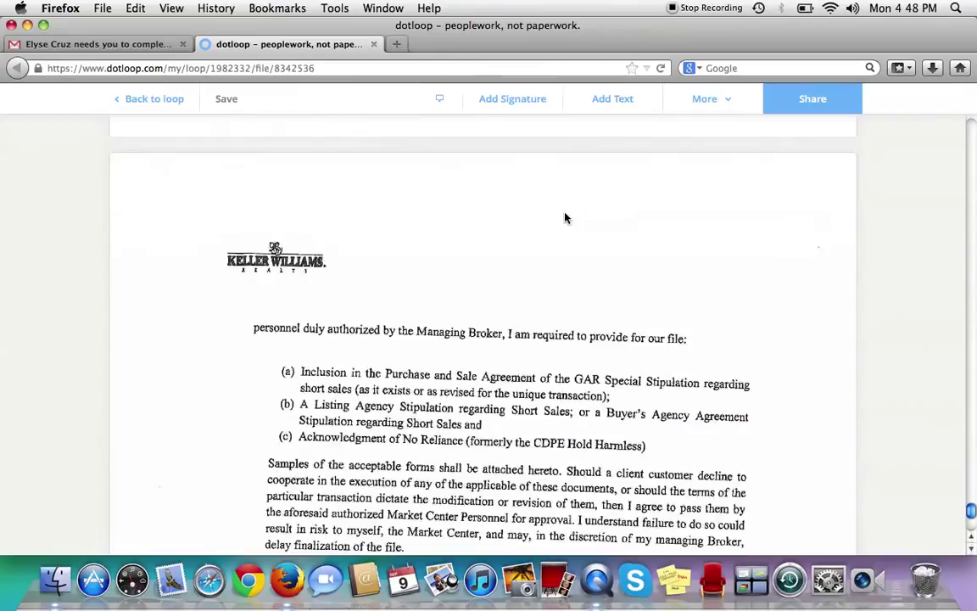
{"action": "scroll", "coordinate": [565, 218], "scroll_direction": "down", "scroll_amount": 1}
- Return to the contractor agreement's dispute clause 6.E, sign the contractor's initials there, and confirm the generated signature and initials
{"action": "left_click_drag", "start_coordinate": [972, 513], "coordinate": [967, 106]}
{"action": "scroll", "coordinate": [797, 169], "scroll_direction": "down", "scroll_amount": 8}
{"action": "scroll", "coordinate": [797, 171], "scroll_direction": "down", "scroll_amount": 15}
{"action": "scroll", "coordinate": [797, 171], "scroll_direction": "down", "scroll_amount": 15}
{"action": "scroll", "coordinate": [797, 172], "scroll_direction": "down", "scroll_amount": 12}
{"action": "scroll", "coordinate": [796, 171], "scroll_direction": "down", "scroll_amount": 6}
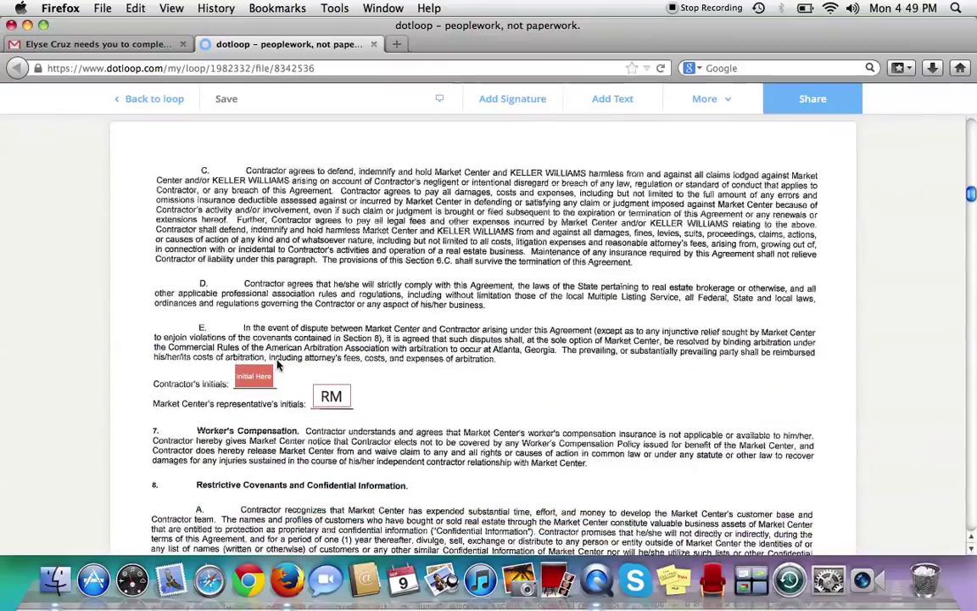
{"action": "left_click", "coordinate": [251, 423]}
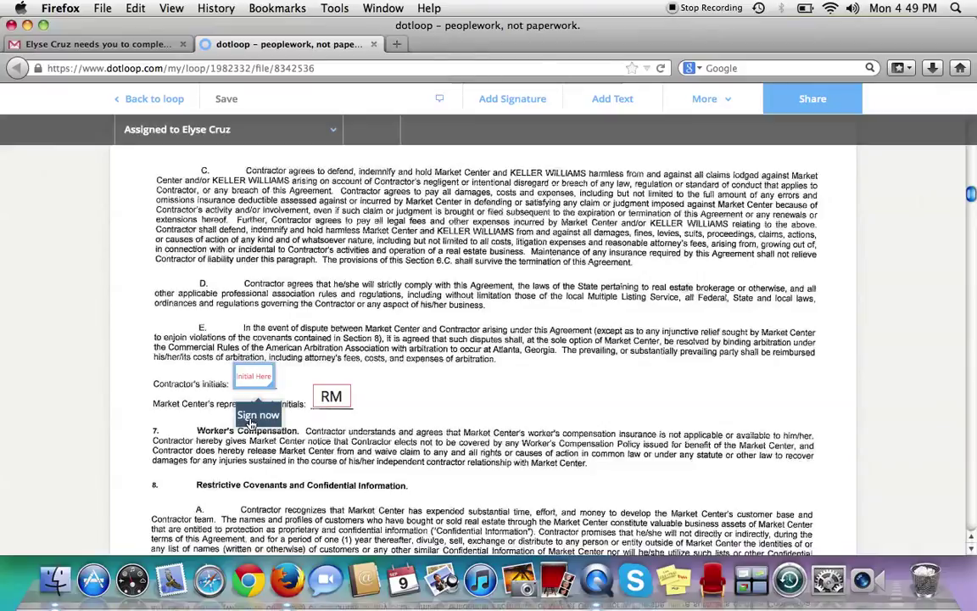
{"action": "left_click", "coordinate": [252, 416]}
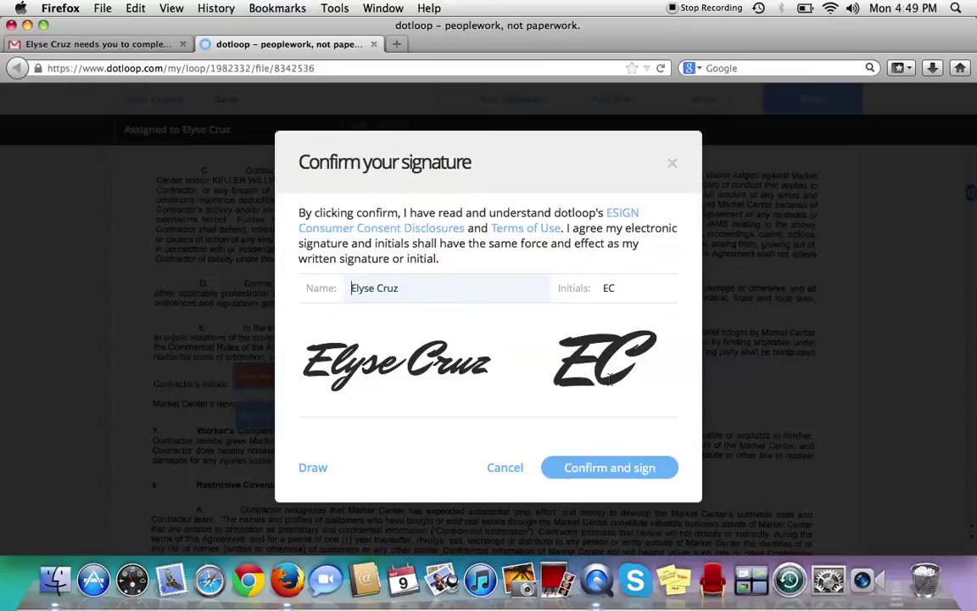
{"action": "left_click", "coordinate": [575, 464]}
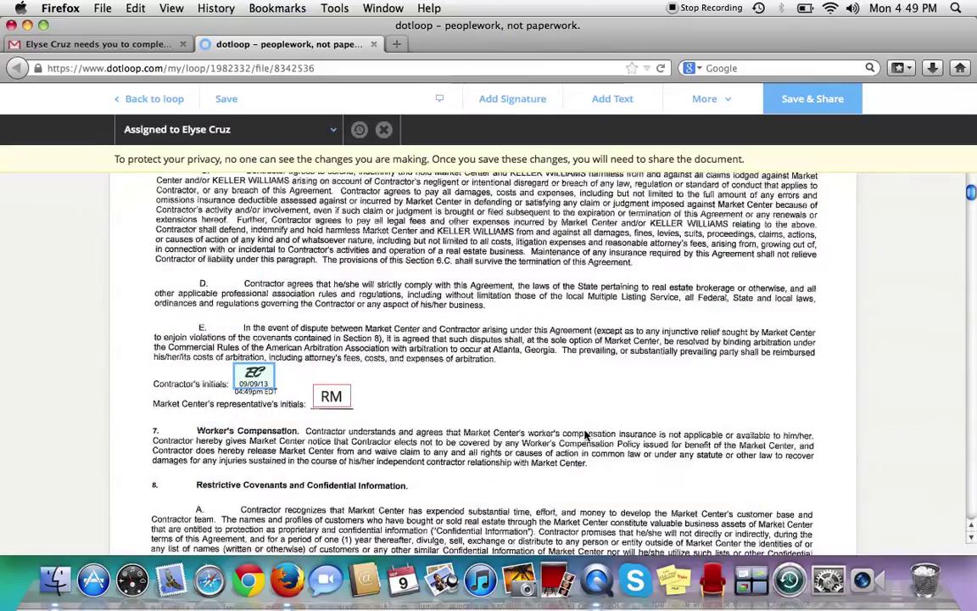
- Sign the contractor's signature field at the end of the contractor agreement
{"action": "scroll", "coordinate": [910, 331], "scroll_direction": "down", "scroll_amount": 20}
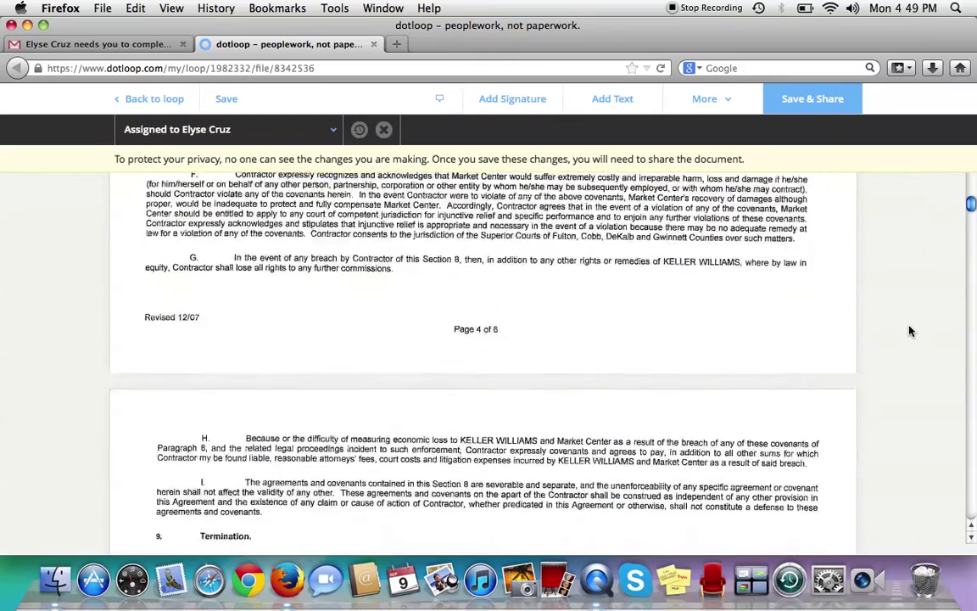
{"action": "scroll", "coordinate": [910, 331], "scroll_direction": "down", "scroll_amount": 10}
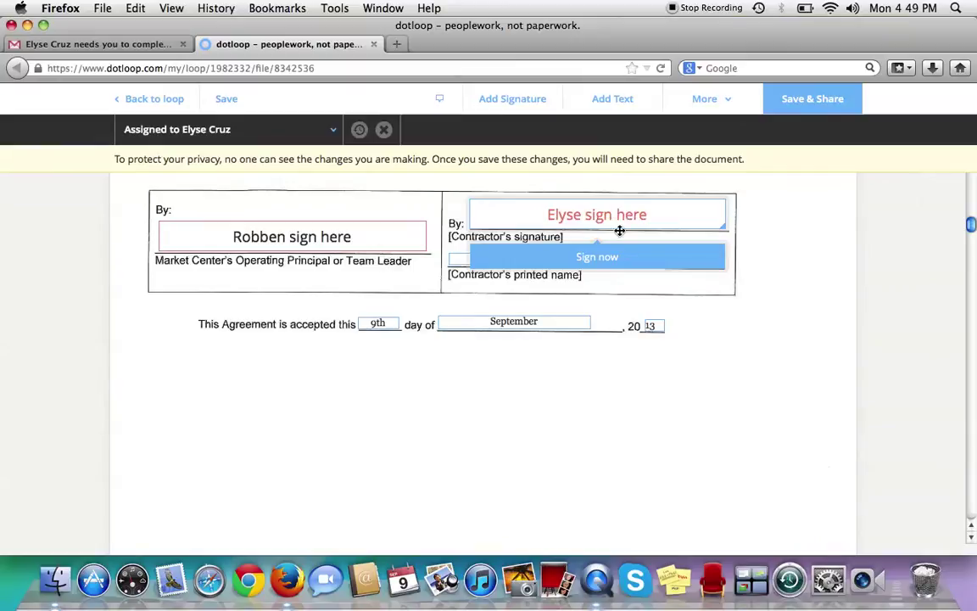
{"action": "left_click", "coordinate": [598, 256]}
- Initial the net commission formula in the 70/30 split commission section
{"action": "scroll", "coordinate": [595, 265], "scroll_direction": "down", "scroll_amount": 10}
{"action": "scroll", "coordinate": [595, 268], "scroll_direction": "down", "scroll_amount": 5}
{"action": "scroll", "coordinate": [595, 268], "scroll_direction": "down", "scroll_amount": 5}
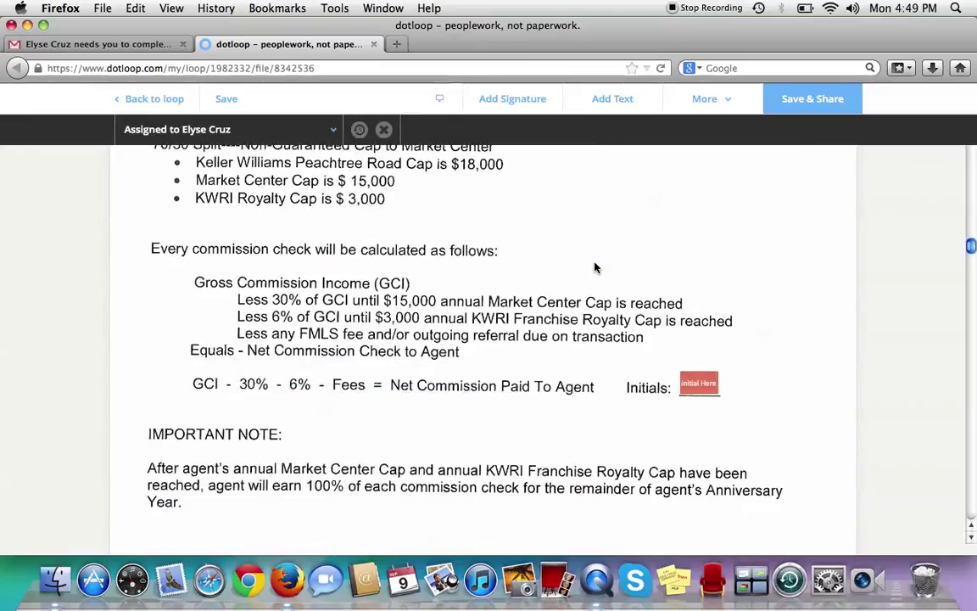
{"action": "left_click", "coordinate": [698, 384]}
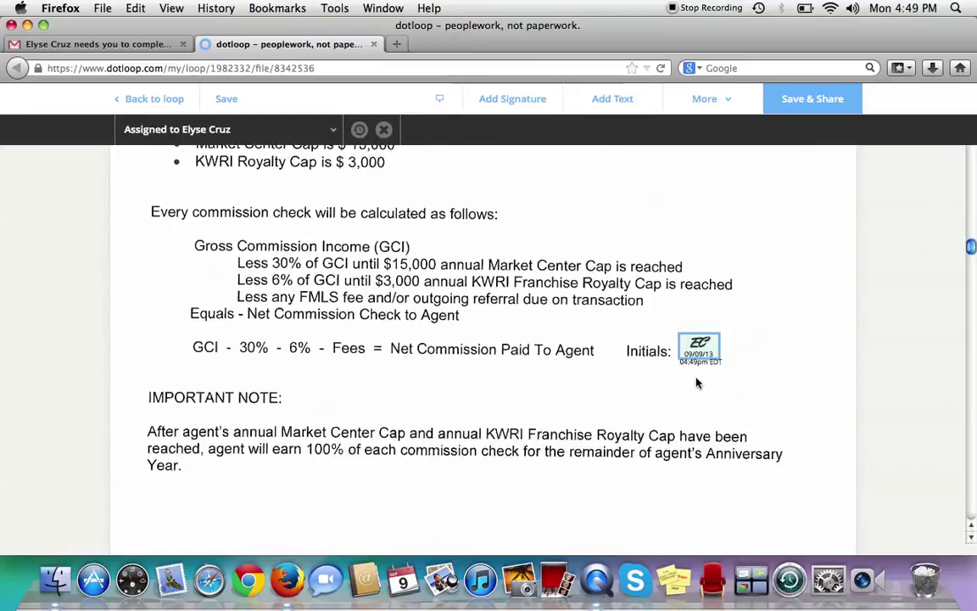
- Sign the agent signature field below the commission section's important note and proceed to the Banking Authorization Agreement for Automatic Deposits
{"action": "scroll", "coordinate": [610, 322], "scroll_direction": "down", "scroll_amount": 5}
{"action": "mouse_move", "coordinate": [298, 283]}
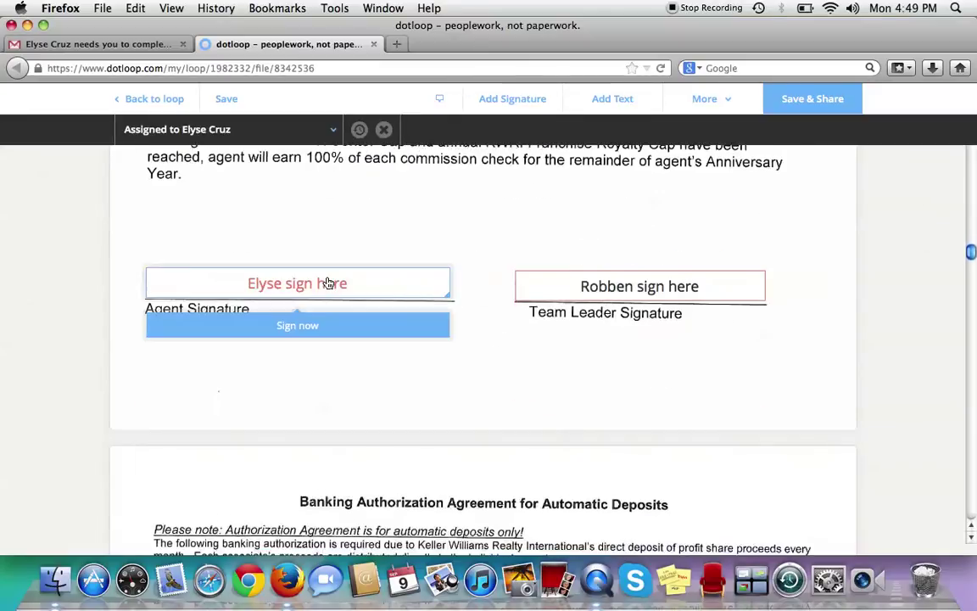
{"action": "left_click", "coordinate": [308, 336]}
{"action": "scroll", "coordinate": [393, 293], "scroll_direction": "down", "scroll_amount": 10}
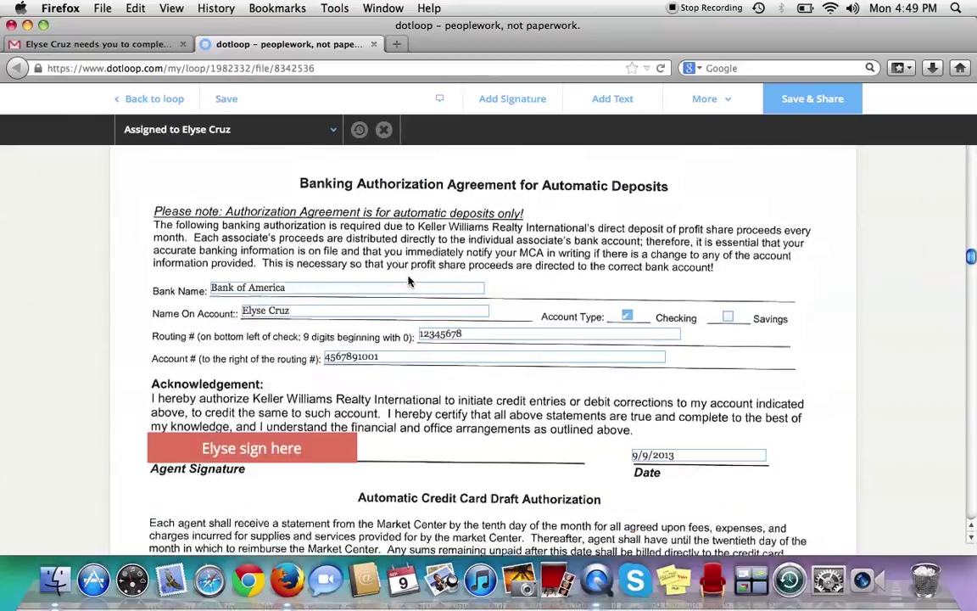
- Sign the agent signature fields of the automatic deposits banking authorization and the Automatic Credit Card Draft Authorization
{"action": "mouse_move", "coordinate": [262, 366]}
{"action": "left_click", "coordinate": [253, 407]}
{"action": "scroll", "coordinate": [397, 340], "scroll_direction": "down", "scroll_amount": 2}
{"action": "scroll", "coordinate": [397, 339], "scroll_direction": "down", "scroll_amount": 8}
{"action": "mouse_move", "coordinate": [299, 313]}
{"action": "left_click", "coordinate": [298, 339]}
- Sign the agent signature field of the Fee Agreement, Billing & Accounts Receivable Agreement and the signature field of the W-9 certification
{"action": "scroll", "coordinate": [639, 385], "scroll_direction": "down", "scroll_amount": 12}
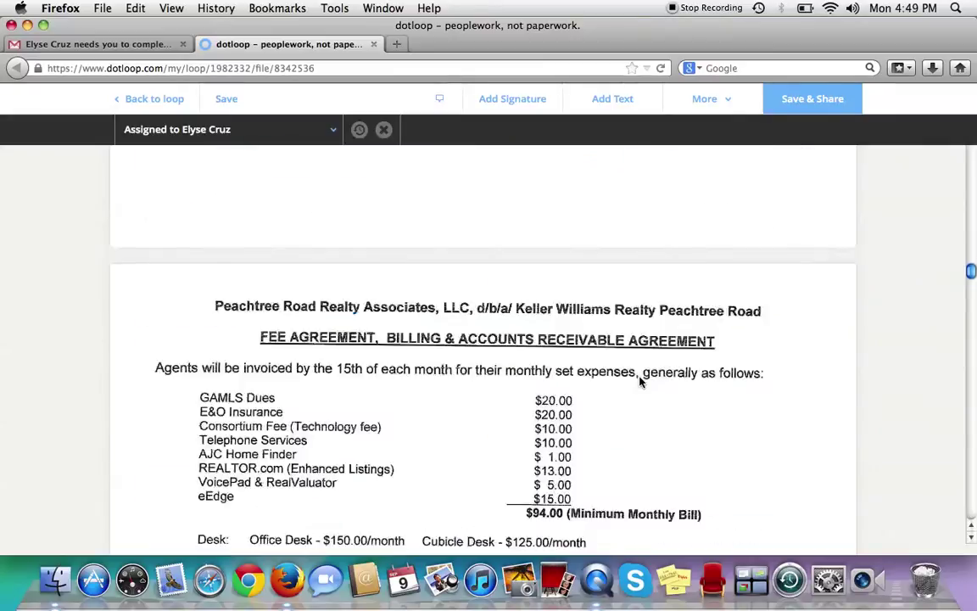
{"action": "scroll", "coordinate": [641, 384], "scroll_direction": "down", "scroll_amount": 8}
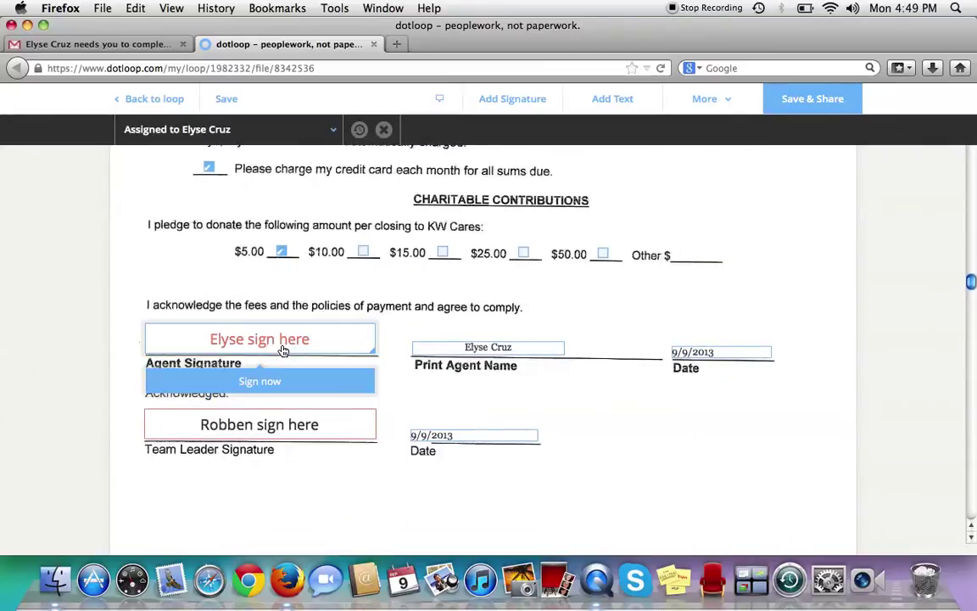
{"action": "left_click", "coordinate": [271, 384]}
{"action": "scroll", "coordinate": [582, 392], "scroll_direction": "down", "scroll_amount": 12}
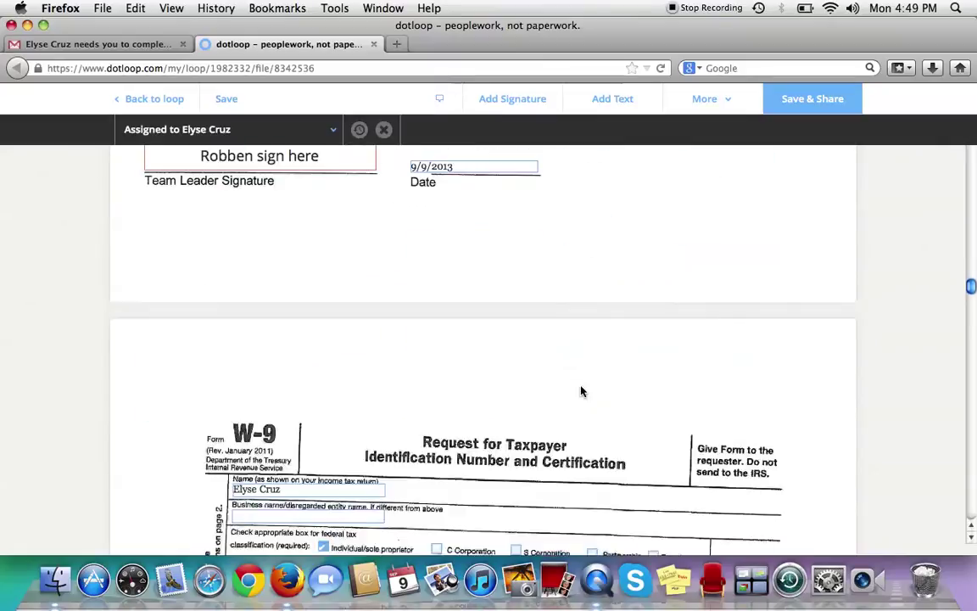
{"action": "scroll", "coordinate": [582, 390], "scroll_direction": "down", "scroll_amount": 4}
{"action": "mouse_move", "coordinate": [398, 462]}
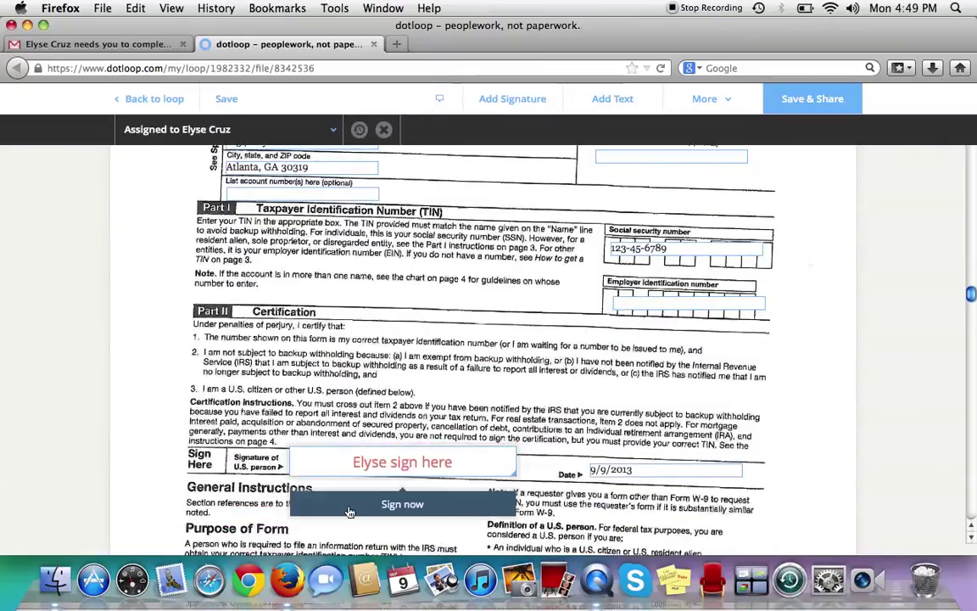
{"action": "left_click", "coordinate": [392, 560]}
- Sign the licensee signature fields of the Licensee Investigation Affirmation and the Licensee Acknowledgment of Policies and Procedures
{"action": "scroll", "coordinate": [444, 357], "scroll_direction": "down", "scroll_amount": 15}
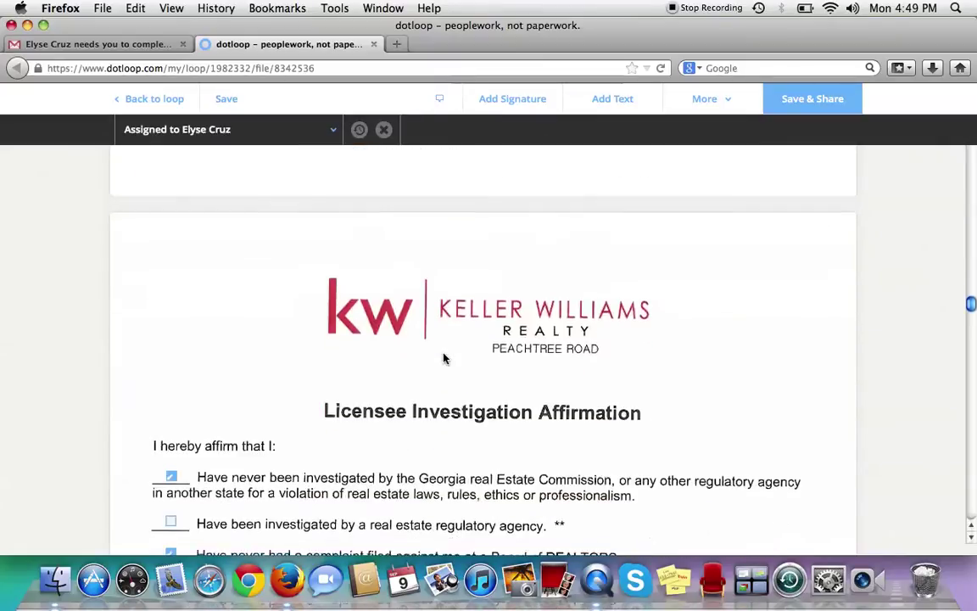
{"action": "mouse_move", "coordinate": [281, 262]}
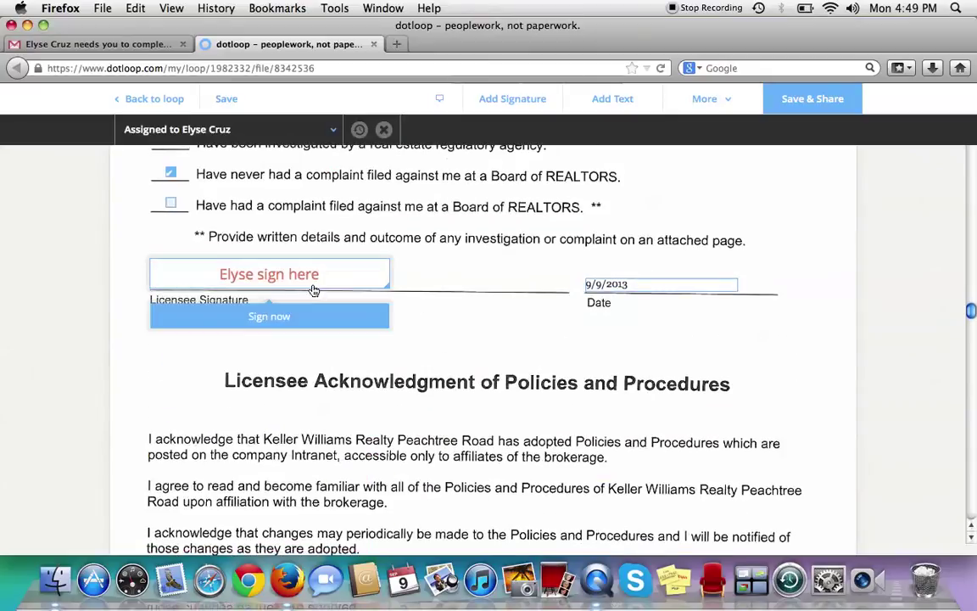
{"action": "left_click", "coordinate": [313, 315]}
{"action": "scroll", "coordinate": [507, 299], "scroll_direction": "down", "scroll_amount": 11}
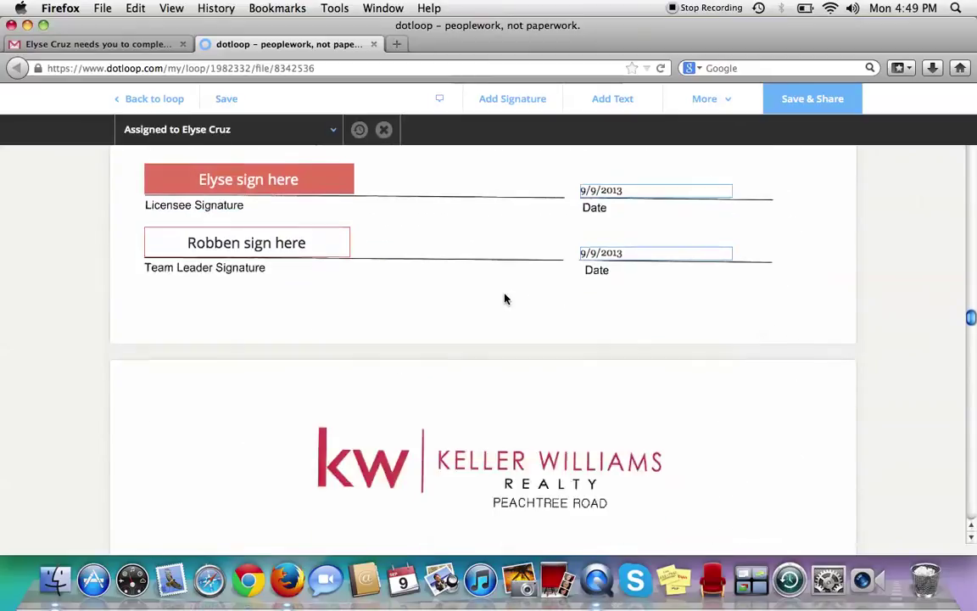
{"action": "scroll", "coordinate": [319, 291], "scroll_direction": "up", "scroll_amount": 3}
{"action": "mouse_move", "coordinate": [319, 291]}
{"action": "left_click", "coordinate": [297, 330]}
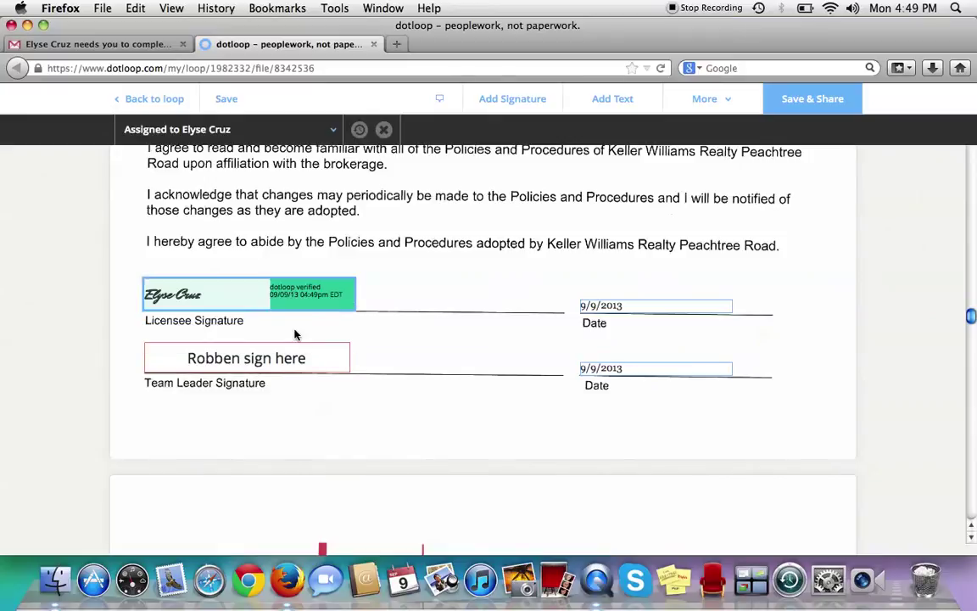
- Sign the agent signature fields below the directional signage policy and below the advertising copyright indemnification agreement
{"action": "scroll", "coordinate": [508, 273], "scroll_direction": "down", "scroll_amount": 5}
{"action": "scroll", "coordinate": [507, 273], "scroll_direction": "down", "scroll_amount": 10}
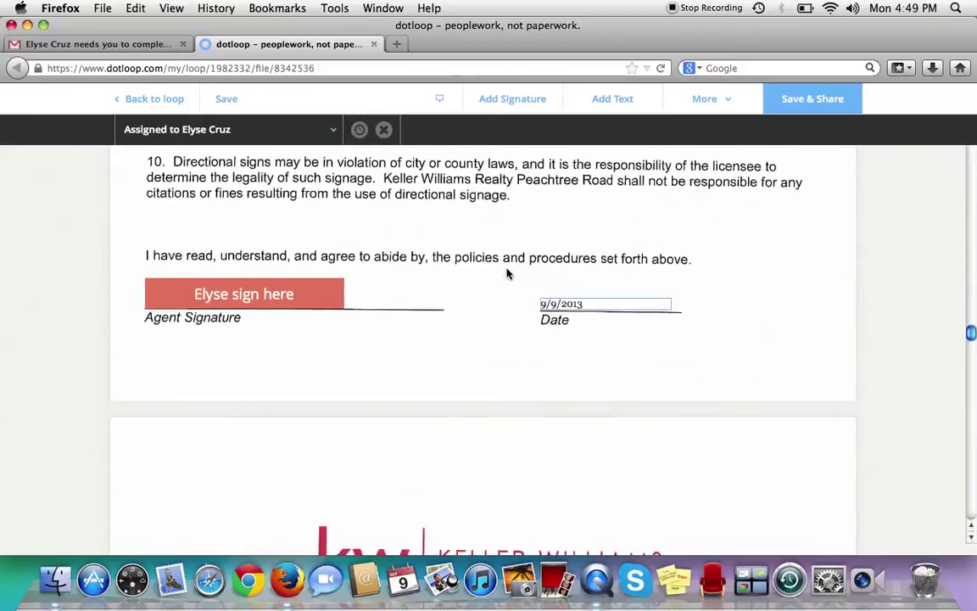
{"action": "mouse_move", "coordinate": [225, 291]}
{"action": "left_click", "coordinate": [246, 333]}
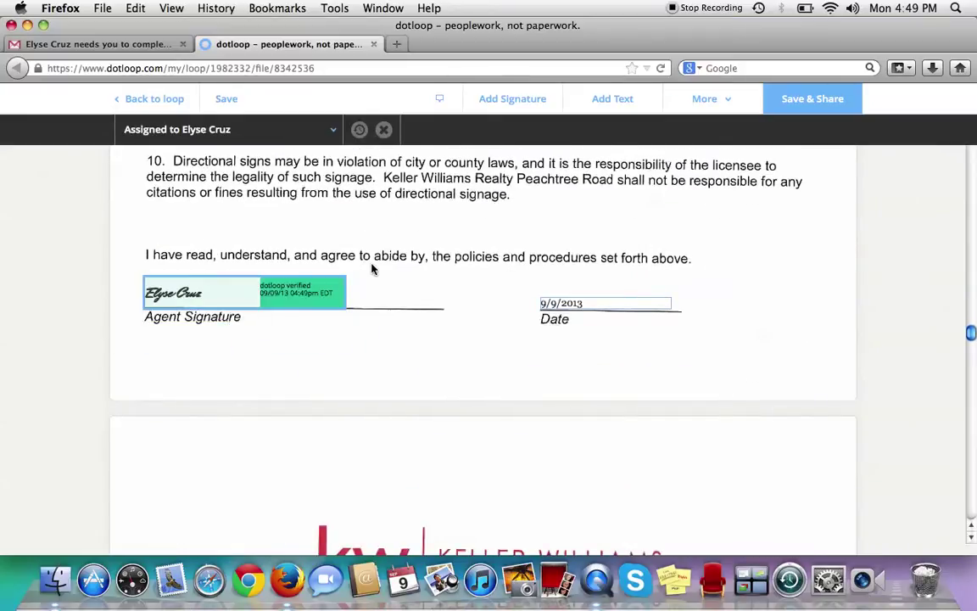
{"action": "scroll", "coordinate": [371, 268], "scroll_direction": "down", "scroll_amount": 6}
{"action": "scroll", "coordinate": [371, 268], "scroll_direction": "down", "scroll_amount": 4}
{"action": "mouse_move", "coordinate": [362, 264]}
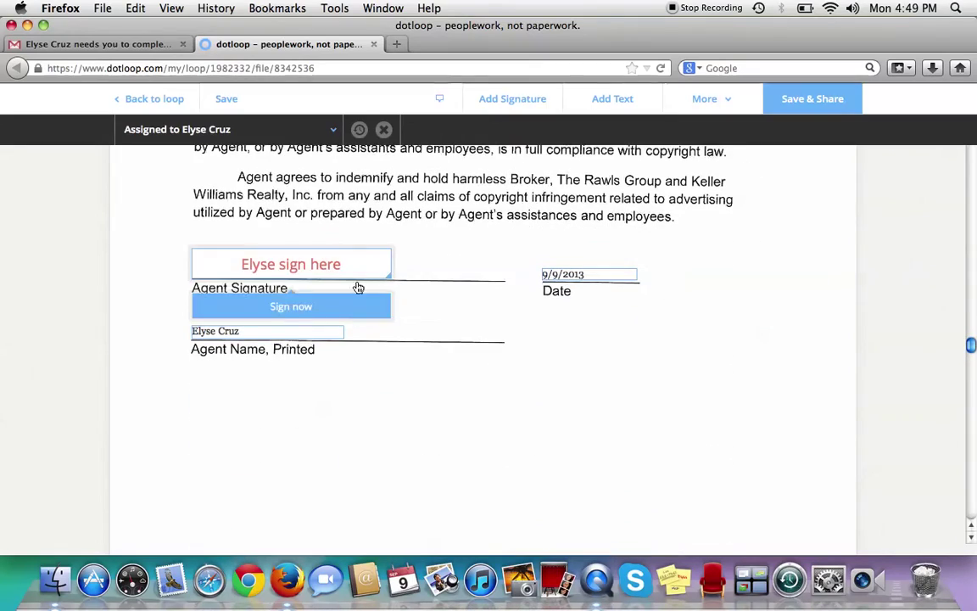
{"action": "left_click", "coordinate": [348, 317]}
- Sign the licensee signature field of the Personal Rental Property Escrow Requirements and the signature field of the Fair Housing Act acknowledgment
{"action": "scroll", "coordinate": [429, 300], "scroll_direction": "down", "scroll_amount": 15}
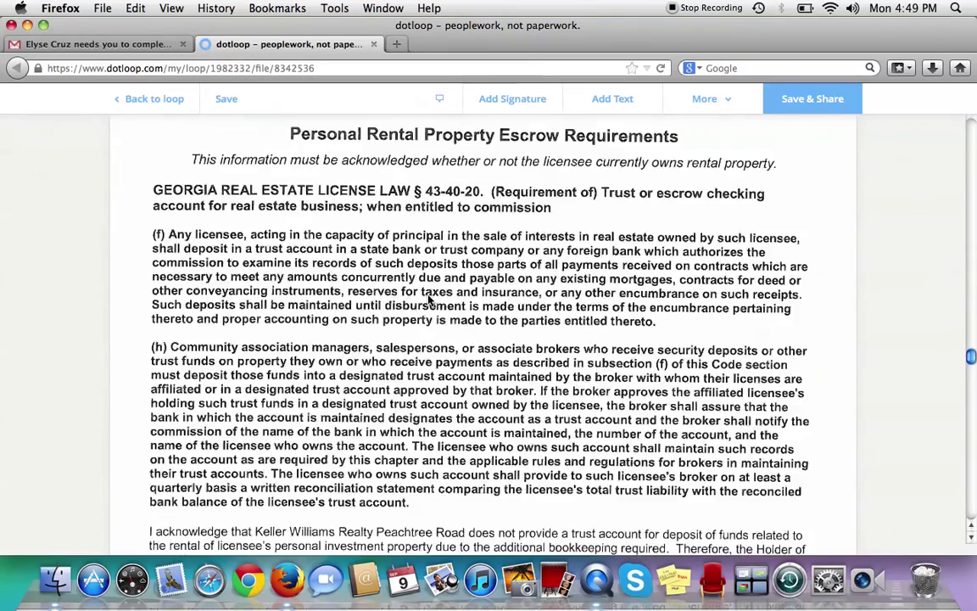
{"action": "mouse_move", "coordinate": [272, 203]}
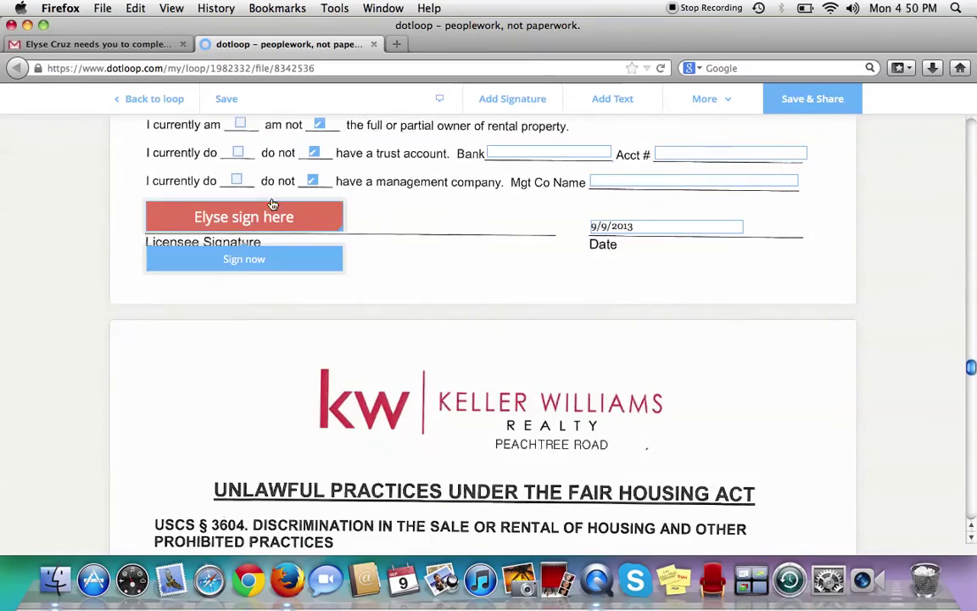
{"action": "left_click", "coordinate": [291, 262]}
{"action": "scroll", "coordinate": [428, 264], "scroll_direction": "down", "scroll_amount": 2}
{"action": "scroll", "coordinate": [429, 263], "scroll_direction": "down", "scroll_amount": 20}
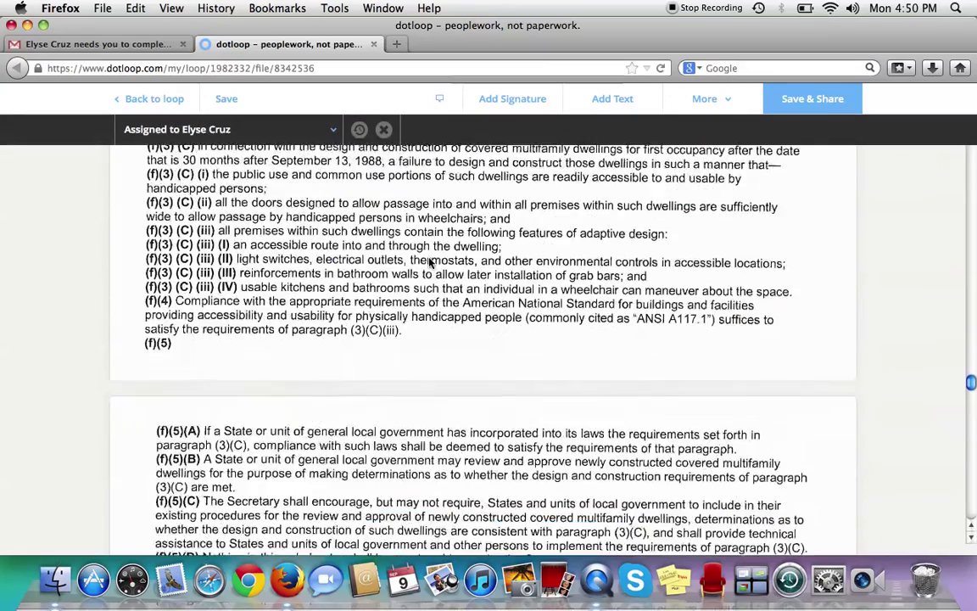
{"action": "scroll", "coordinate": [430, 264], "scroll_direction": "down", "scroll_amount": 15}
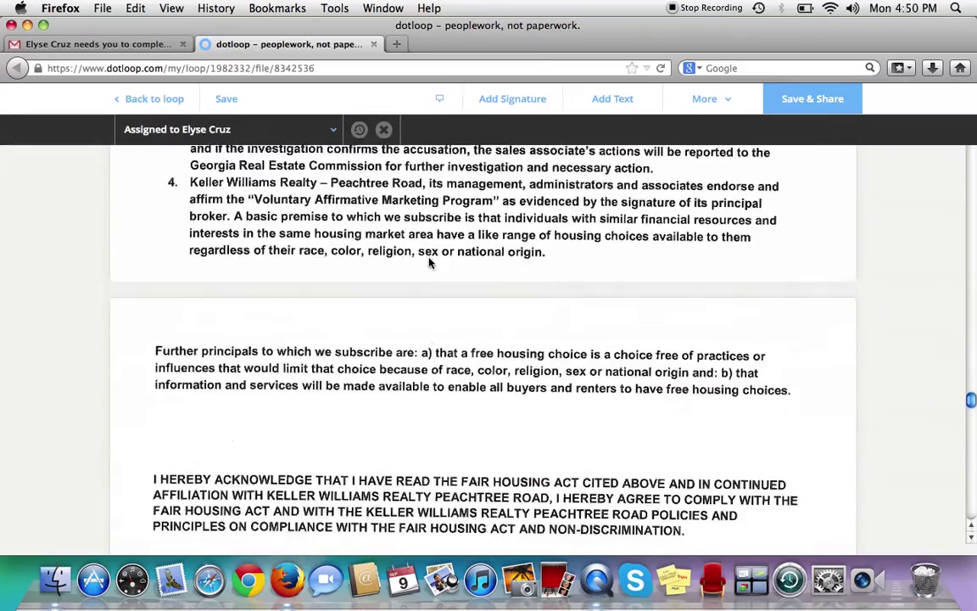
{"action": "left_click", "coordinate": [354, 283]}
- Sign the agent signature field at the end of the Anti-Trust Compliance Policies
{"action": "scroll", "coordinate": [560, 315], "scroll_direction": "down", "scroll_amount": 15}
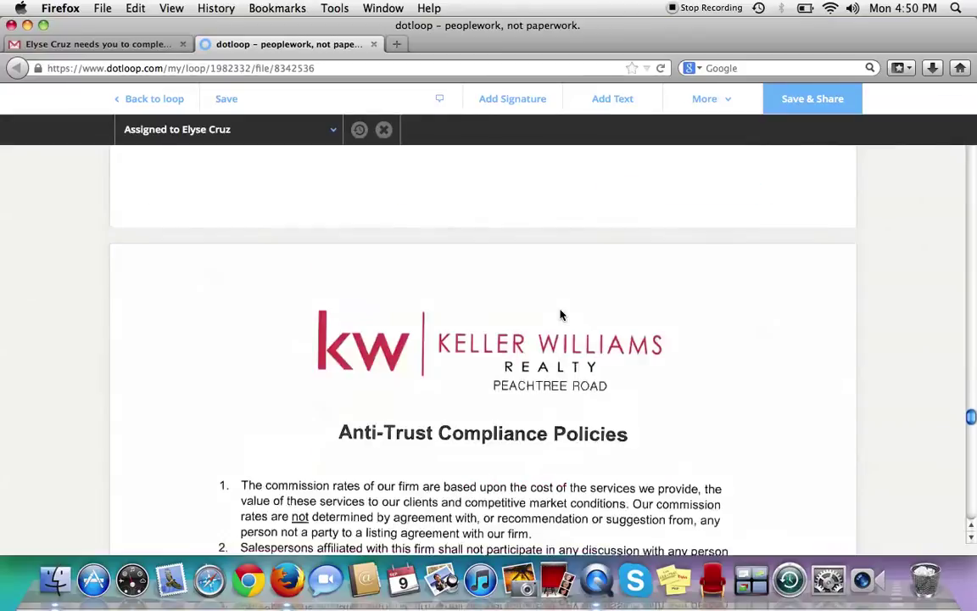
{"action": "scroll", "coordinate": [560, 315], "scroll_direction": "down", "scroll_amount": 3}
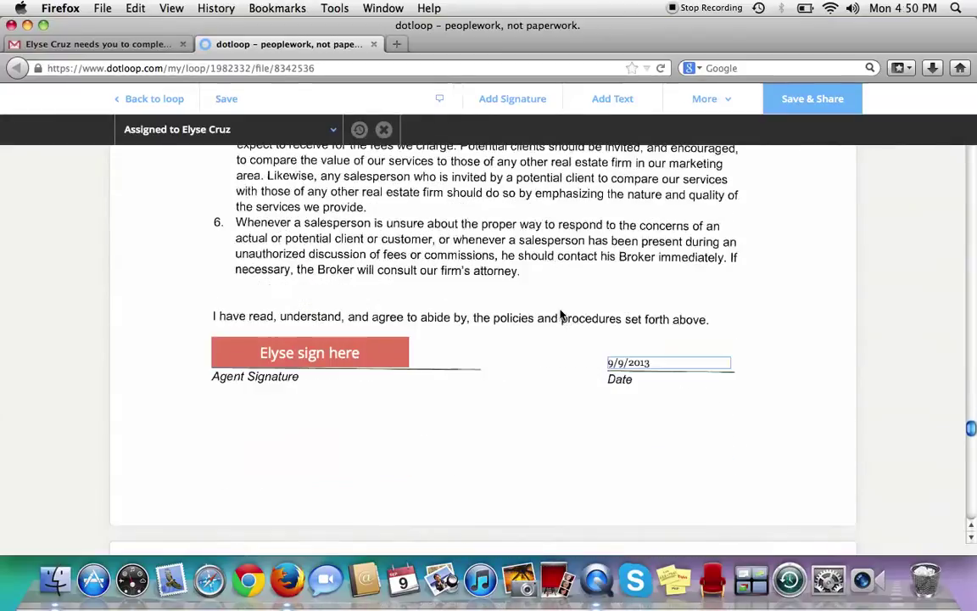
{"action": "mouse_move", "coordinate": [332, 363]}
{"action": "left_click", "coordinate": [331, 391]}
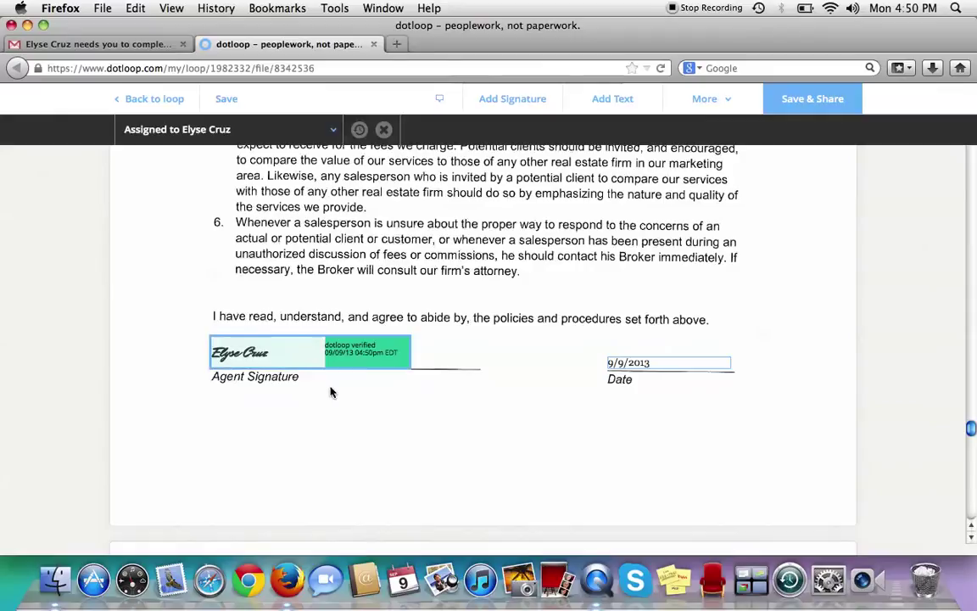
- Sign the licensee signature fields for the auto insurance requirements and the Insurance for Licensee Personal Property section
{"action": "scroll", "coordinate": [499, 376], "scroll_direction": "down", "scroll_amount": 20}
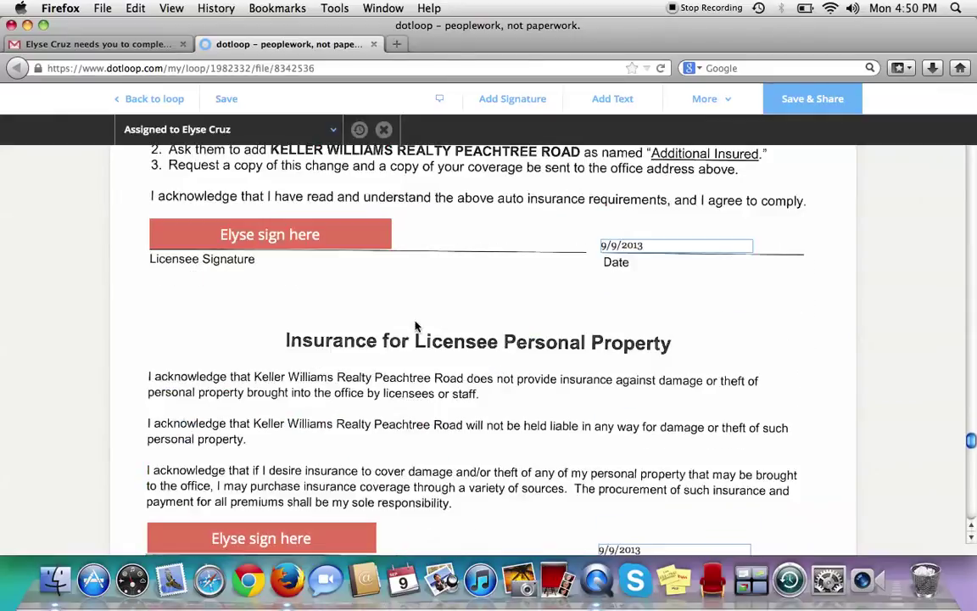
{"action": "mouse_move", "coordinate": [340, 253]}
{"action": "left_click", "coordinate": [345, 273]}
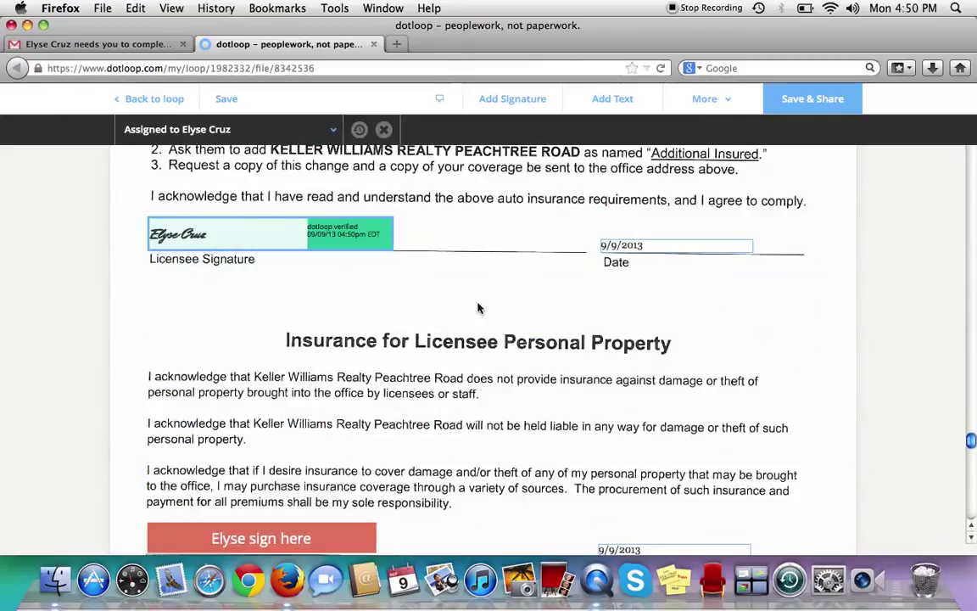
{"action": "scroll", "coordinate": [478, 308], "scroll_direction": "down", "scroll_amount": 5}
{"action": "mouse_move", "coordinate": [338, 283]}
{"action": "left_click", "coordinate": [344, 313]}
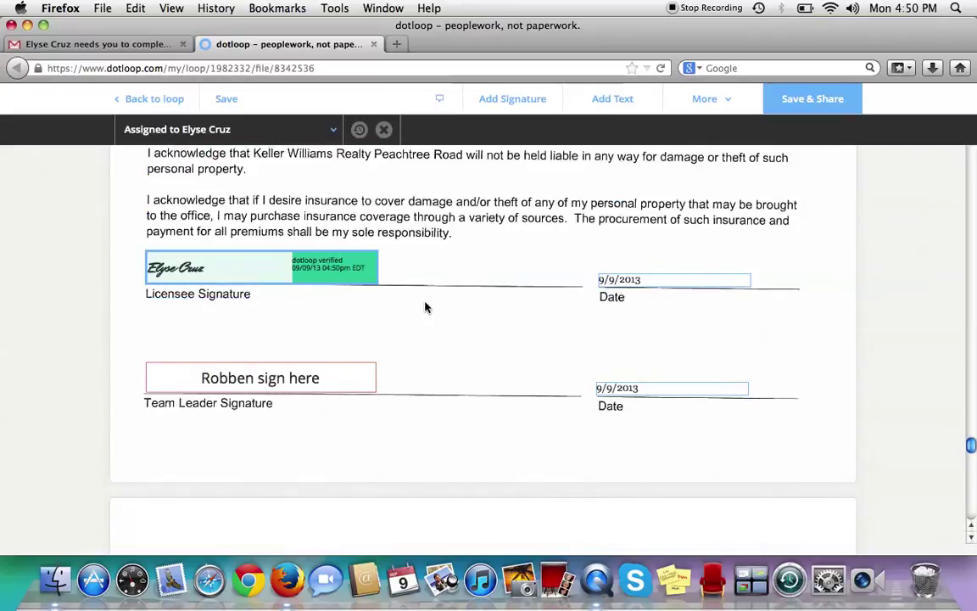
- Sign the agent's remaining assigned fields on the pages between the personal property insurance form and the short sale acknowledgment
{"action": "scroll", "coordinate": [488, 308], "scroll_direction": "down", "scroll_amount": 15}
{"action": "mouse_move", "coordinate": [356, 361]}
{"action": "left_click", "coordinate": [343, 399]}
{"action": "scroll", "coordinate": [513, 344], "scroll_direction": "down", "scroll_amount": 2}
{"action": "scroll", "coordinate": [513, 343], "scroll_direction": "down", "scroll_amount": 20}
{"action": "scroll", "coordinate": [513, 344], "scroll_direction": "down", "scroll_amount": 20}
{"action": "scroll", "coordinate": [513, 344], "scroll_direction": "down", "scroll_amount": 8}
{"action": "mouse_move", "coordinate": [357, 362]}
{"action": "left_click", "coordinate": [348, 387]}
- Check the packet's last pages, then save and share the signed packet, signing in with the account password
{"action": "scroll", "coordinate": [589, 344], "scroll_direction": "down", "scroll_amount": 12}
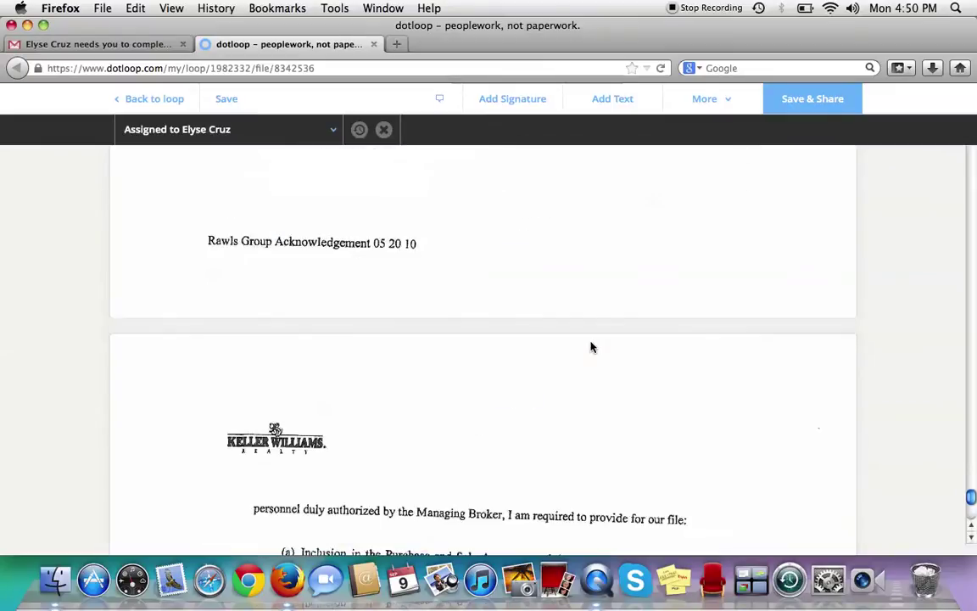
{"action": "scroll", "coordinate": [592, 347], "scroll_direction": "down", "scroll_amount": 5}
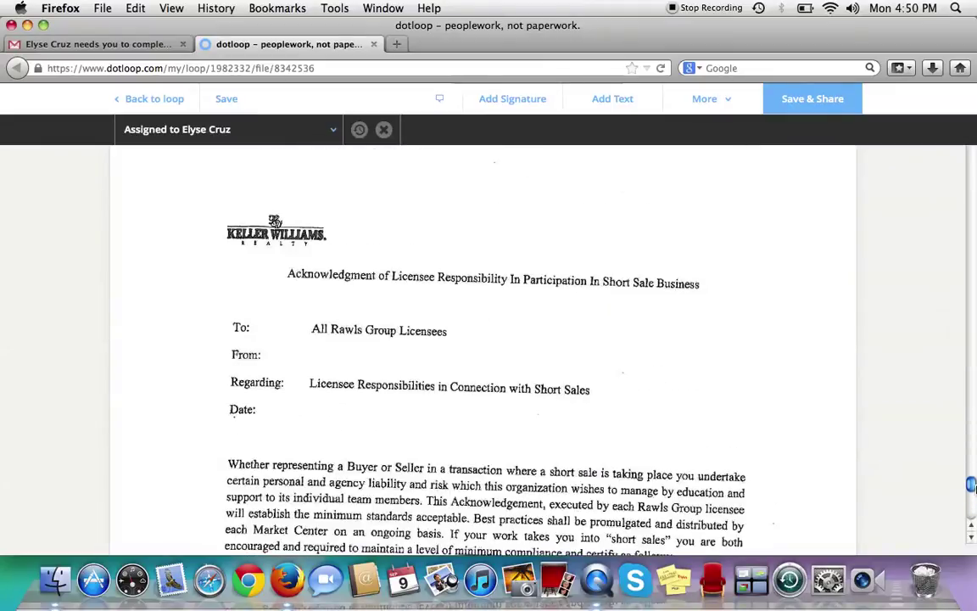
{"action": "left_click_drag", "start_coordinate": [970, 487], "coordinate": [970, 149]}
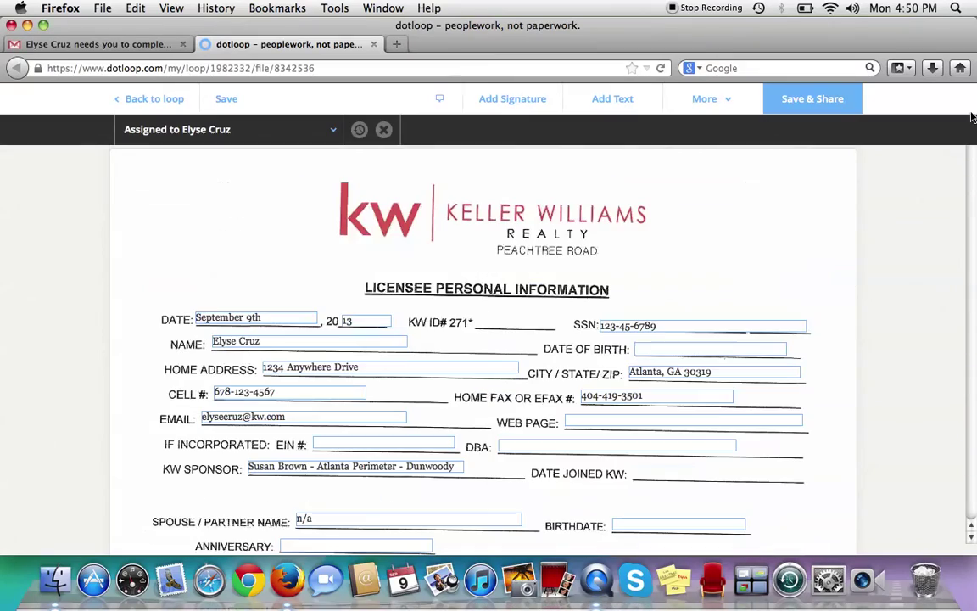
{"action": "left_click", "coordinate": [798, 101]}
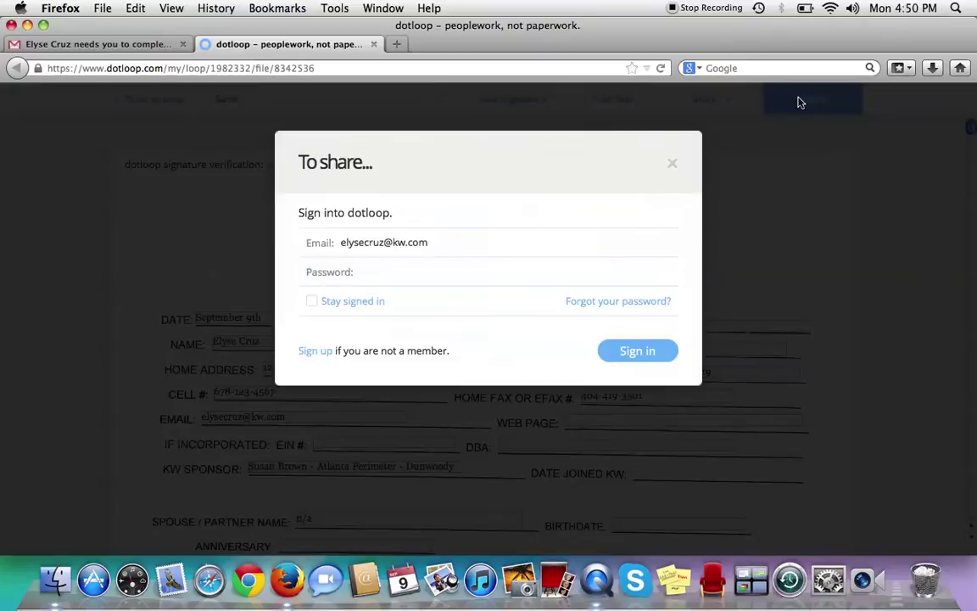
{"action": "left_click", "coordinate": [415, 283]}
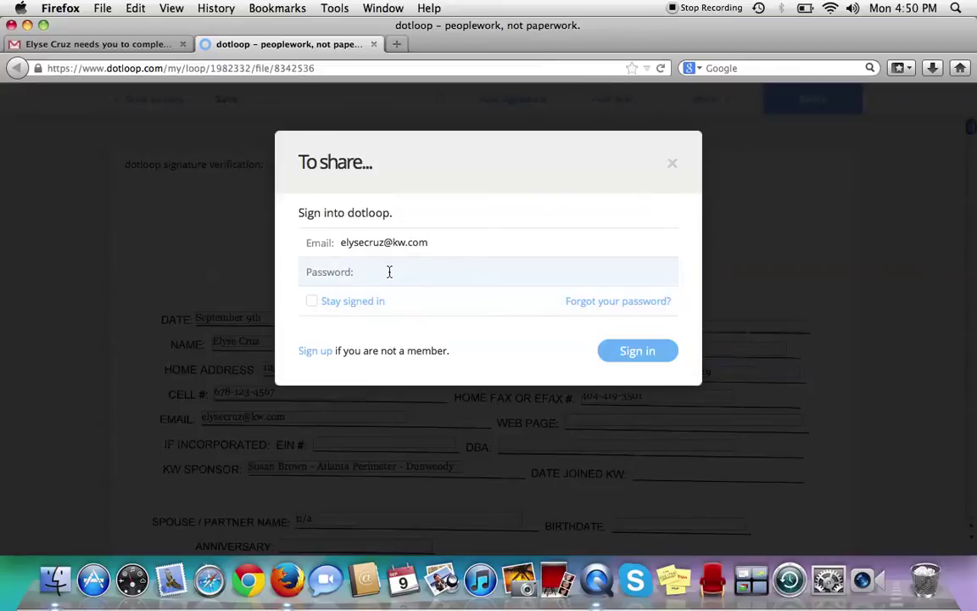
{"action": "type", "text": "••••"}
{"action": "left_click", "coordinate": [632, 354]}
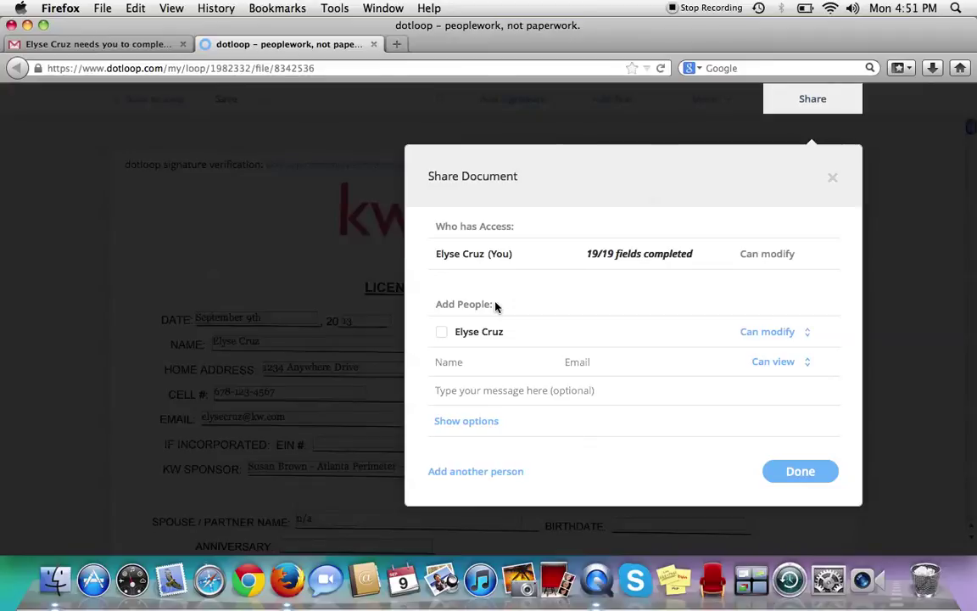
- Share the signed packet with the listed person, keeping Can modify access, and close the sharing dialog
{"action": "left_click", "coordinate": [442, 333]}
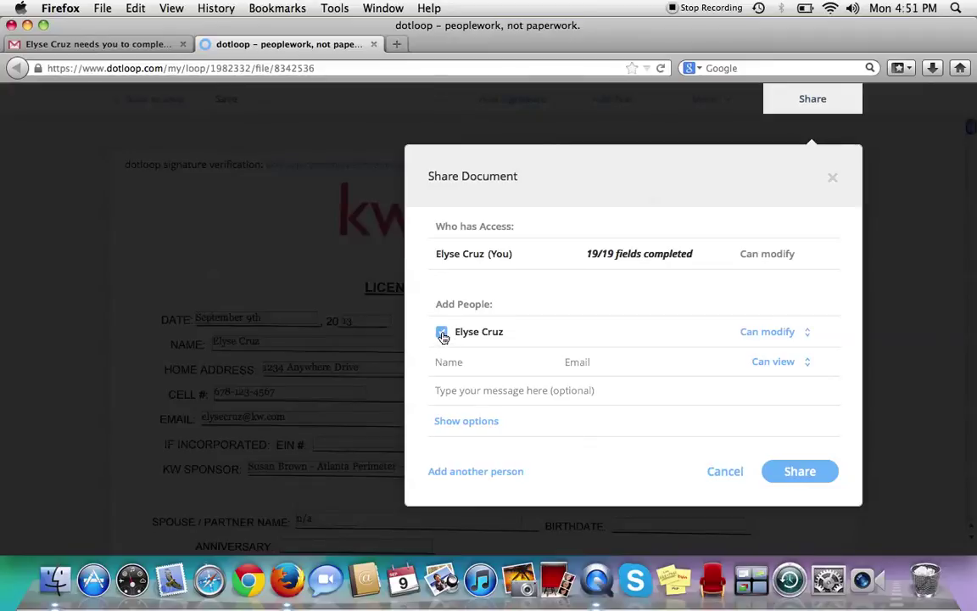
{"action": "left_click", "coordinate": [800, 472]}
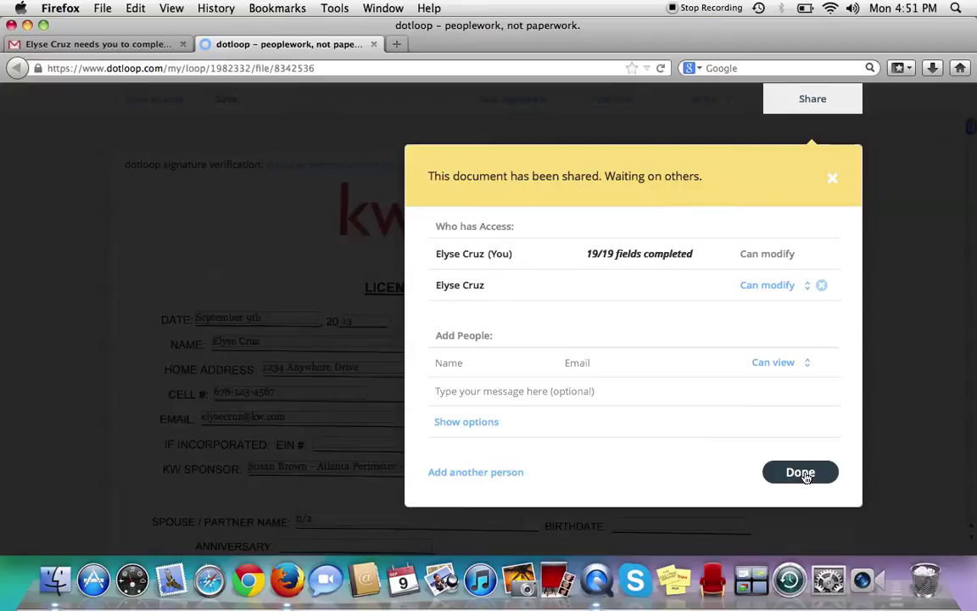
{"action": "left_click", "coordinate": [802, 473]}
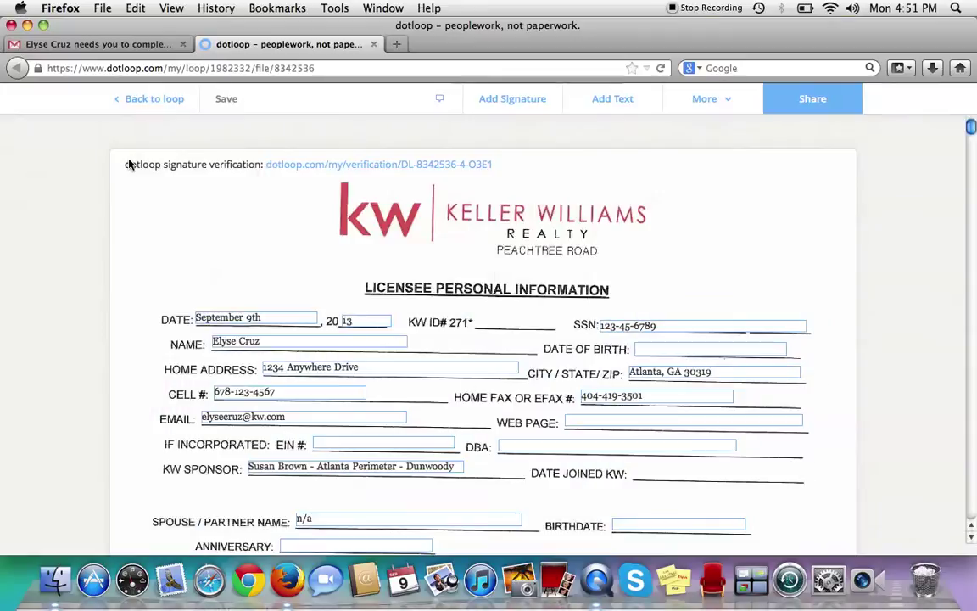
- Return to the Test Agent Loop, open the Binding Sponsorship Agreement, and dismiss the negotiations notice
{"action": "left_click", "coordinate": [133, 104]}
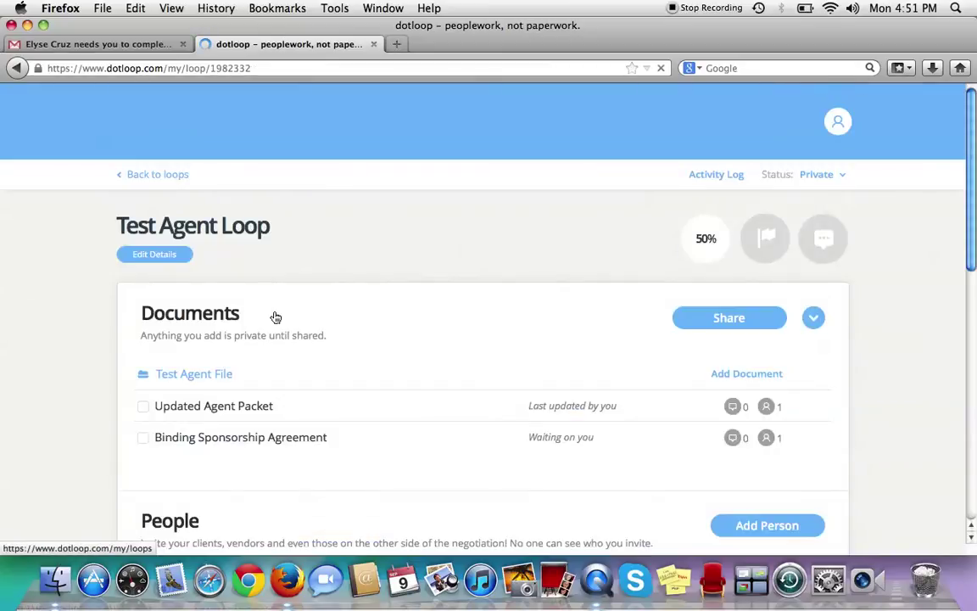
{"action": "left_click", "coordinate": [246, 443]}
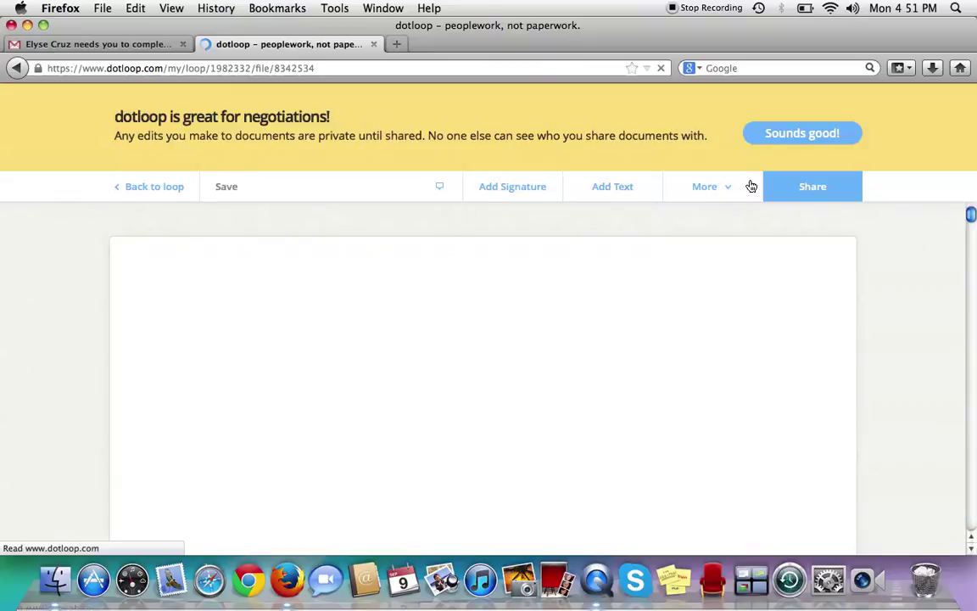
{"action": "left_click", "coordinate": [808, 138]}
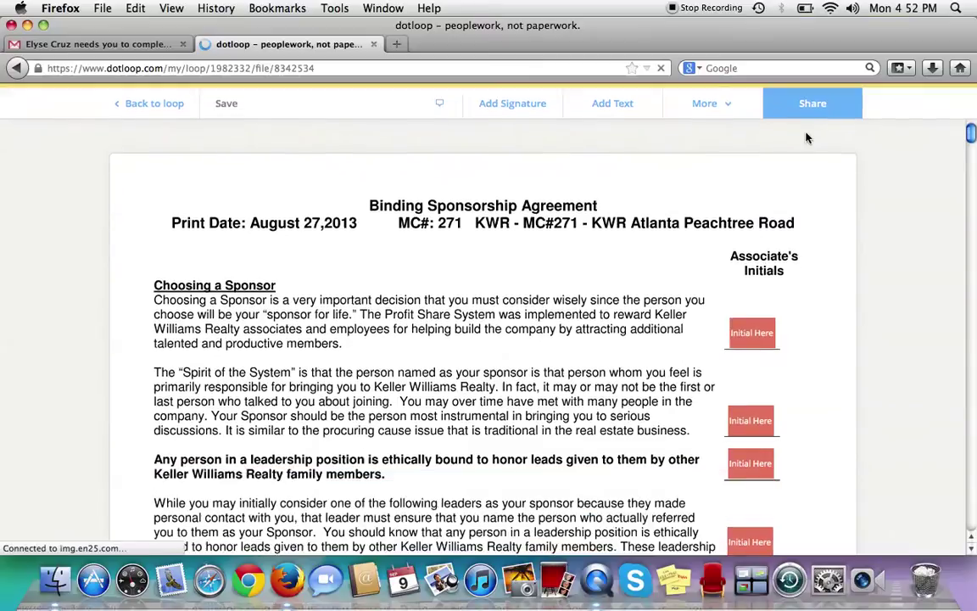
- Confirm the electronic signature and initials, and initial the first four fields beside the Choosing a Sponsor paragraphs
{"action": "scroll", "coordinate": [821, 291], "scroll_direction": "down", "scroll_amount": 3}
{"action": "left_click", "coordinate": [754, 238]}
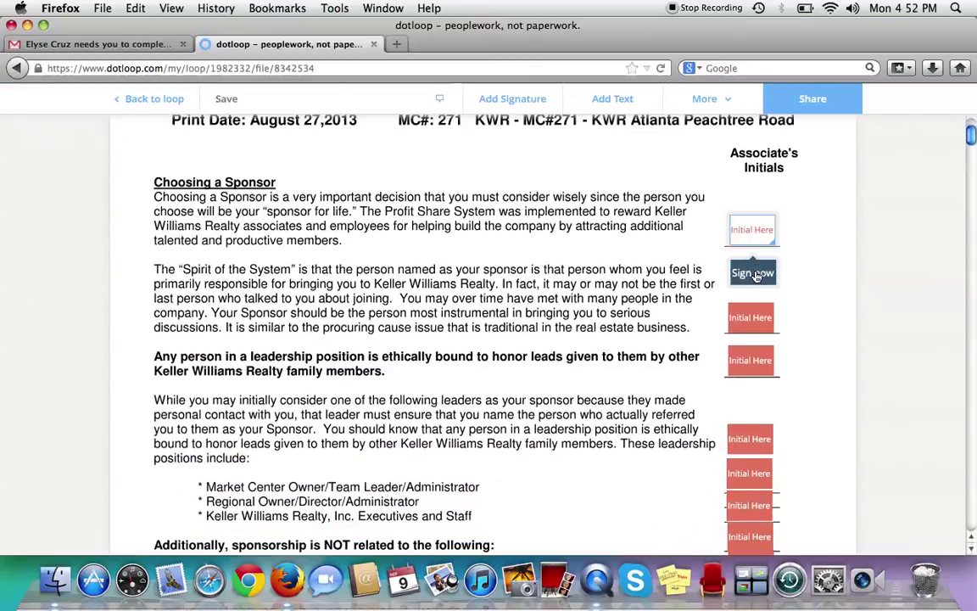
{"action": "left_click", "coordinate": [754, 274]}
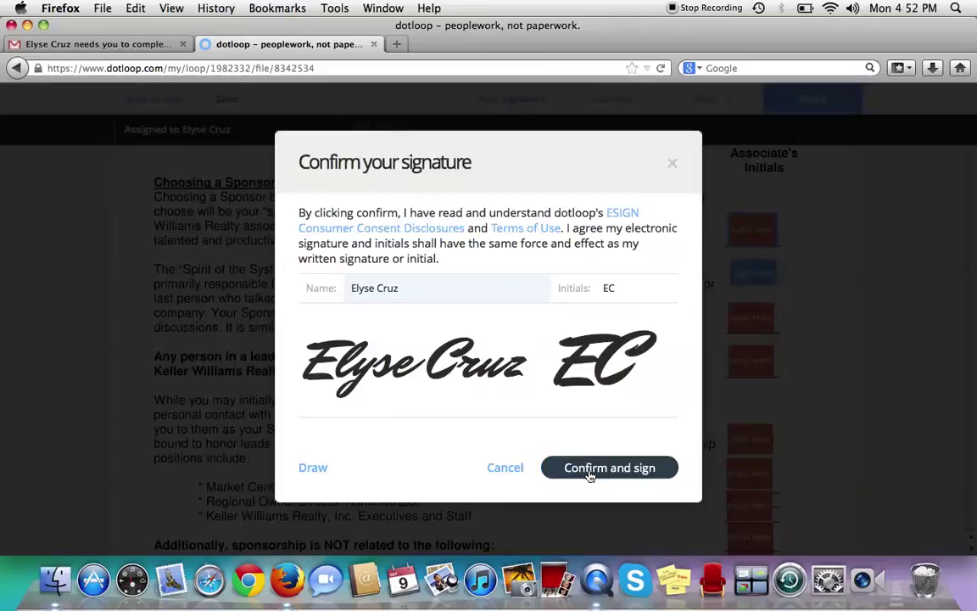
{"action": "left_click", "coordinate": [590, 468]}
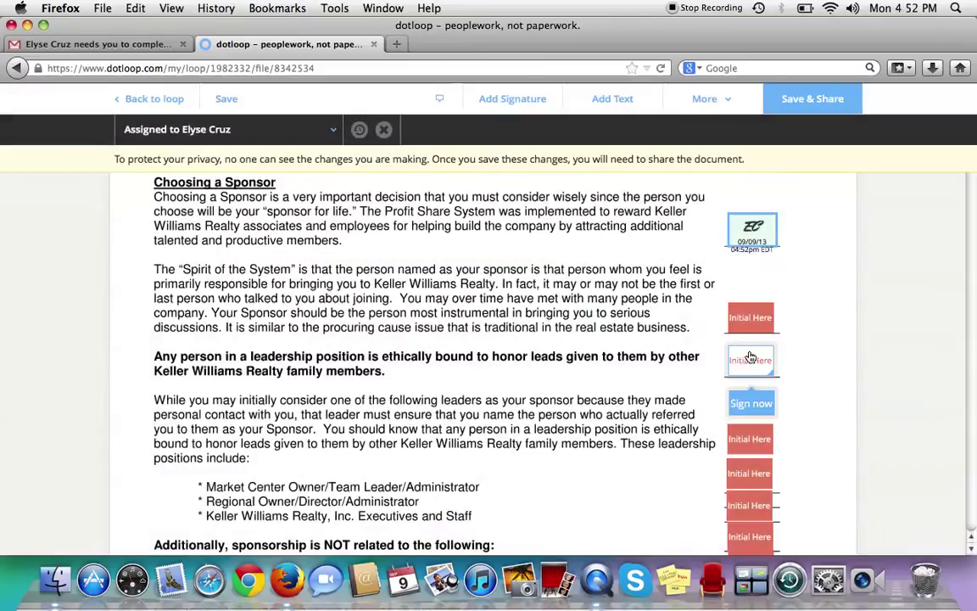
{"action": "left_click", "coordinate": [752, 361]}
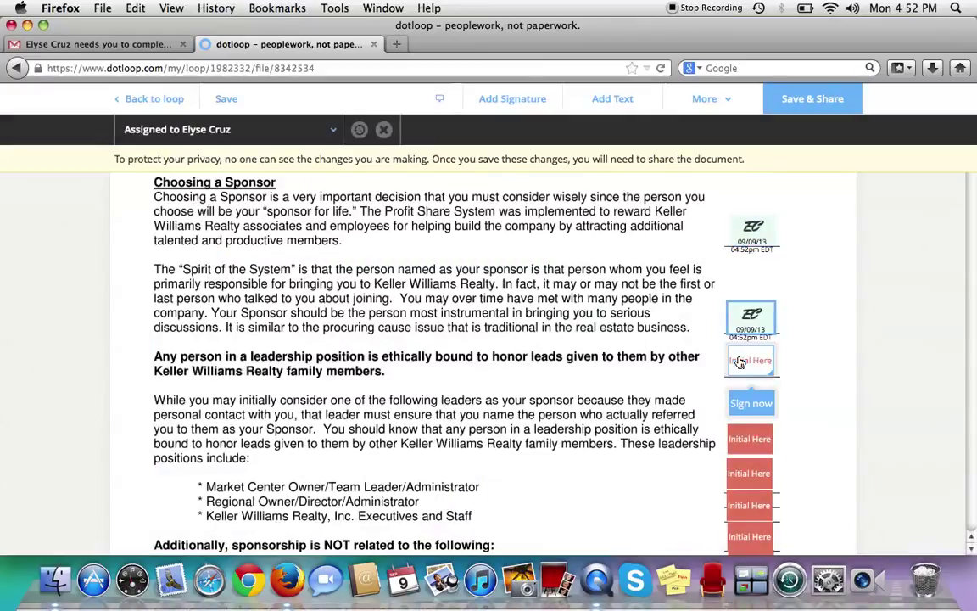
{"action": "left_click", "coordinate": [749, 404]}
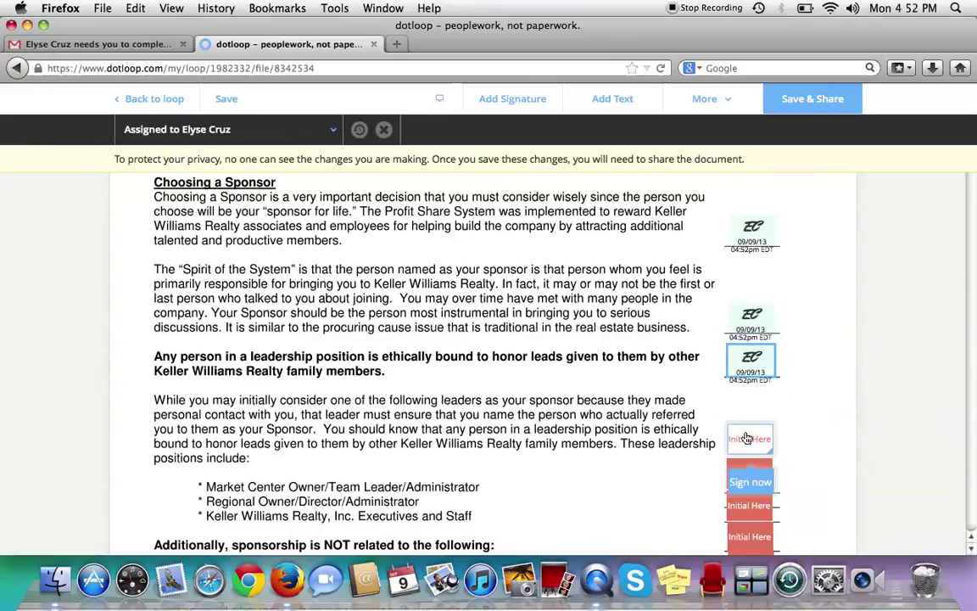
{"action": "left_click", "coordinate": [746, 482]}
- Initial every field beside the leadership positions list and the six-item list of what sponsorship is not related to
{"action": "scroll", "coordinate": [720, 363], "scroll_direction": "down", "scroll_amount": 3}
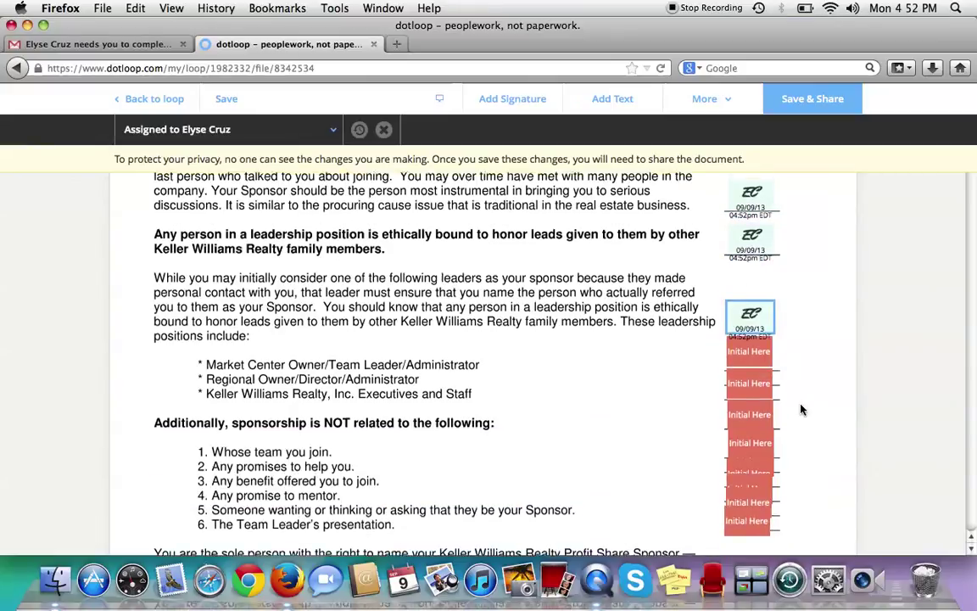
{"action": "left_click", "coordinate": [744, 388]}
{"action": "left_click", "coordinate": [749, 420]}
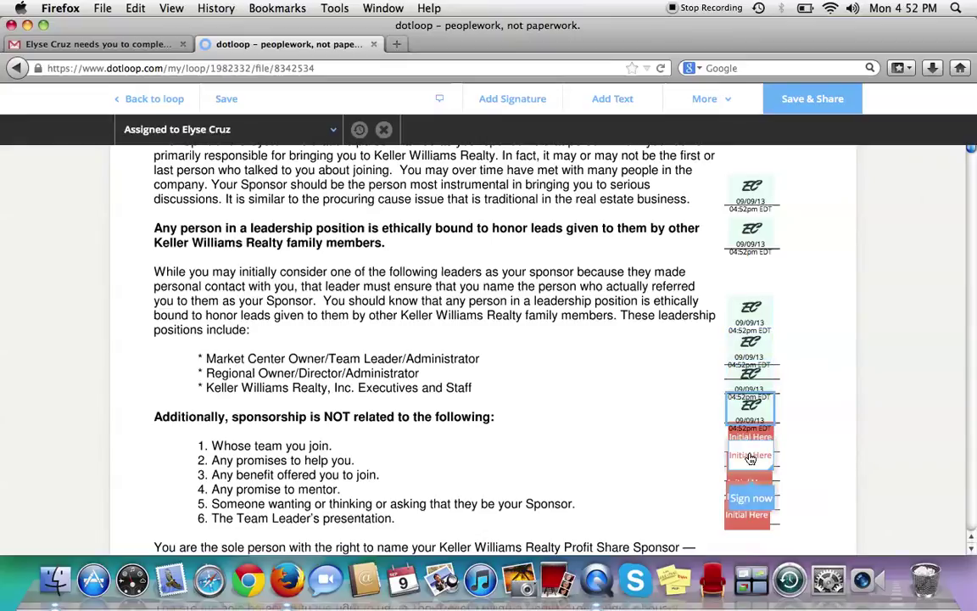
{"action": "left_click", "coordinate": [749, 448]}
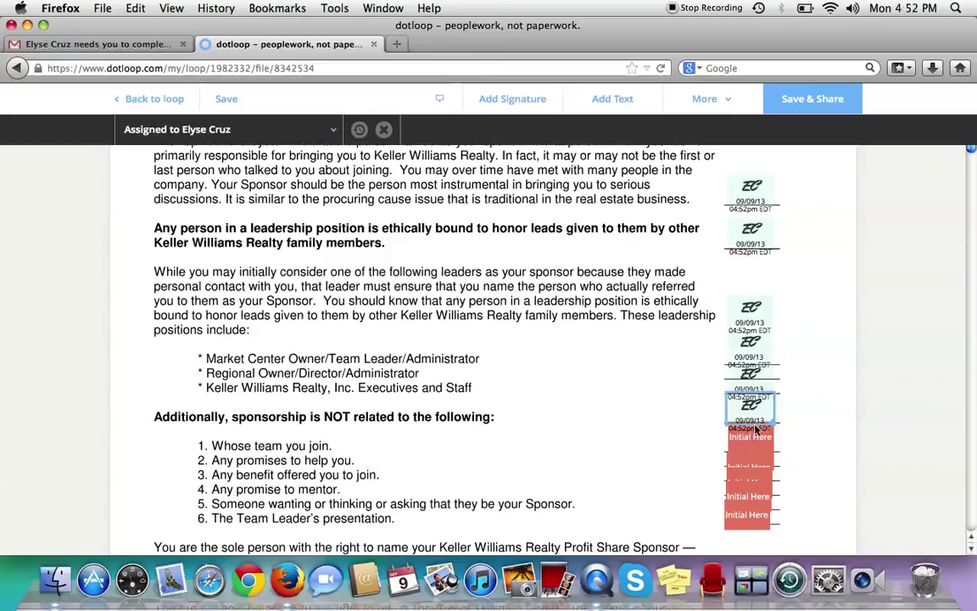
{"action": "left_click", "coordinate": [754, 480]}
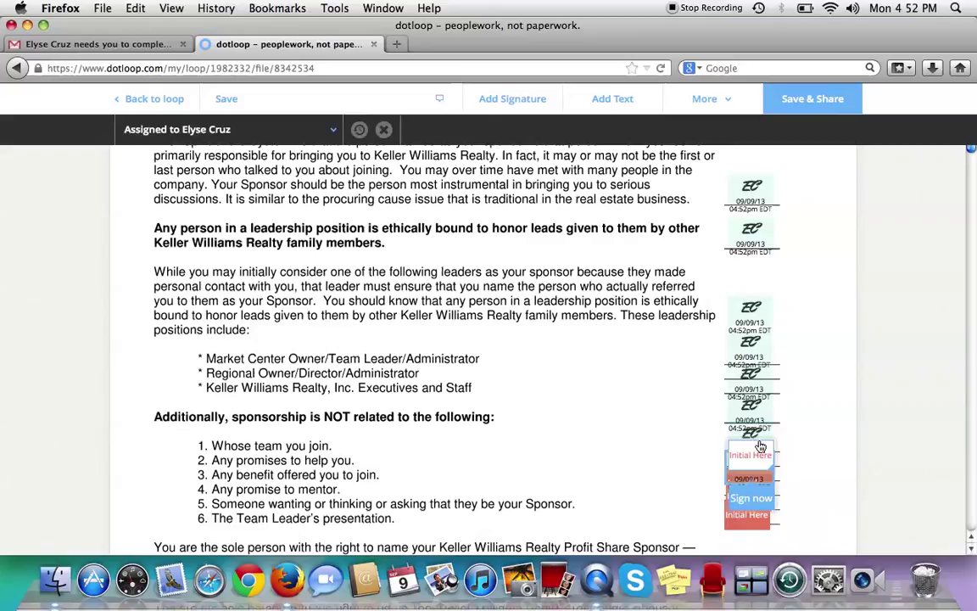
{"action": "left_click", "coordinate": [750, 469]}
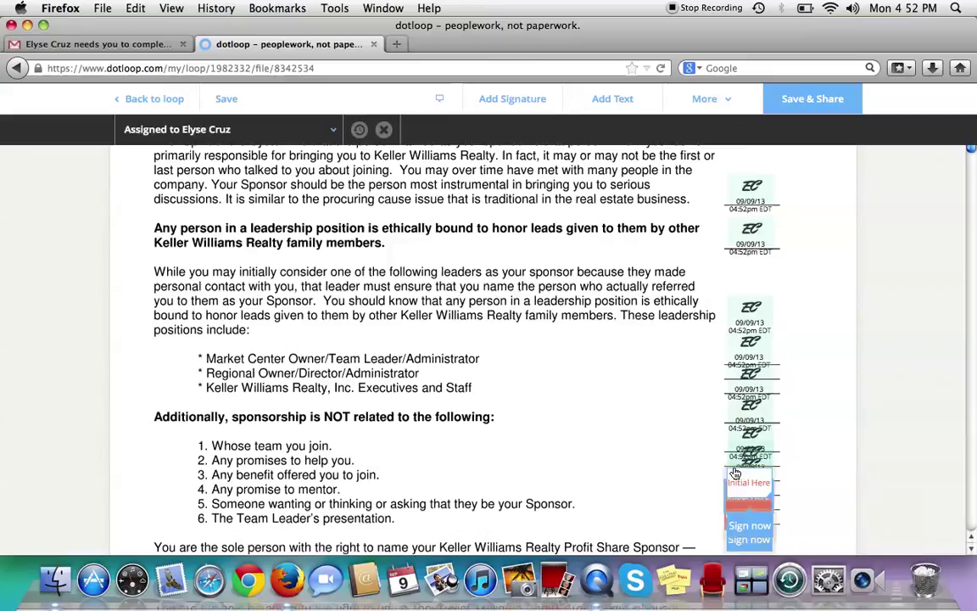
{"action": "left_click", "coordinate": [747, 518]}
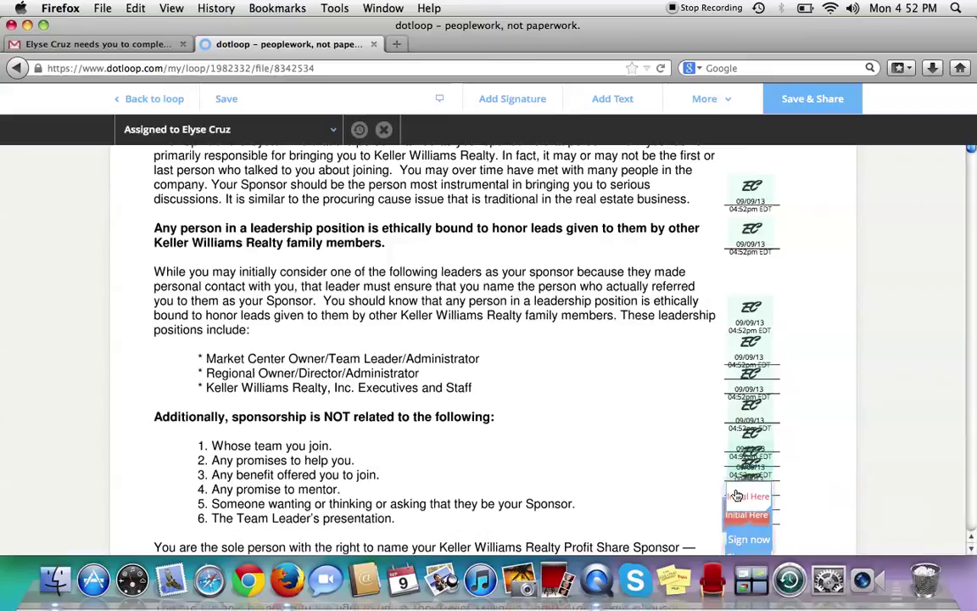
{"action": "left_click", "coordinate": [747, 541]}
{"action": "left_click", "coordinate": [745, 553]}
- Initial the remaining first-page fields through Positioning in the Profit Share Tree, plus the assigned field on the following page
{"action": "scroll", "coordinate": [789, 445], "scroll_direction": "down", "scroll_amount": 4}
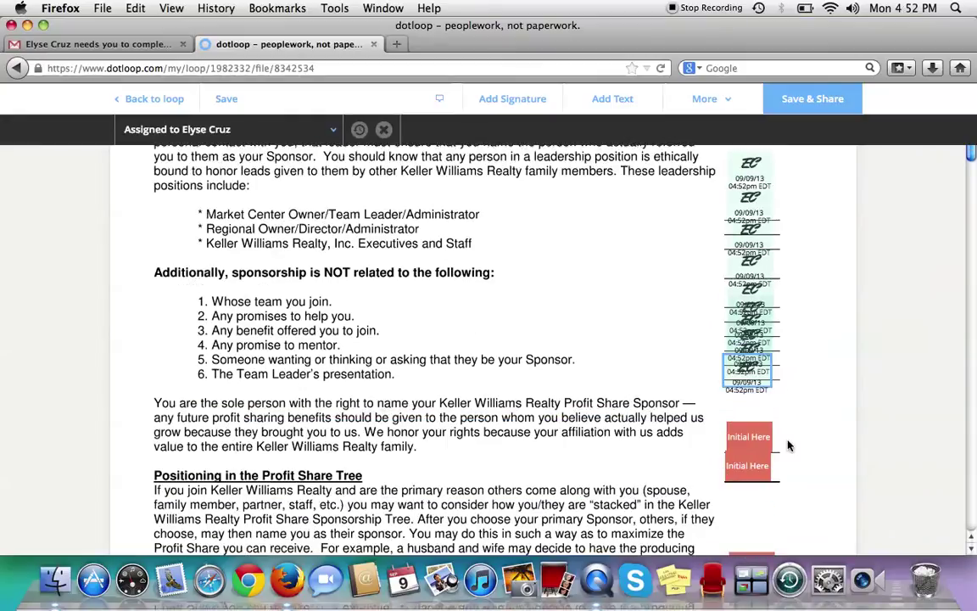
{"action": "left_click", "coordinate": [747, 417]}
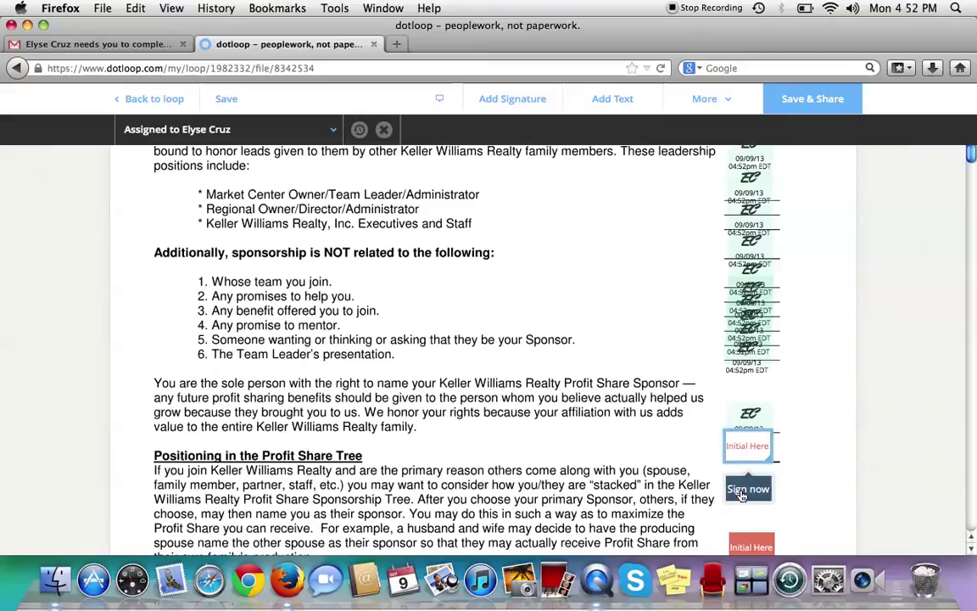
{"action": "left_click", "coordinate": [747, 489]}
{"action": "scroll", "coordinate": [726, 497], "scroll_direction": "down", "scroll_amount": 3}
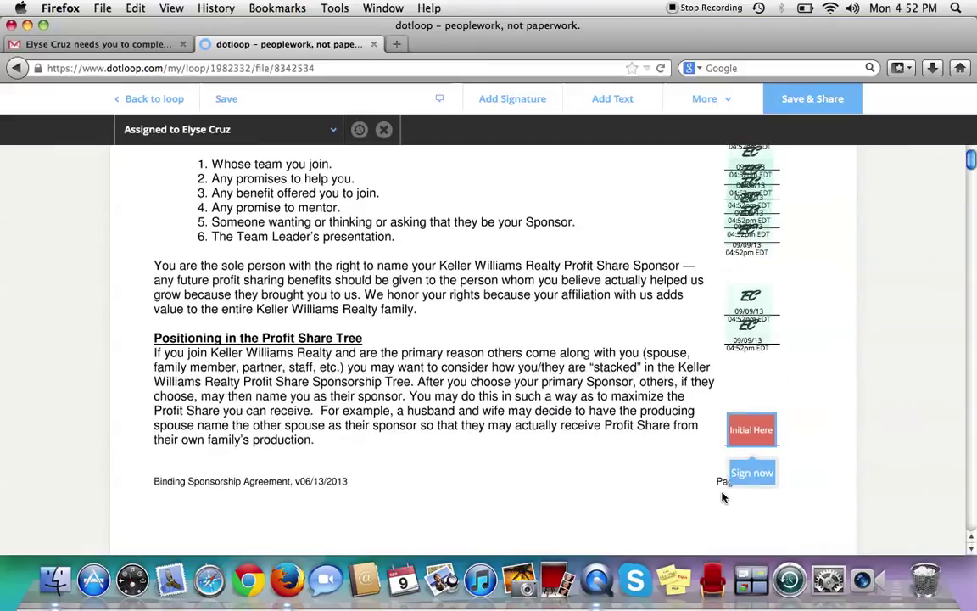
{"action": "left_click", "coordinate": [735, 478]}
{"action": "scroll", "coordinate": [701, 433], "scroll_direction": "down", "scroll_amount": 3}
{"action": "left_click", "coordinate": [740, 262]}
{"action": "left_click", "coordinate": [737, 302]}
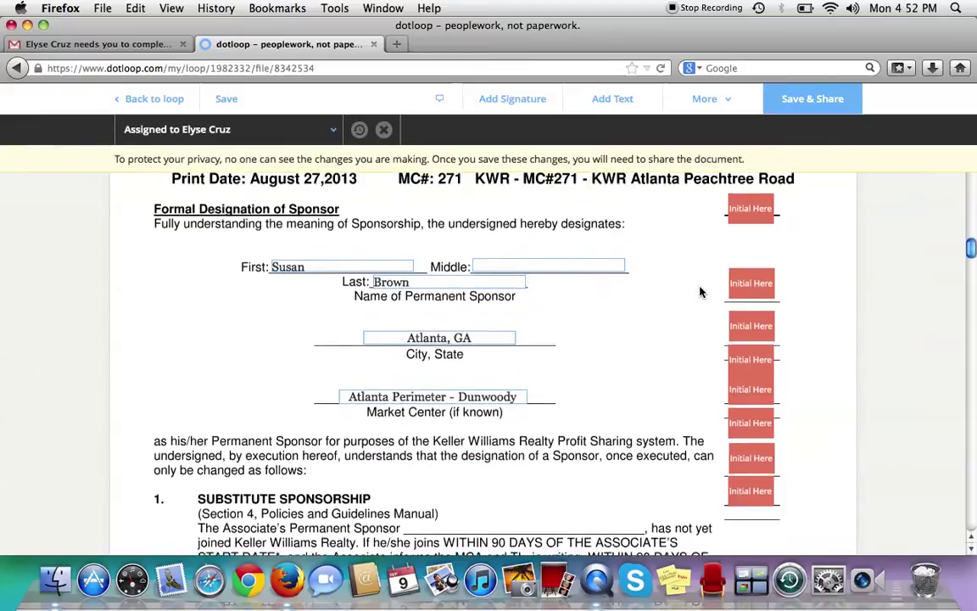
- Initial all assigned fields beside the Formal Designation of Sponsor section, down to the Substitute Sponsorship heading
{"action": "left_click", "coordinate": [750, 210]}
{"action": "left_click", "coordinate": [749, 257]}
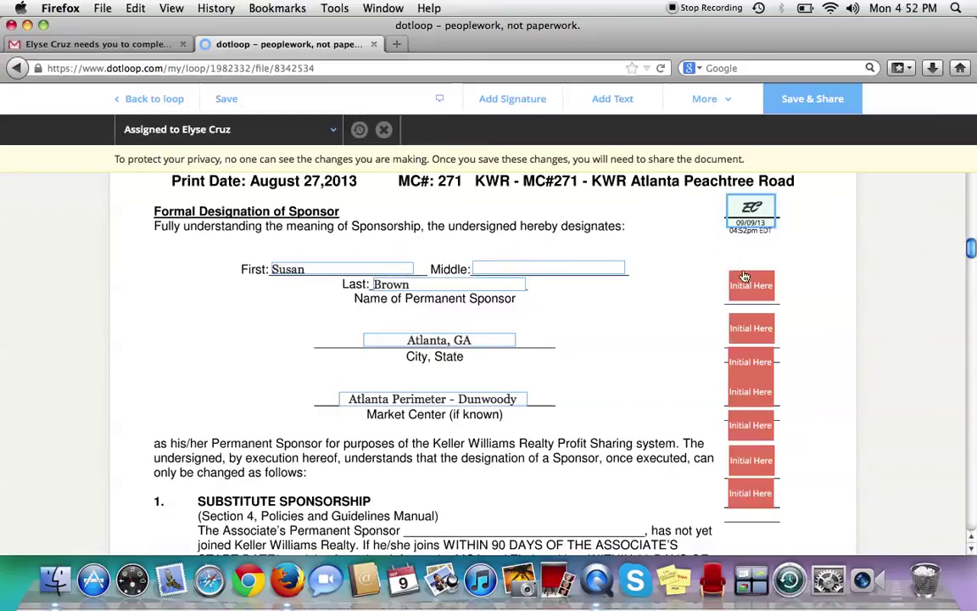
{"action": "left_click", "coordinate": [750, 286]}
{"action": "left_click", "coordinate": [752, 328]}
{"action": "left_click", "coordinate": [756, 327]}
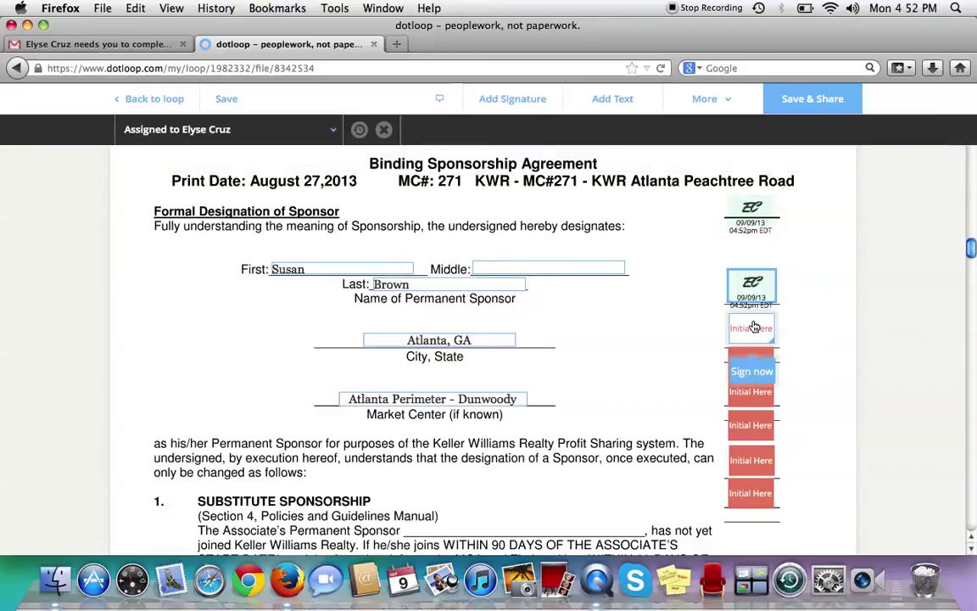
{"action": "left_click", "coordinate": [752, 371]}
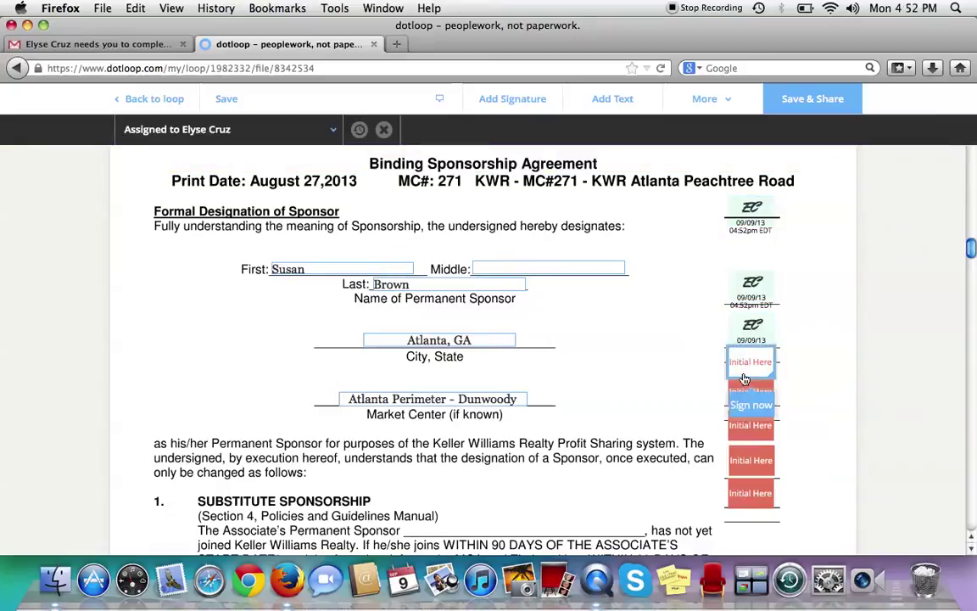
{"action": "left_click", "coordinate": [750, 405]}
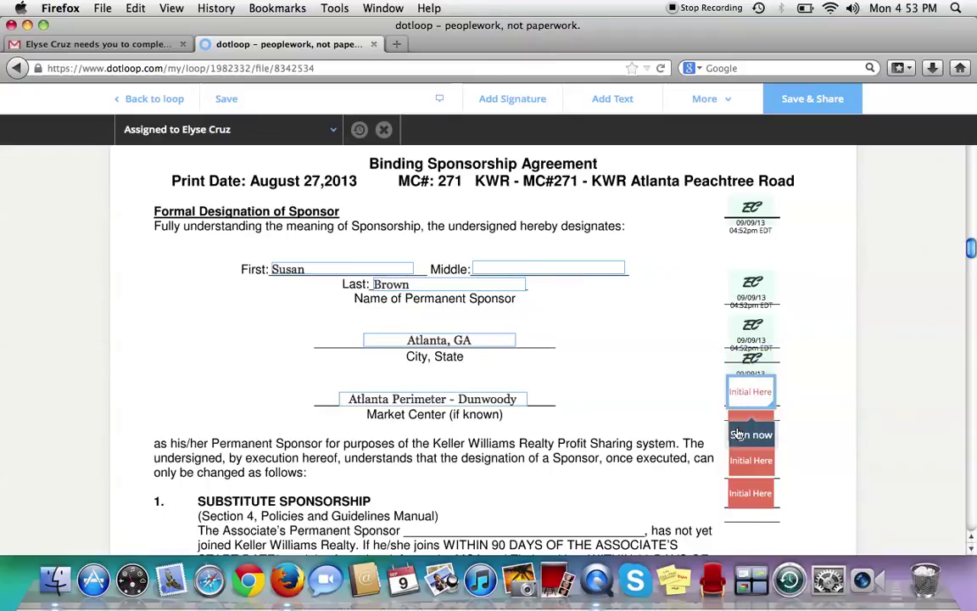
{"action": "left_click", "coordinate": [738, 434]}
{"action": "left_click", "coordinate": [743, 466]}
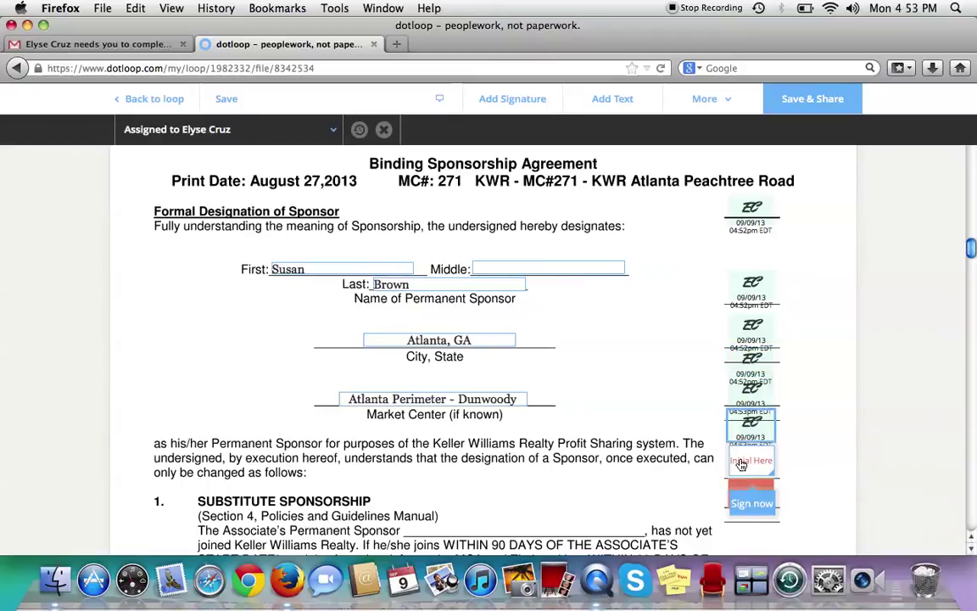
{"action": "left_click", "coordinate": [743, 466]}
{"action": "left_click", "coordinate": [735, 490]}
- Initial the fields beside the Change of Sponsorship - Clerical Mistake section, including its underlined responsibility notice
{"action": "scroll", "coordinate": [661, 440], "scroll_direction": "down", "scroll_amount": 10}
{"action": "scroll", "coordinate": [661, 440], "scroll_direction": "down", "scroll_amount": 5}
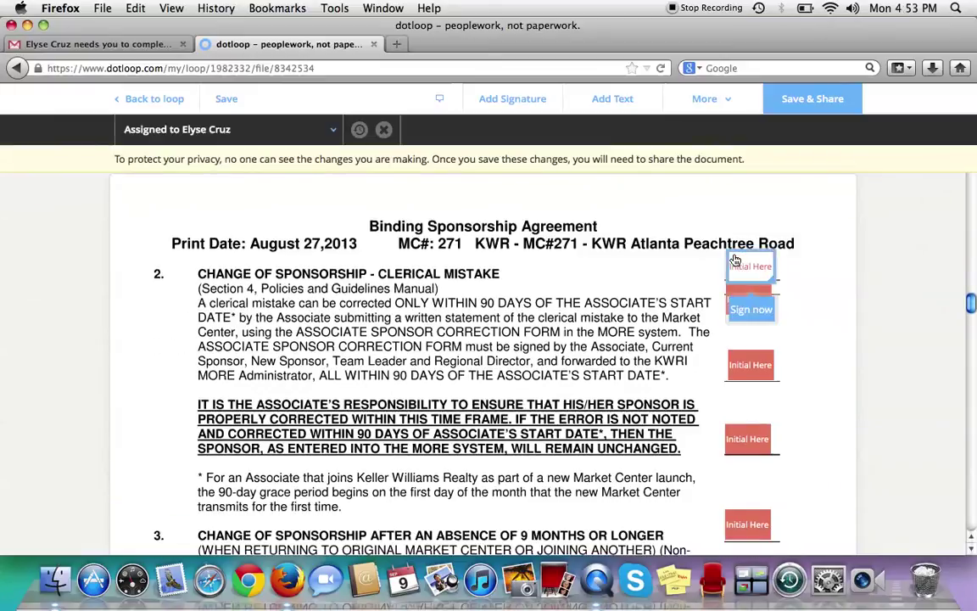
{"action": "left_click", "coordinate": [735, 263]}
{"action": "left_click", "coordinate": [739, 348]}
{"action": "left_click", "coordinate": [740, 408]}
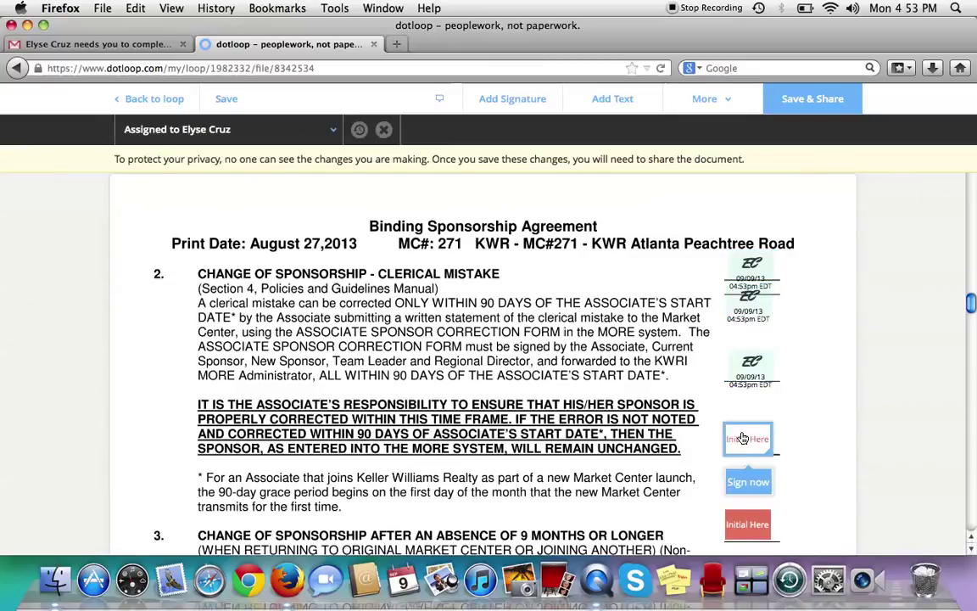
{"action": "left_click", "coordinate": [743, 438]}
- Initial the fields beside the change of sponsorship after an absence of 9 months or longer and the Online Confirmation of Sponsor
{"action": "scroll", "coordinate": [724, 348], "scroll_direction": "down", "scroll_amount": 5}
{"action": "left_click", "coordinate": [735, 316]}
{"action": "left_click", "coordinate": [743, 436]}
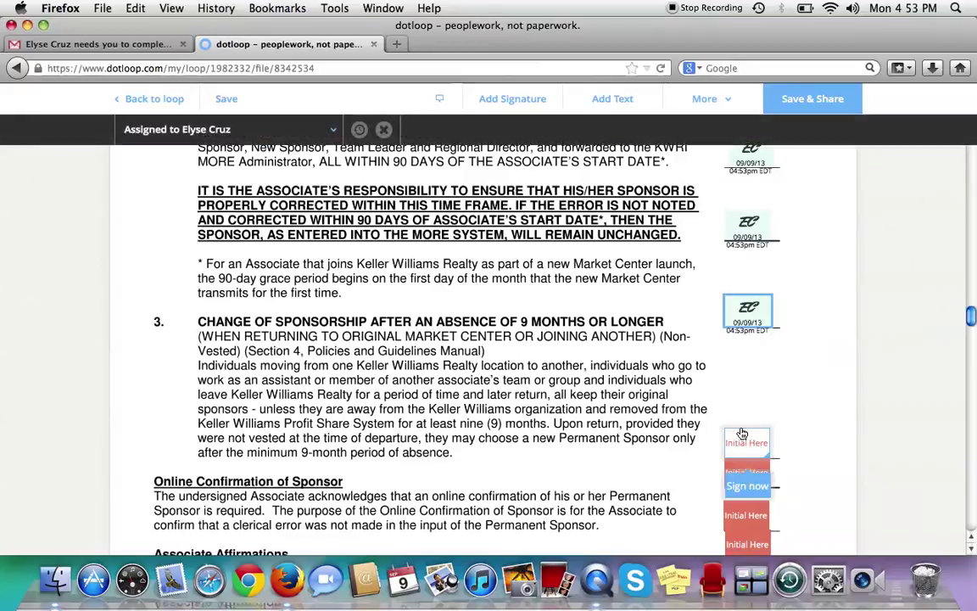
{"action": "left_click", "coordinate": [738, 473]}
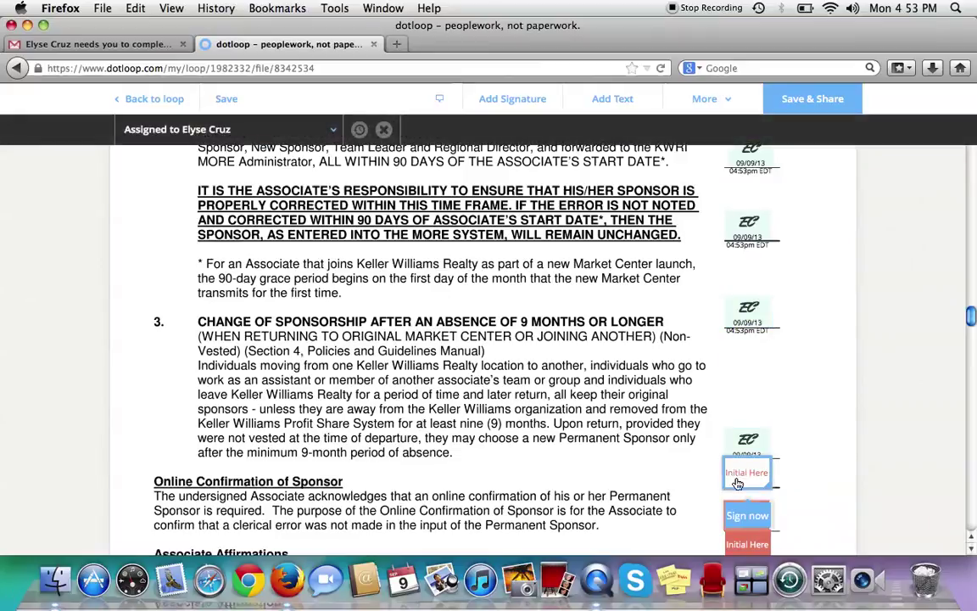
{"action": "scroll", "coordinate": [740, 425], "scroll_direction": "down", "scroll_amount": 4}
- Initial the fields beside the Associate Affirmations heading and each of its statements to the end of page 4
{"action": "left_click", "coordinate": [742, 371]}
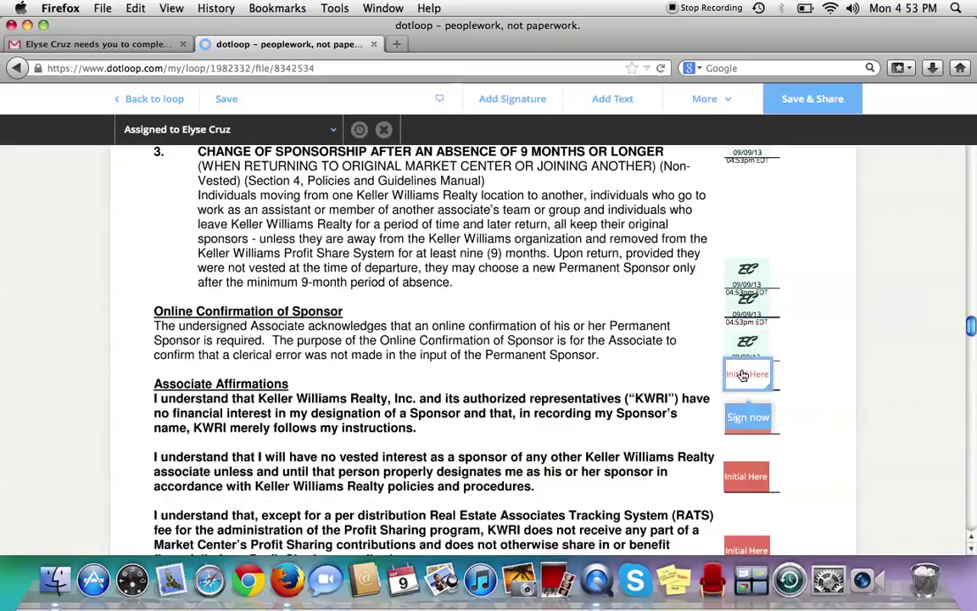
{"action": "left_click", "coordinate": [748, 417]}
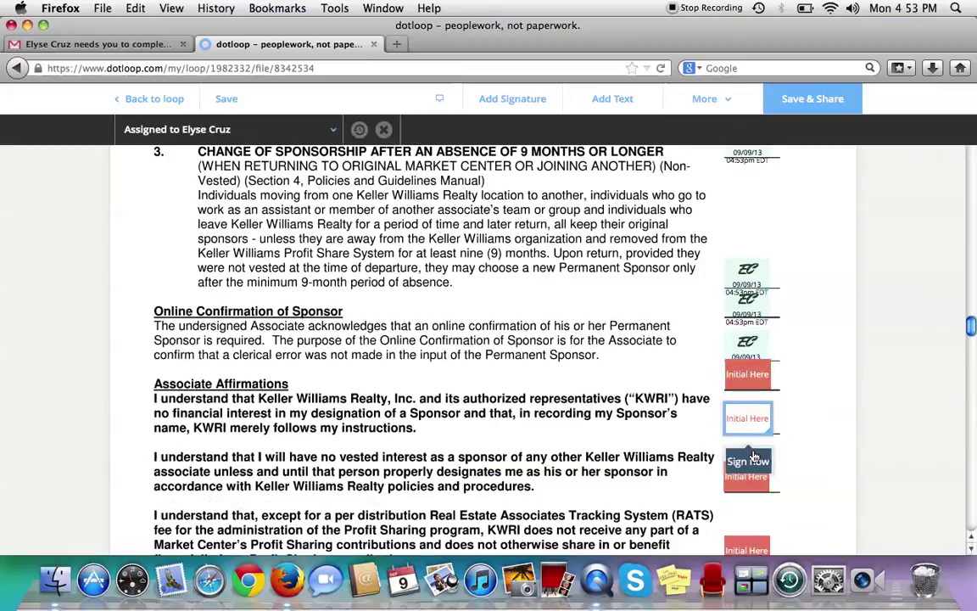
{"action": "left_click", "coordinate": [754, 458]}
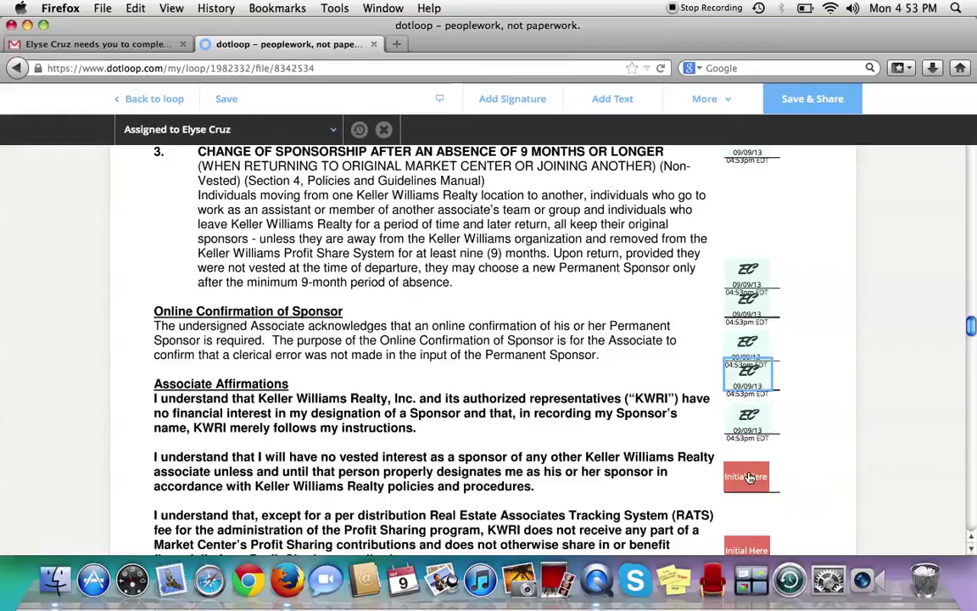
{"action": "left_click", "coordinate": [749, 477]}
{"action": "left_click", "coordinate": [749, 512]}
{"action": "scroll", "coordinate": [679, 444], "scroll_direction": "down", "scroll_amount": 4}
{"action": "scroll", "coordinate": [680, 443], "scroll_direction": "down", "scroll_amount": 1}
{"action": "left_click", "coordinate": [736, 363]}
{"action": "left_click", "coordinate": [736, 405]}
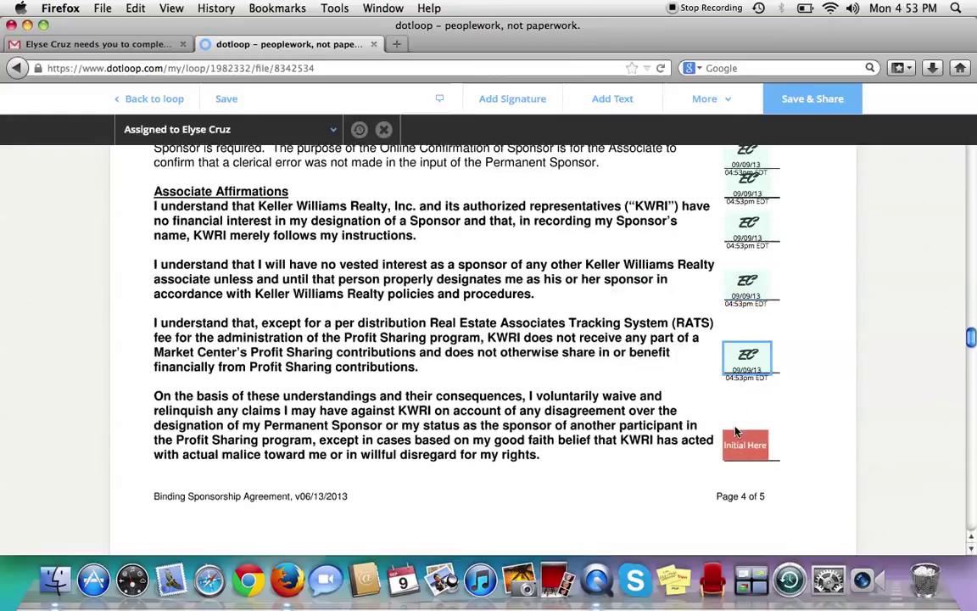
{"action": "left_click", "coordinate": [734, 431]}
{"action": "left_click", "coordinate": [743, 490]}
- Initial the three fields beside the Designation of Beneficiary paragraphs at the start of page 5
{"action": "scroll", "coordinate": [680, 424], "scroll_direction": "down", "scroll_amount": 5}
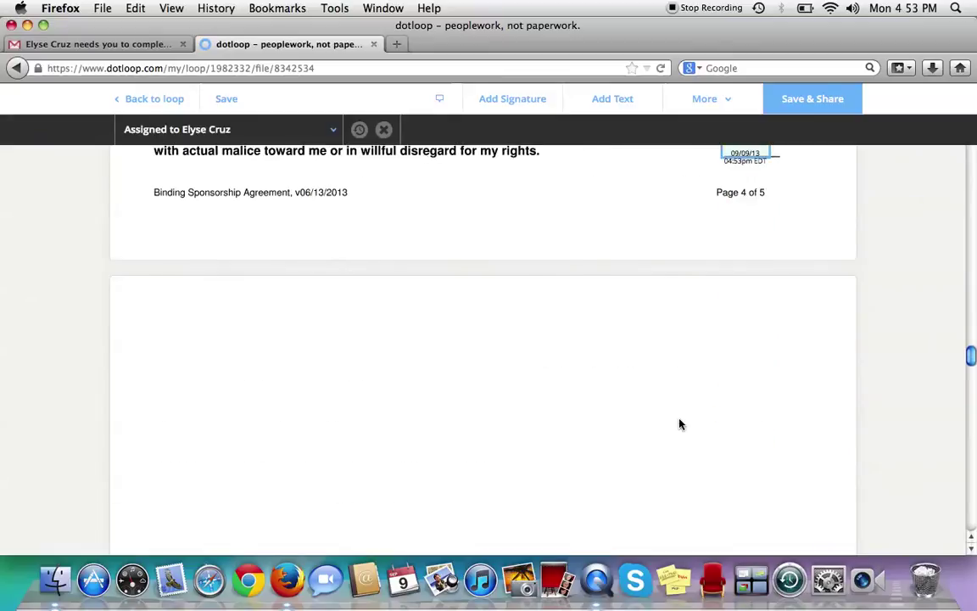
{"action": "scroll", "coordinate": [680, 424], "scroll_direction": "down", "scroll_amount": 3}
{"action": "scroll", "coordinate": [680, 424], "scroll_direction": "up", "scroll_amount": 5}
{"action": "left_click", "coordinate": [740, 278]}
{"action": "left_click", "coordinate": [748, 314]}
{"action": "left_click", "coordinate": [743, 341]}
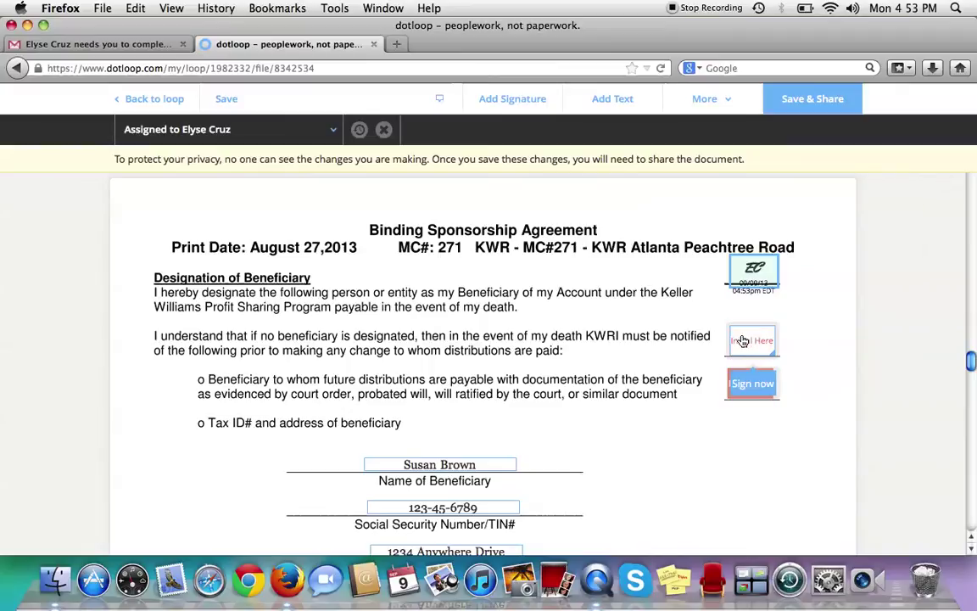
{"action": "left_click", "coordinate": [745, 383]}
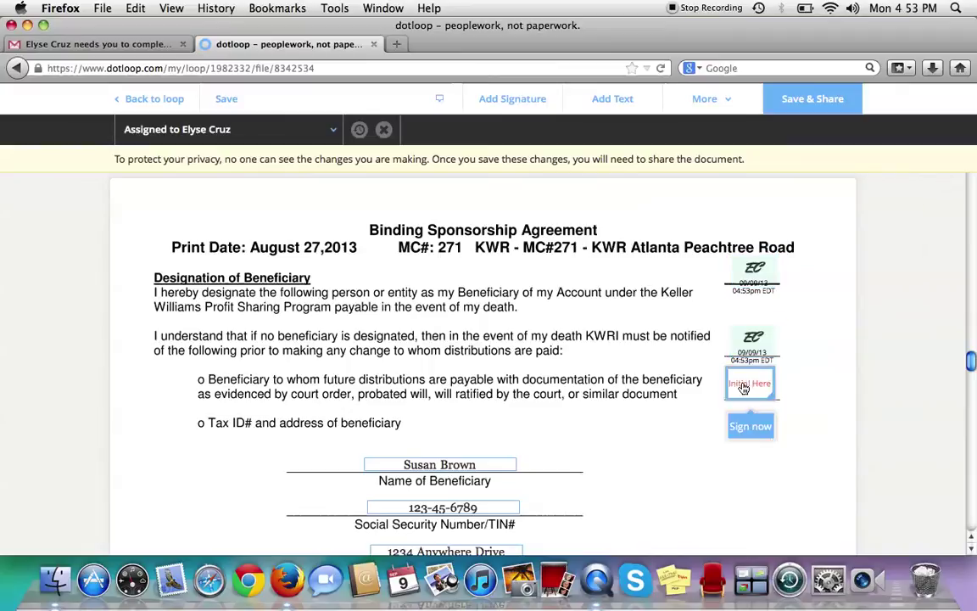
{"action": "left_click", "coordinate": [751, 426]}
- Initial the fields beside the beneficiary's personal details and the paragraph about the spouse's written consent
{"action": "scroll", "coordinate": [699, 399], "scroll_direction": "down", "scroll_amount": 5}
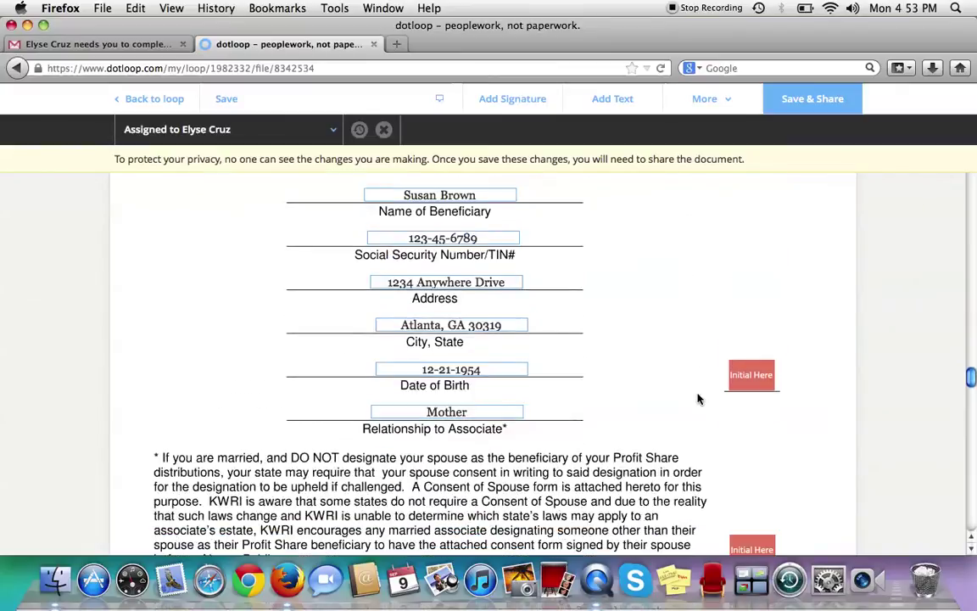
{"action": "left_click", "coordinate": [751, 375]}
{"action": "left_click", "coordinate": [753, 420]}
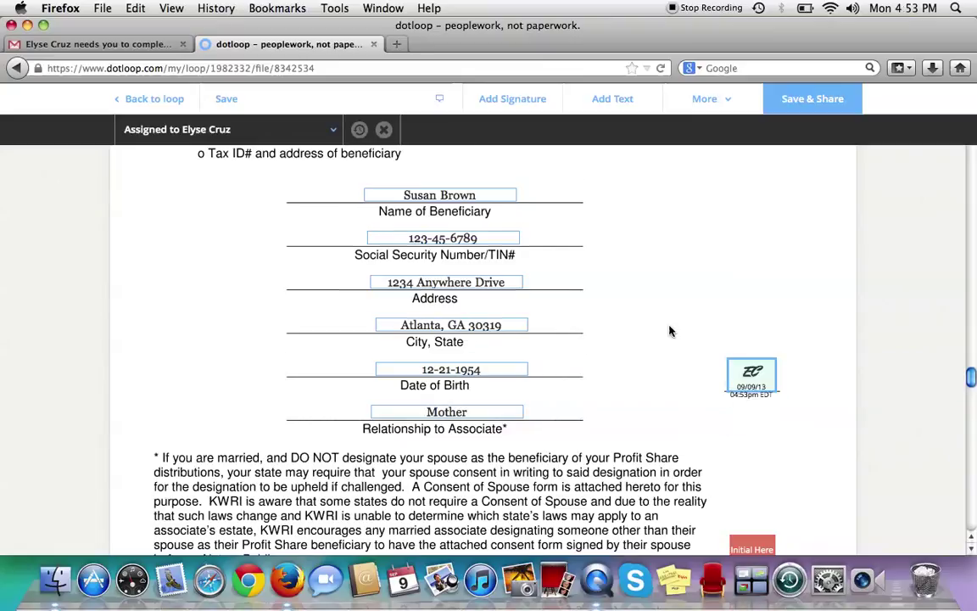
{"action": "scroll", "coordinate": [670, 332], "scroll_direction": "down", "scroll_amount": 3}
{"action": "left_click", "coordinate": [753, 400]}
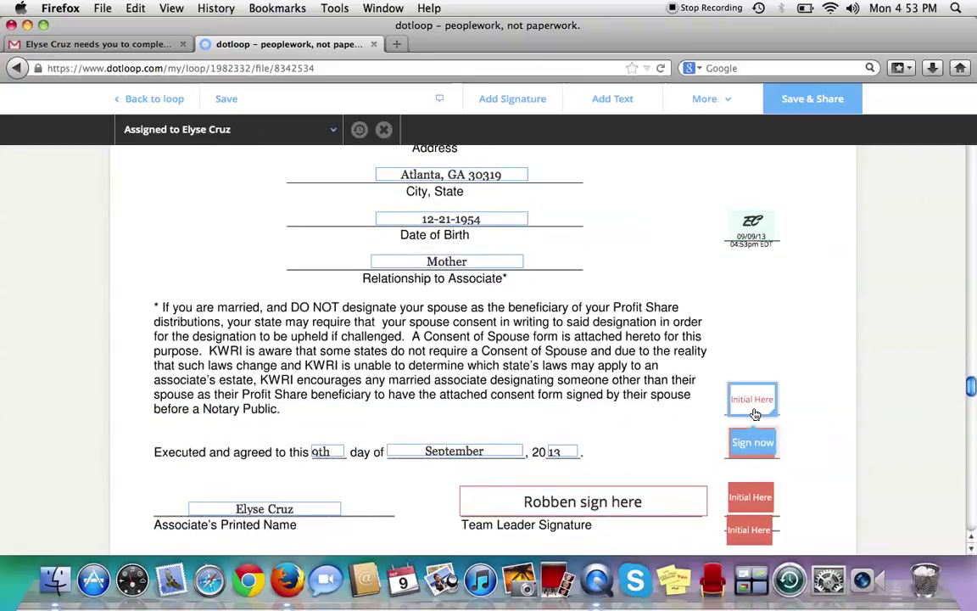
{"action": "left_click", "coordinate": [752, 443]}
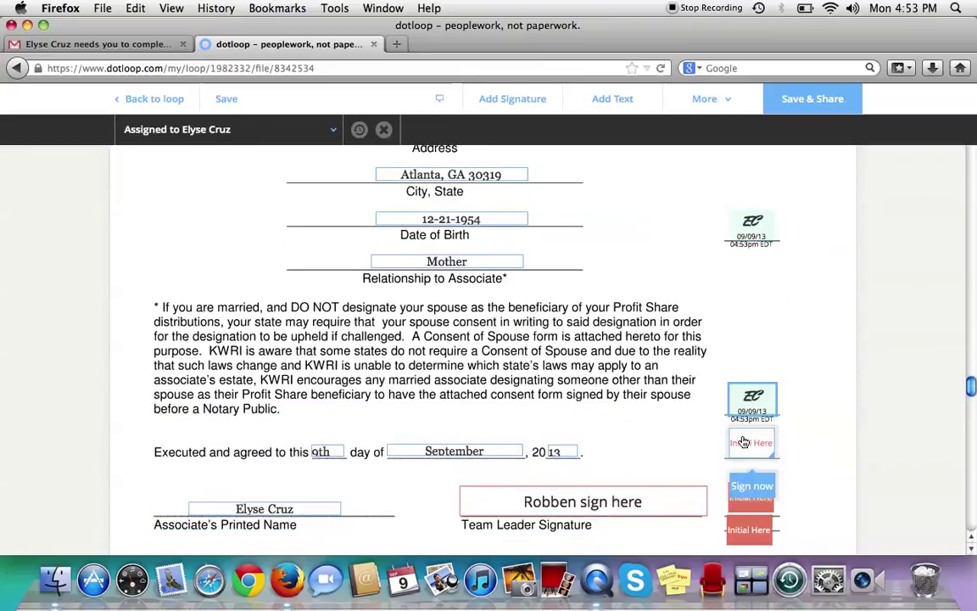
- Initial the remaining fields on page 5 beside the execution date, the printed name and the signature lines
{"action": "left_click", "coordinate": [751, 485]}
{"action": "left_click", "coordinate": [751, 497]}
{"action": "left_click", "coordinate": [740, 531]}
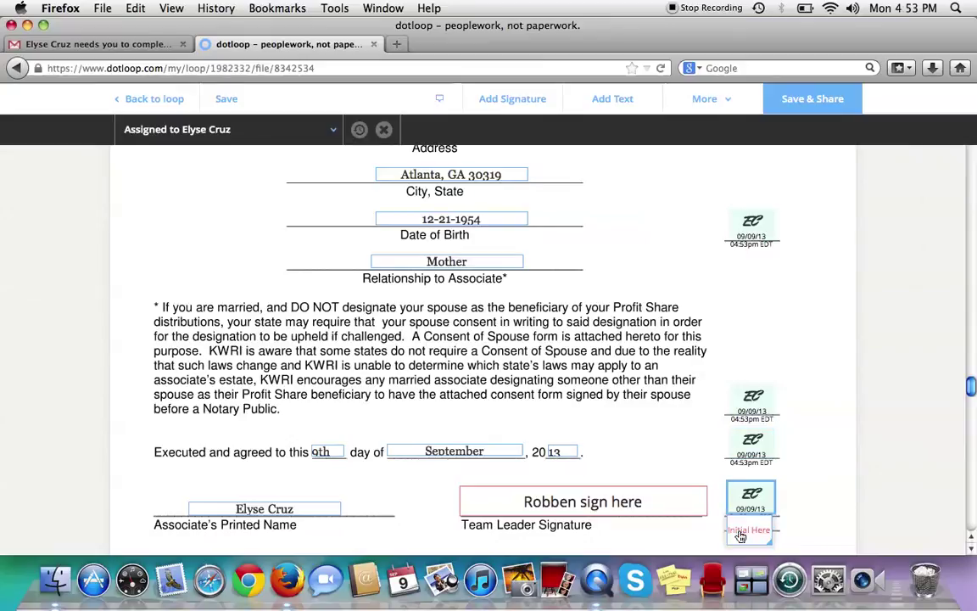
{"action": "scroll", "coordinate": [704, 463], "scroll_direction": "down", "scroll_amount": 2}
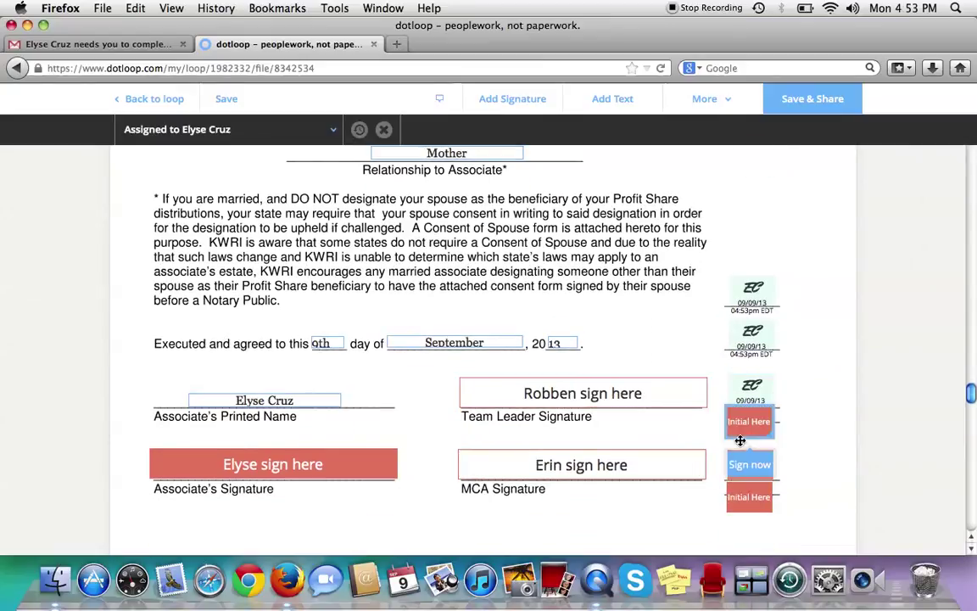
{"action": "left_click", "coordinate": [745, 463]}
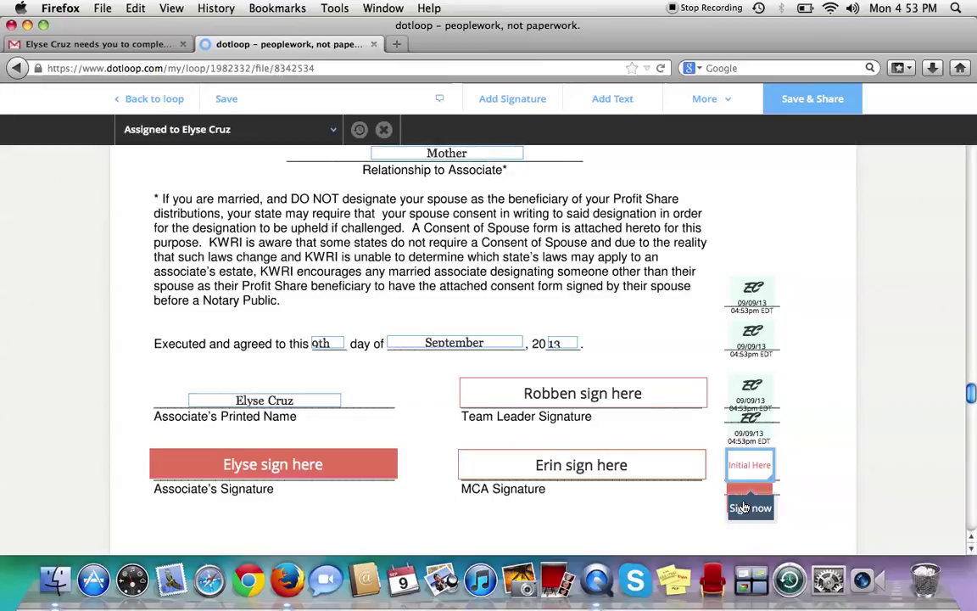
{"action": "left_click", "coordinate": [749, 506]}
{"action": "left_click", "coordinate": [748, 533]}
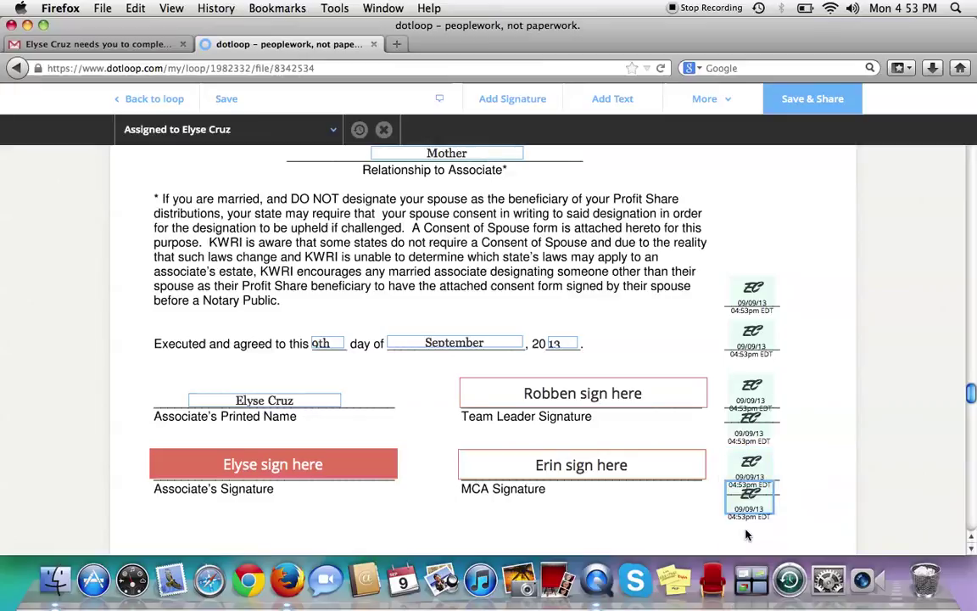
- Sign the Associate's Signature field at the end of page 5
{"action": "scroll", "coordinate": [702, 295], "scroll_direction": "down", "scroll_amount": 2}
{"action": "left_click", "coordinate": [370, 381]}
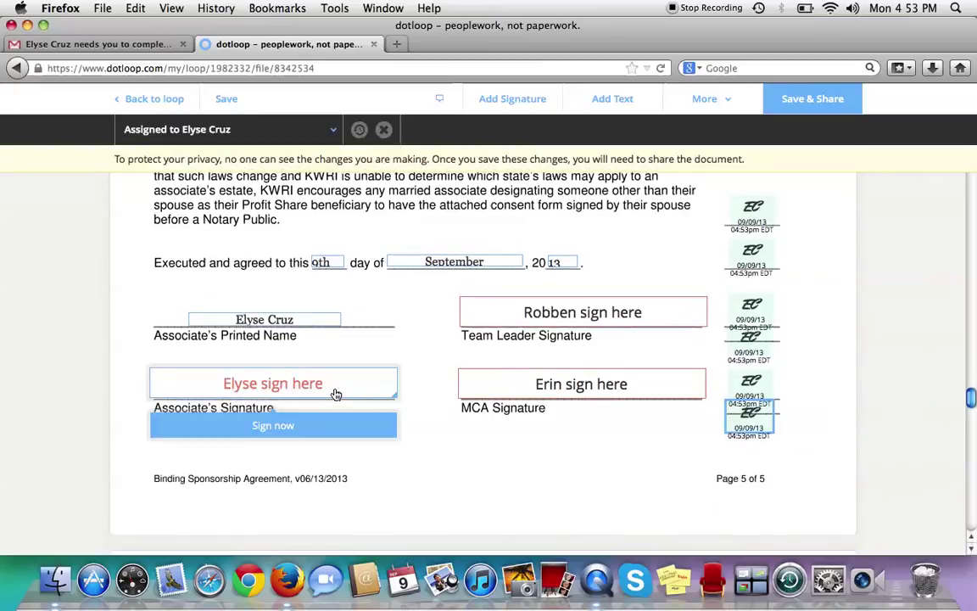
{"action": "left_click", "coordinate": [331, 432]}
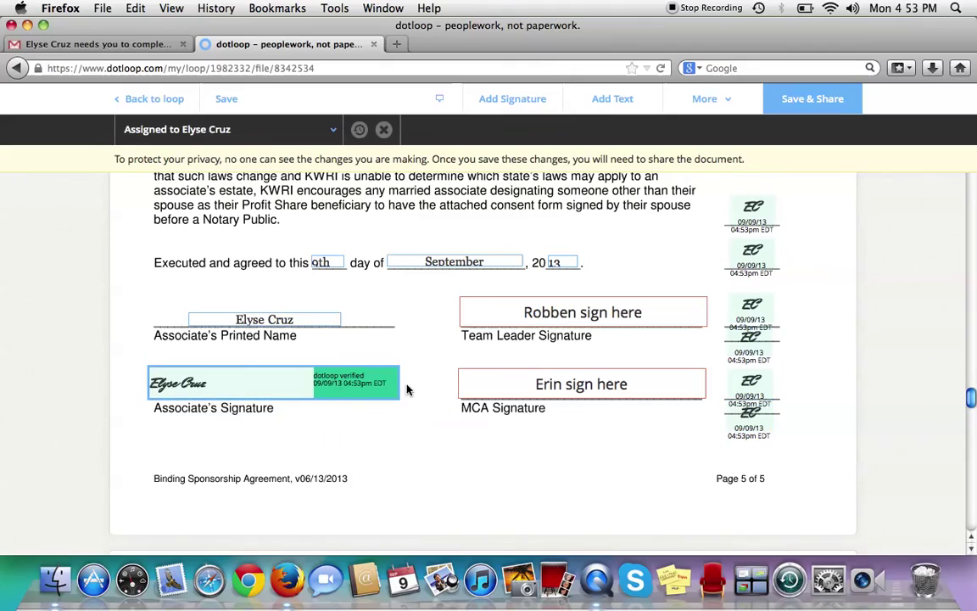
- Review the Substitute Sponsorship section's initial lines, the beneficiary details and the signature block on page 5
{"action": "scroll", "coordinate": [407, 389], "scroll_direction": "up", "scroll_amount": 15}
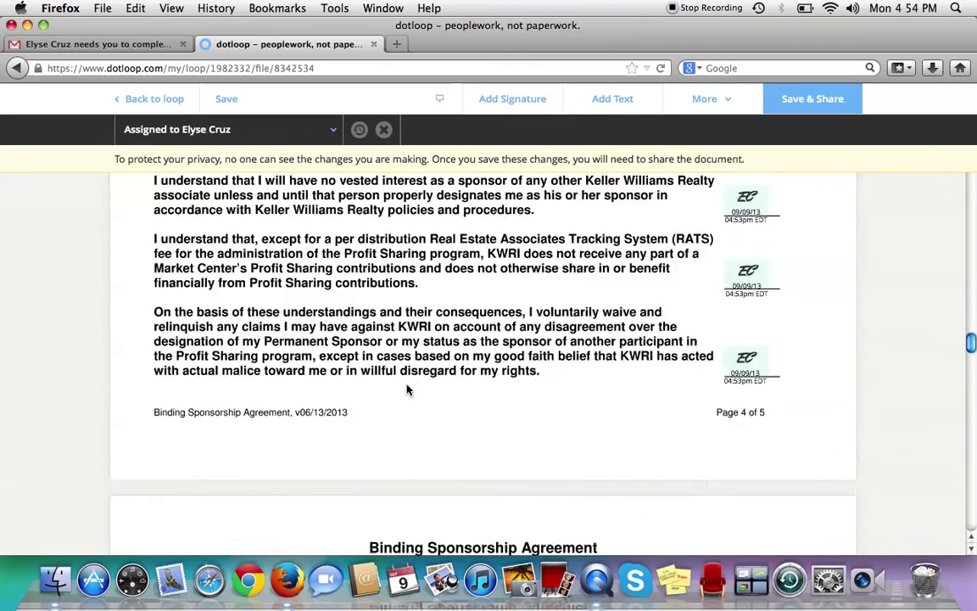
{"action": "scroll", "coordinate": [407, 388], "scroll_direction": "up", "scroll_amount": 15}
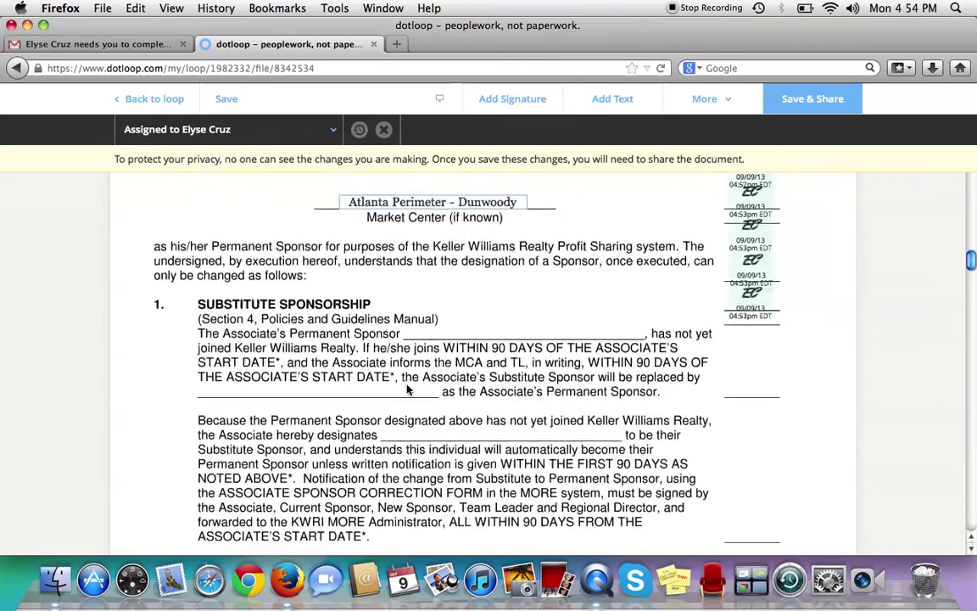
{"action": "scroll", "coordinate": [749, 487], "scroll_direction": "down", "scroll_amount": 4}
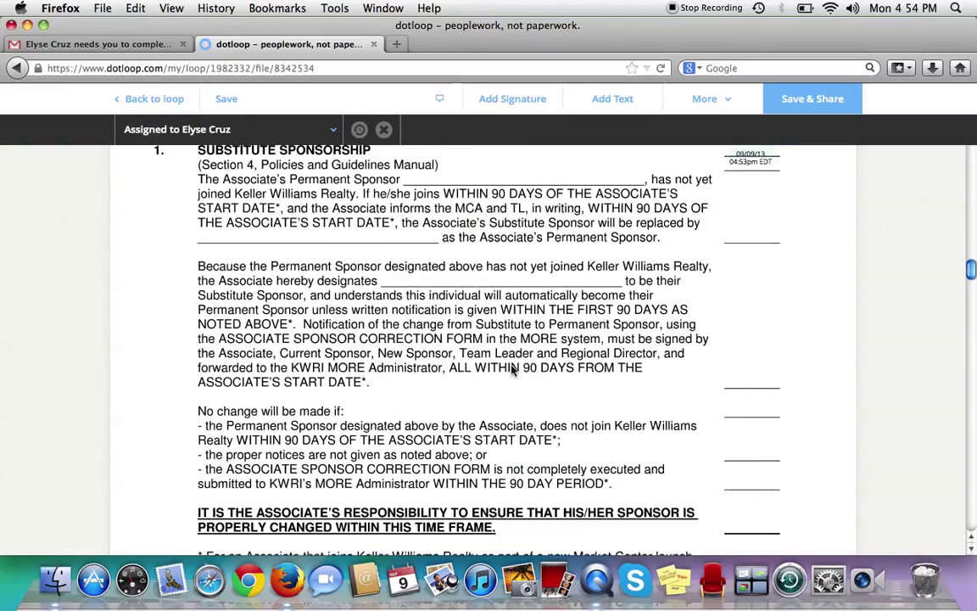
{"action": "scroll", "coordinate": [511, 370], "scroll_direction": "down", "scroll_amount": 20}
{"action": "scroll", "coordinate": [512, 370], "scroll_direction": "down", "scroll_amount": 5}
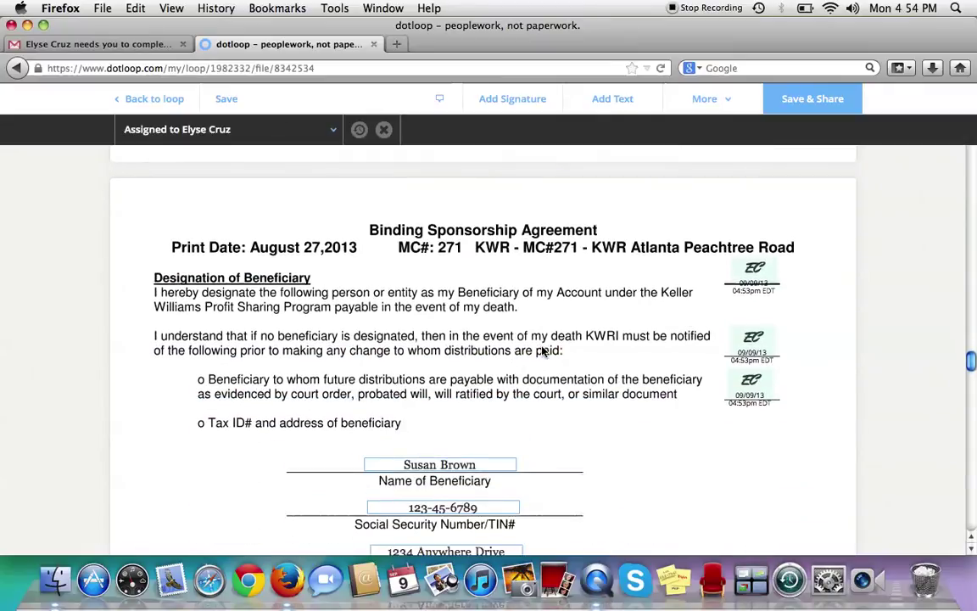
{"action": "scroll", "coordinate": [727, 404], "scroll_direction": "down", "scroll_amount": 2}
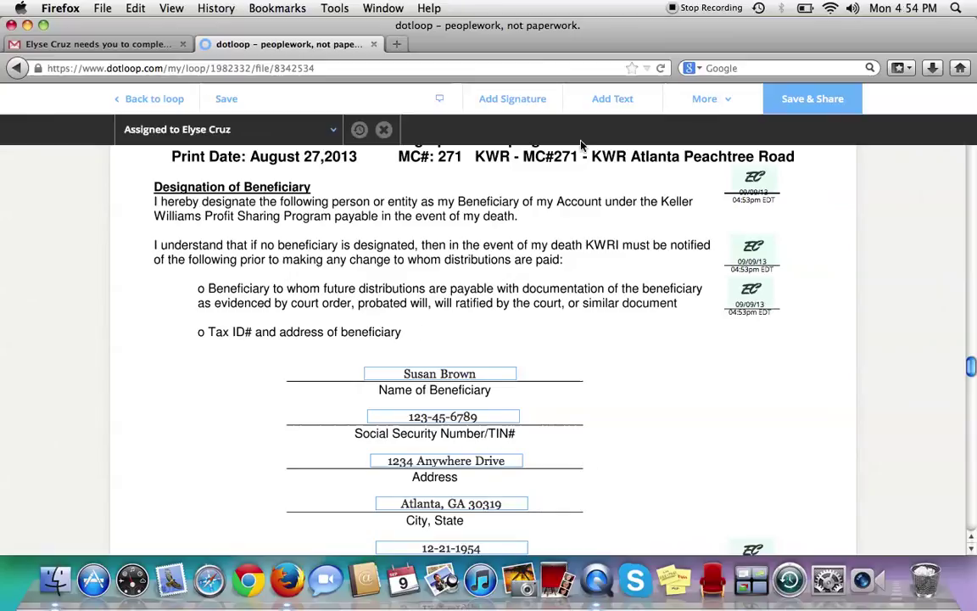
{"action": "scroll", "coordinate": [469, 304], "scroll_direction": "up", "scroll_amount": 10}
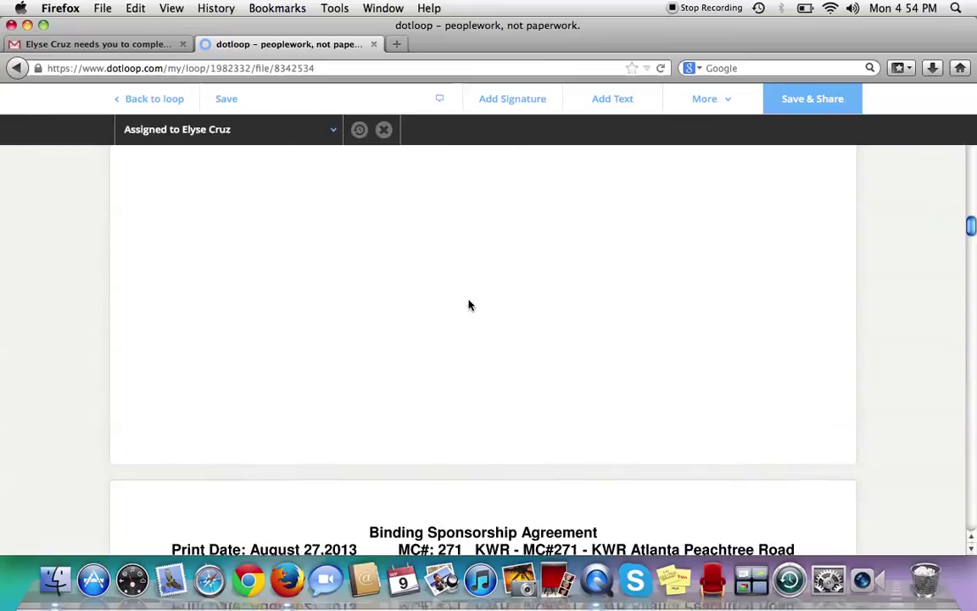
{"action": "scroll", "coordinate": [466, 306], "scroll_direction": "down", "scroll_amount": 3}
{"action": "scroll", "coordinate": [366, 343], "scroll_direction": "down", "scroll_amount": 3}
{"action": "scroll", "coordinate": [538, 461], "scroll_direction": "down", "scroll_amount": 20}
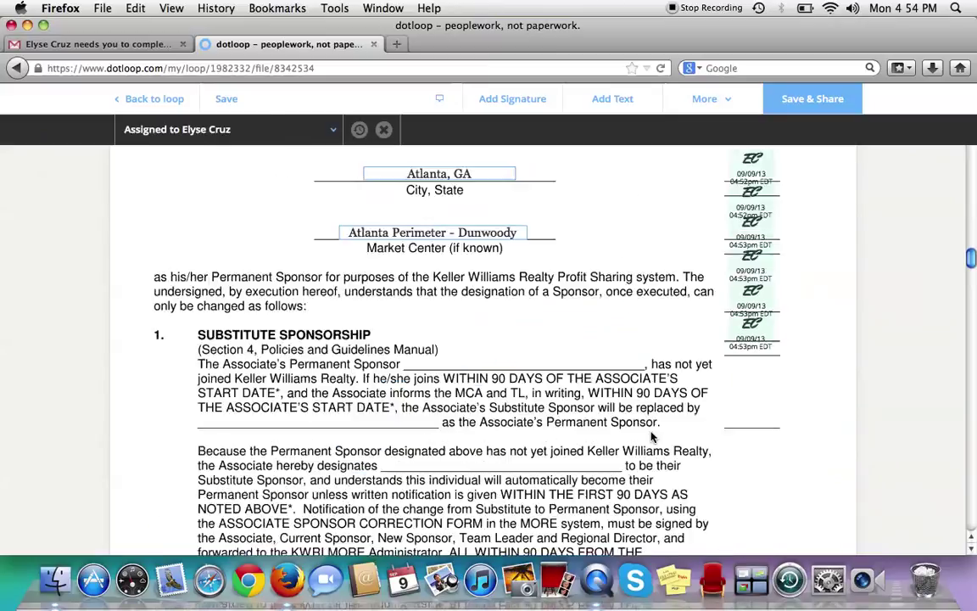
{"action": "scroll", "coordinate": [651, 437], "scroll_direction": "down", "scroll_amount": 3}
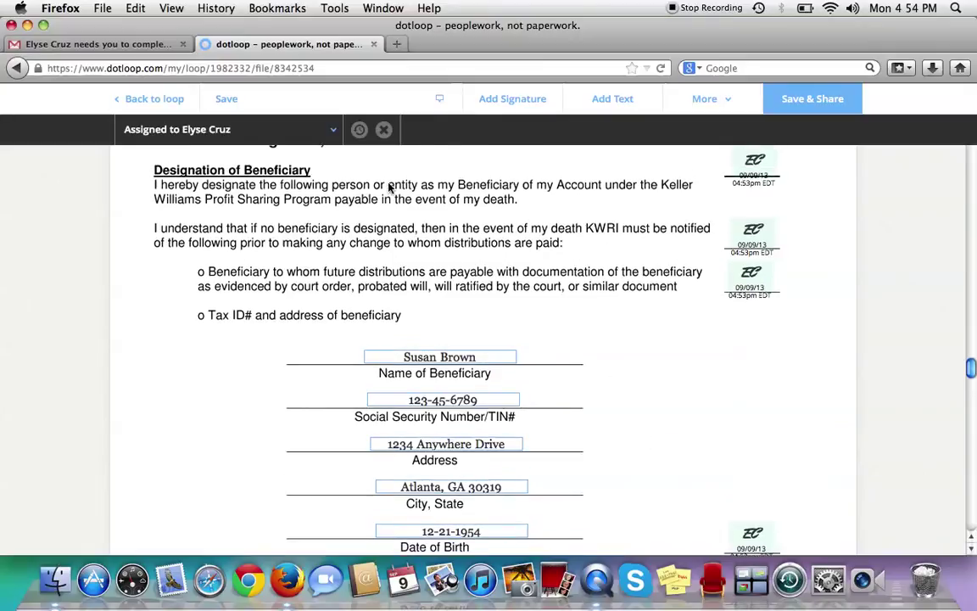
{"action": "scroll", "coordinate": [553, 297], "scroll_direction": "down", "scroll_amount": 2}
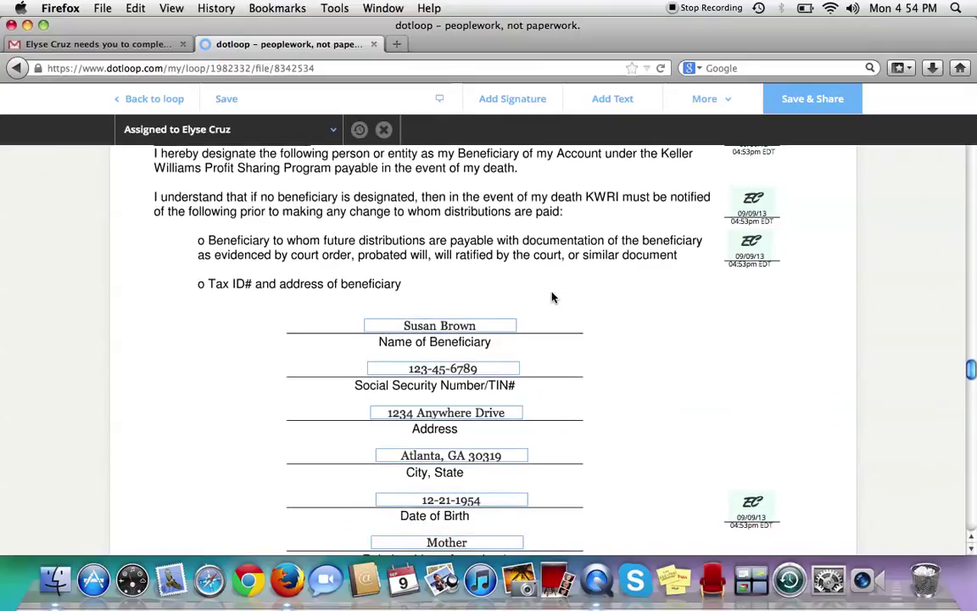
{"action": "scroll", "coordinate": [552, 297], "scroll_direction": "down", "scroll_amount": 2}
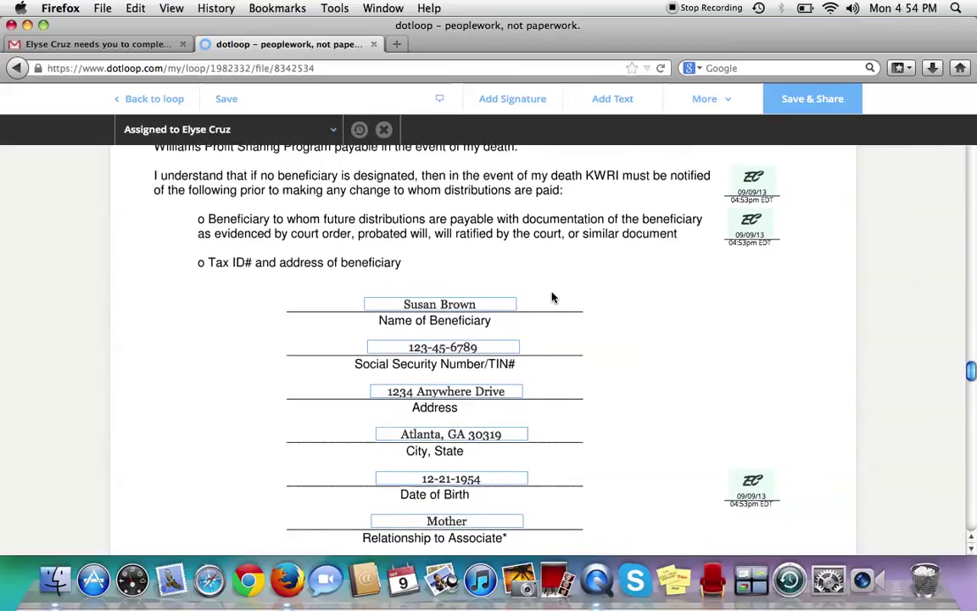
{"action": "scroll", "coordinate": [543, 284], "scroll_direction": "down", "scroll_amount": 5}
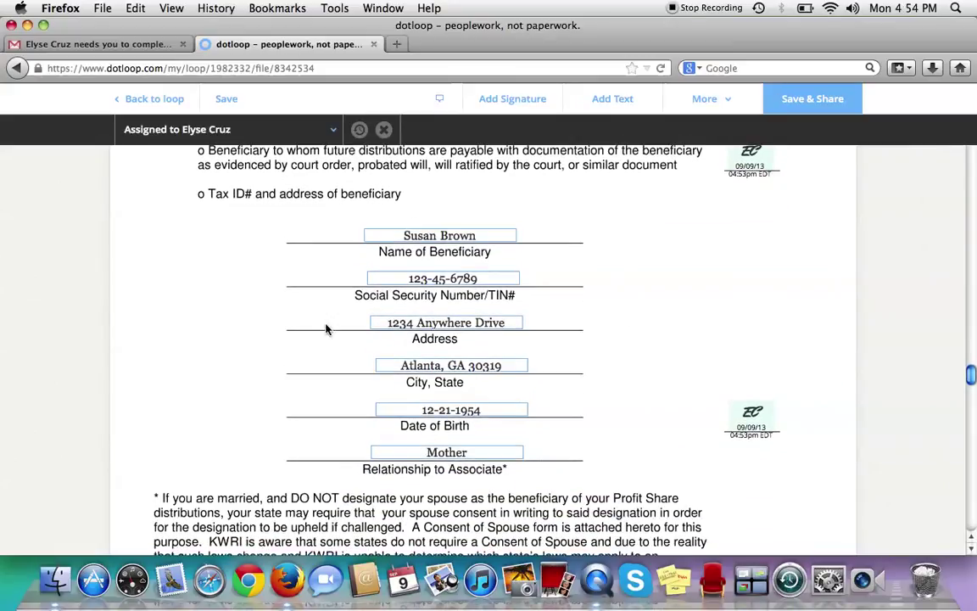
{"action": "scroll", "coordinate": [257, 241], "scroll_direction": "down", "scroll_amount": 9}
{"action": "scroll", "coordinate": [257, 241], "scroll_direction": "down", "scroll_amount": 20}
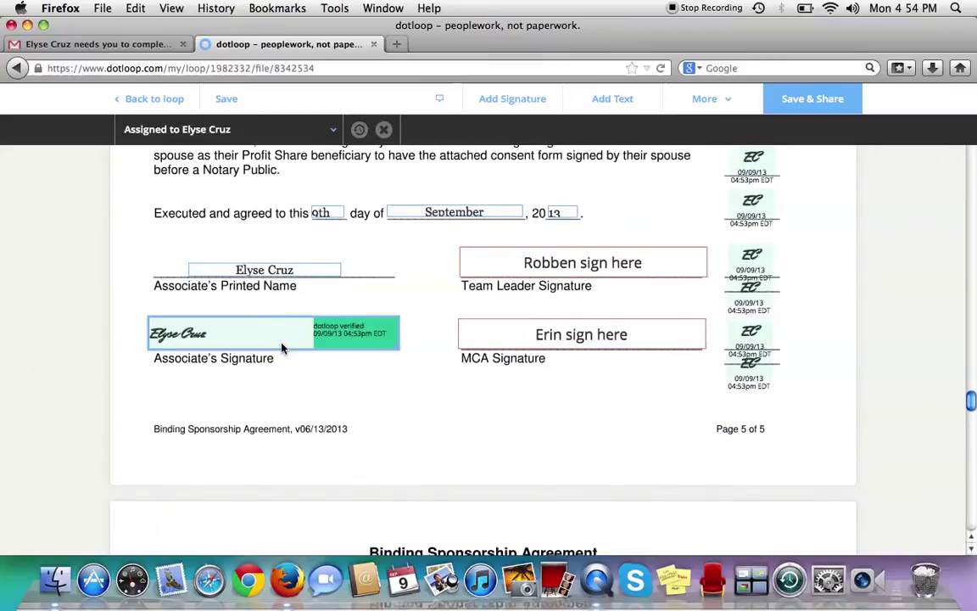
- Initial both fields on the agreement's last page, beside the Witness to Associate's Signature line
{"action": "scroll", "coordinate": [360, 248], "scroll_direction": "down", "scroll_amount": 6}
{"action": "scroll", "coordinate": [360, 247], "scroll_direction": "down", "scroll_amount": 11}
{"action": "mouse_move", "coordinate": [743, 357]}
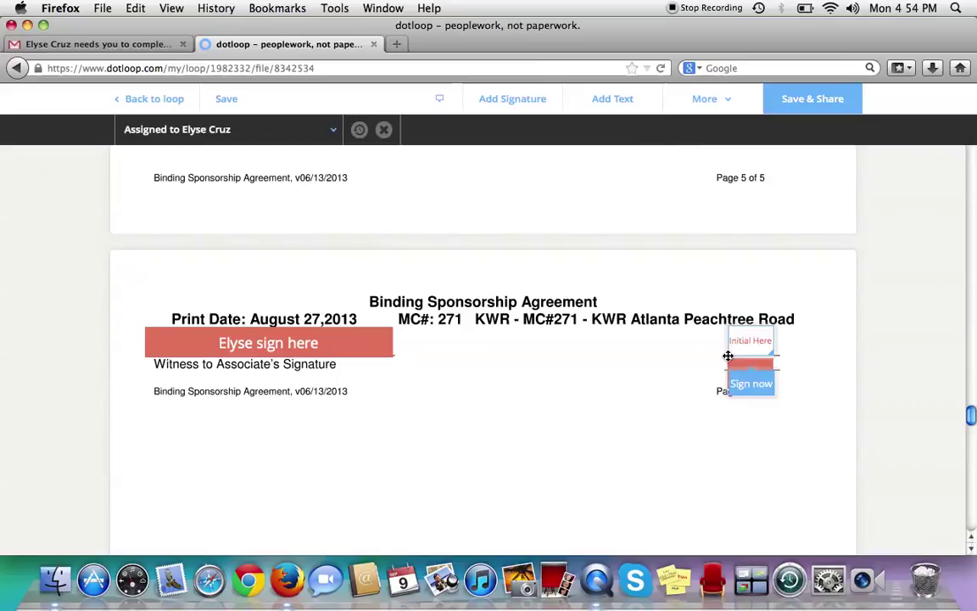
{"action": "left_click", "coordinate": [750, 383]}
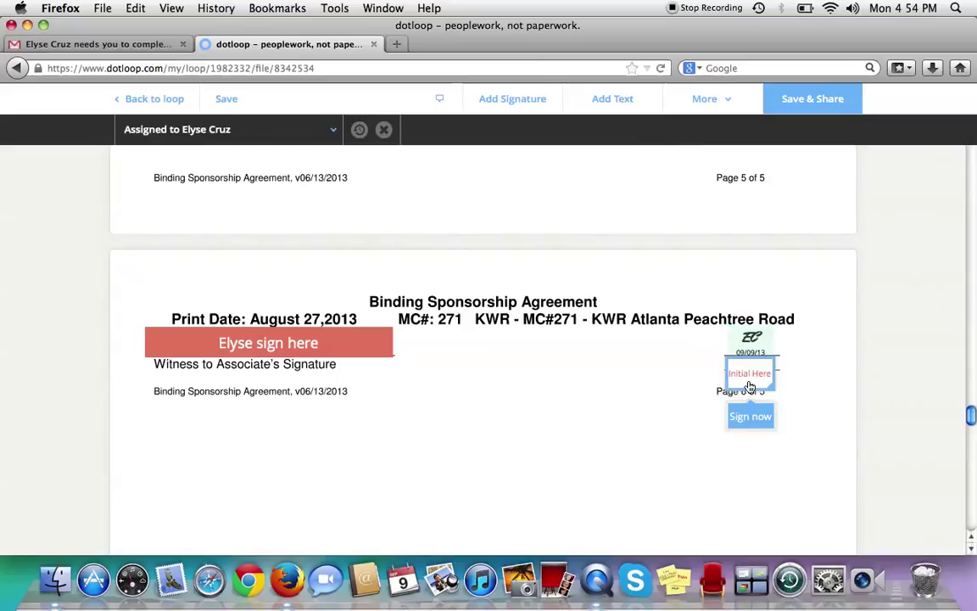
{"action": "left_click", "coordinate": [750, 415]}
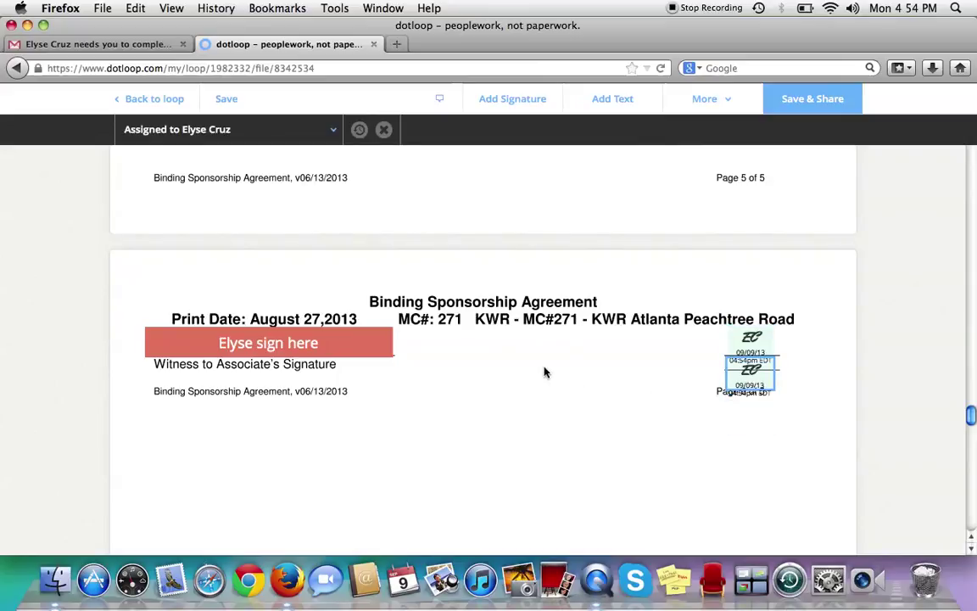
- Save the Binding Sponsorship Agreement and share it with the person listed under Add People, keeping the Can modify permission
{"action": "scroll", "coordinate": [589, 375], "scroll_direction": "up", "scroll_amount": 15}
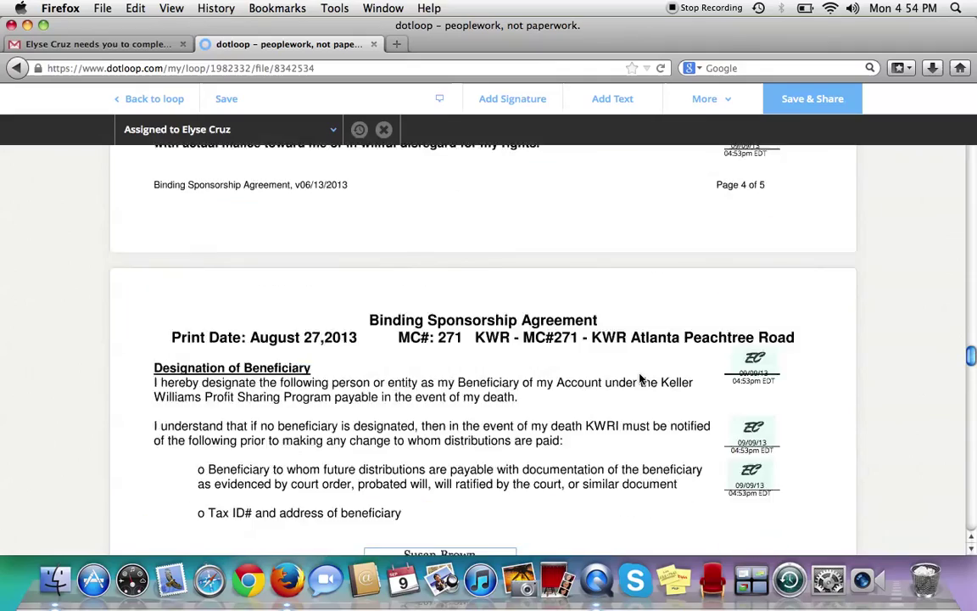
{"action": "scroll", "coordinate": [645, 379], "scroll_direction": "up", "scroll_amount": 20}
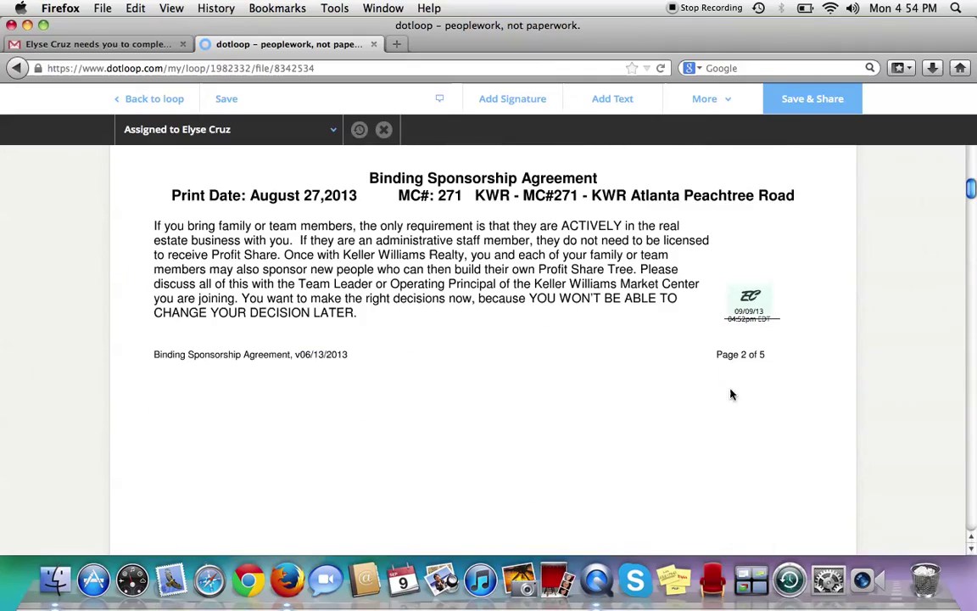
{"action": "scroll", "coordinate": [731, 394], "scroll_direction": "up", "scroll_amount": 10}
{"action": "left_click", "coordinate": [792, 100]}
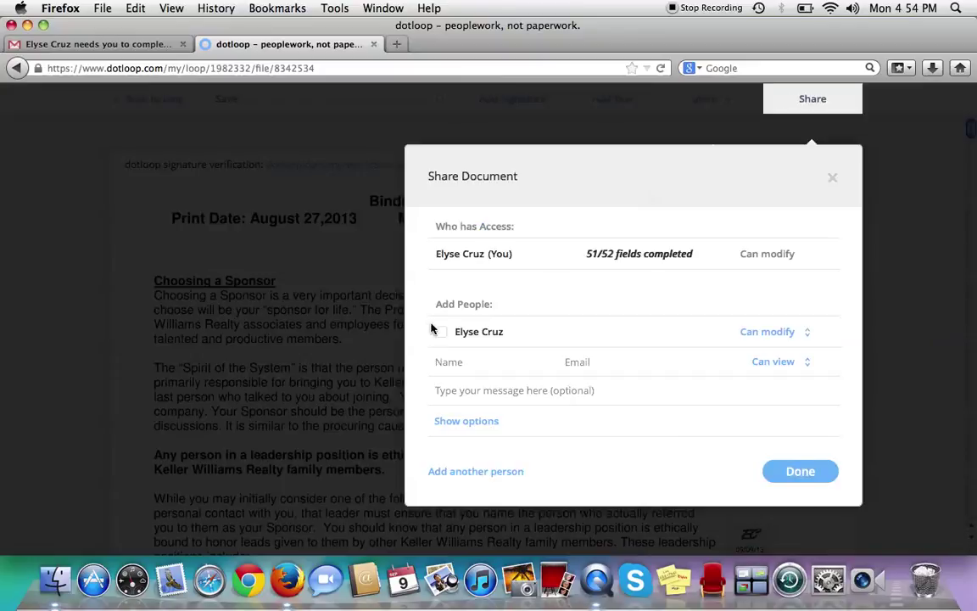
{"action": "left_click", "coordinate": [442, 334]}
{"action": "left_click", "coordinate": [793, 473]}
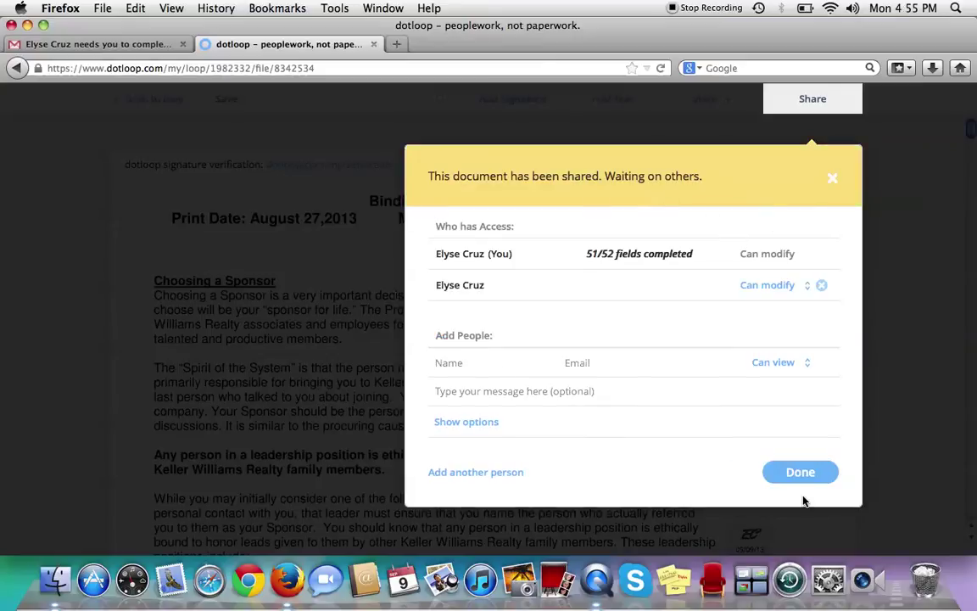
{"action": "left_click", "coordinate": [797, 472]}
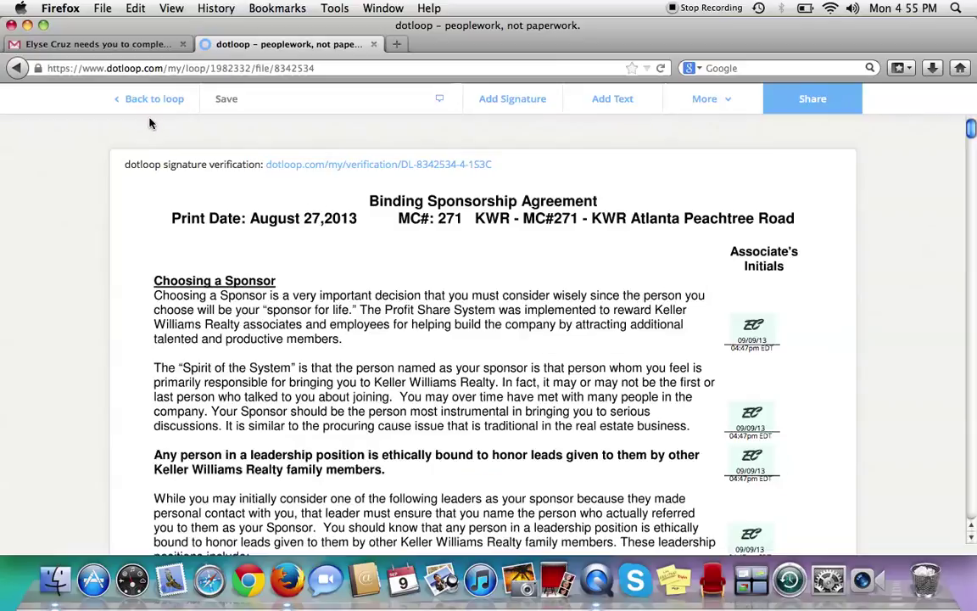
- Return to the Test Agent Loop and look over its documents and people
{"action": "left_click", "coordinate": [140, 109]}
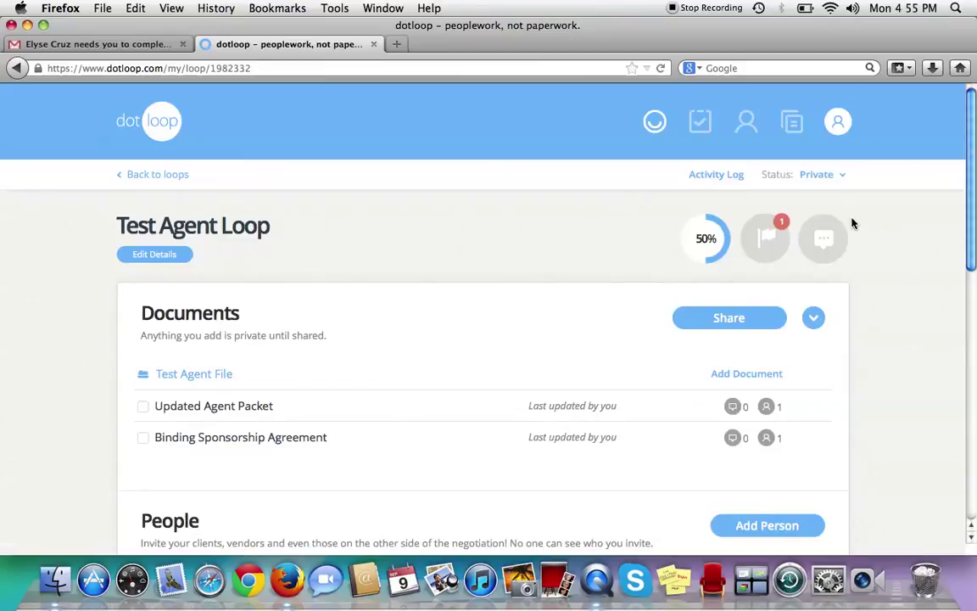
{"action": "scroll", "coordinate": [430, 272], "scroll_direction": "down", "scroll_amount": 1}
{"action": "scroll", "coordinate": [430, 273], "scroll_direction": "down", "scroll_amount": 5}
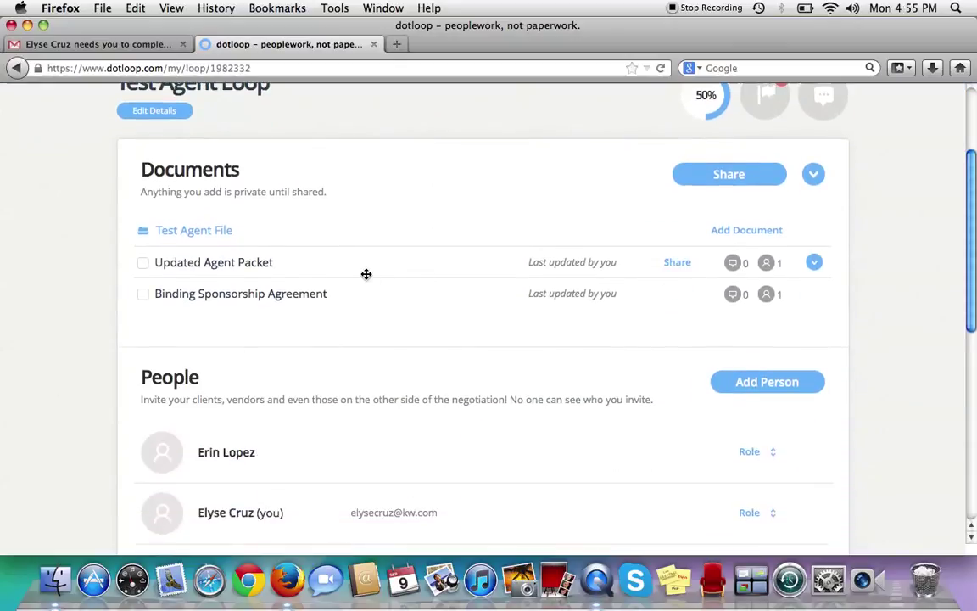
{"action": "scroll", "coordinate": [366, 274], "scroll_direction": "up", "scroll_amount": 4}
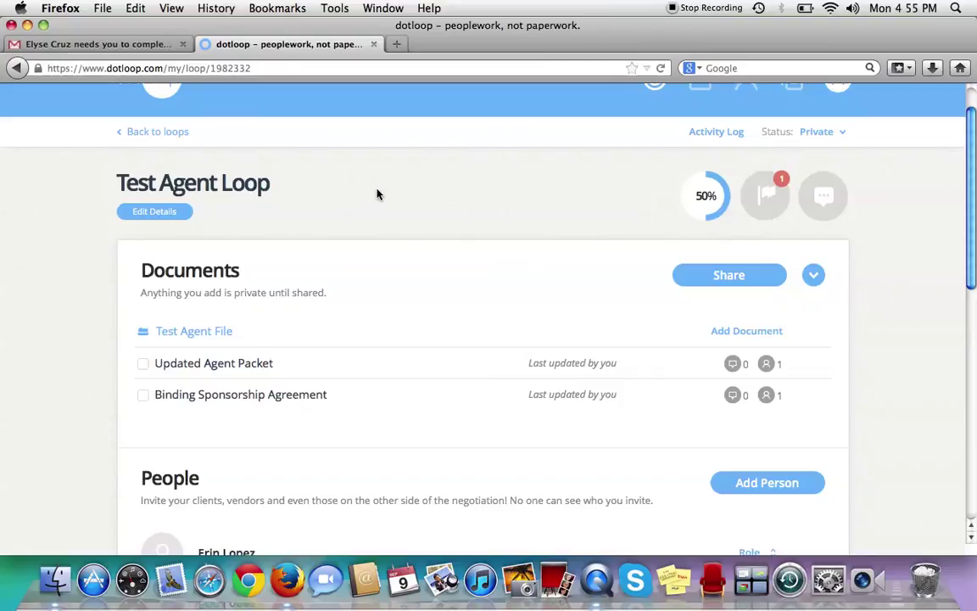
{"action": "scroll", "coordinate": [378, 195], "scroll_direction": "up", "scroll_amount": 2}
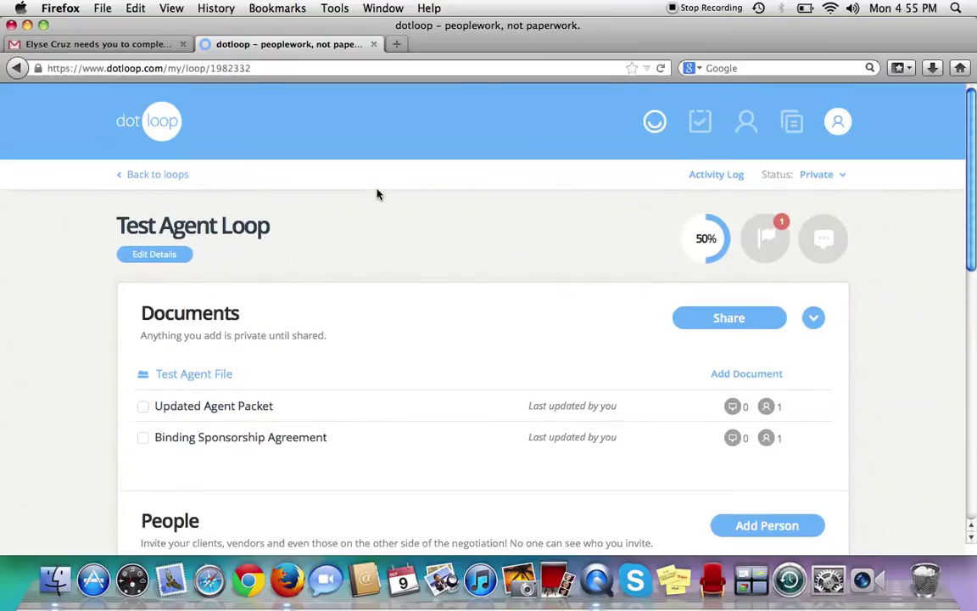